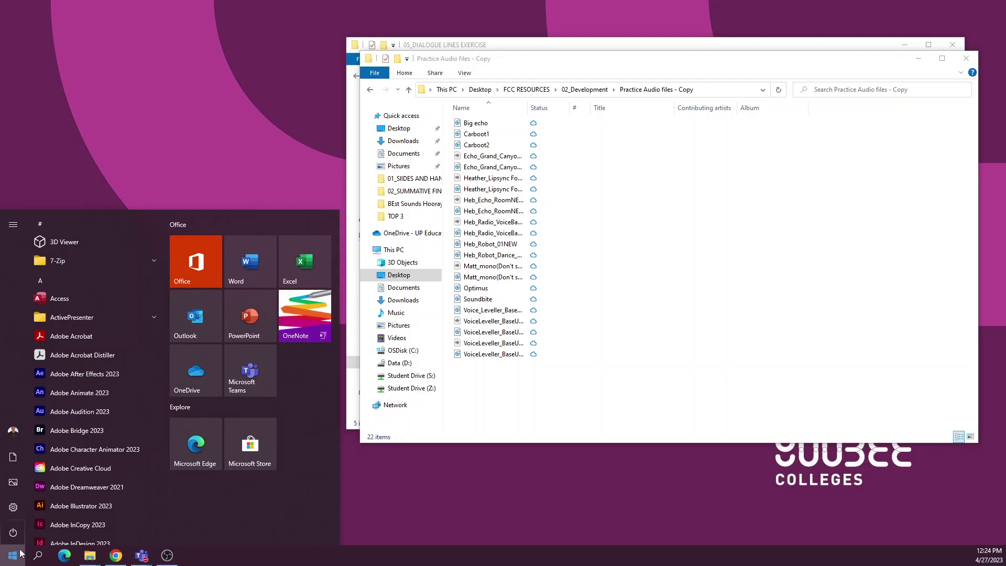
Step: Launch Adobe Audition and bring the Practice Audio files - Copy folder window in front of it
click(87, 411)
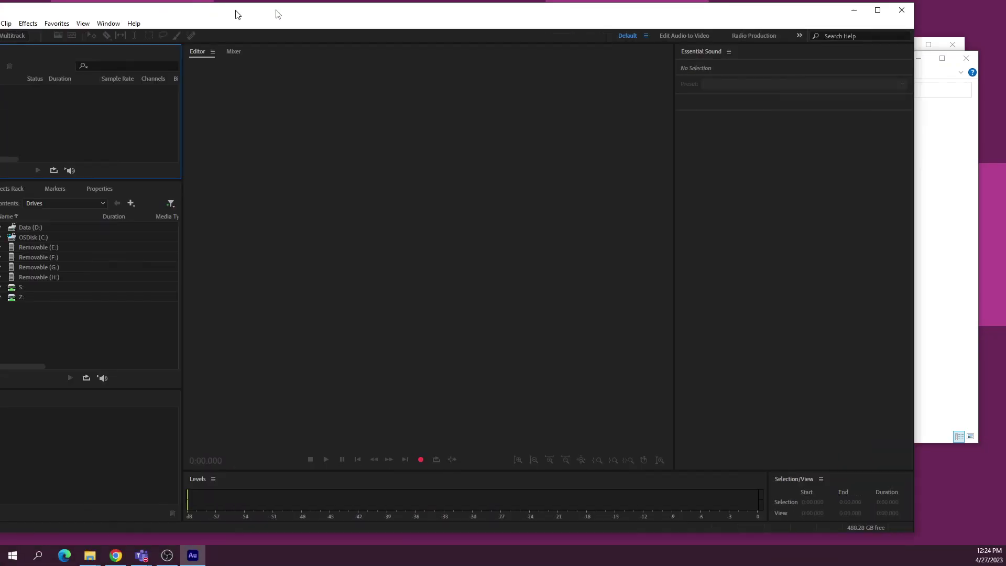
drag(236, 11, 309, 15)
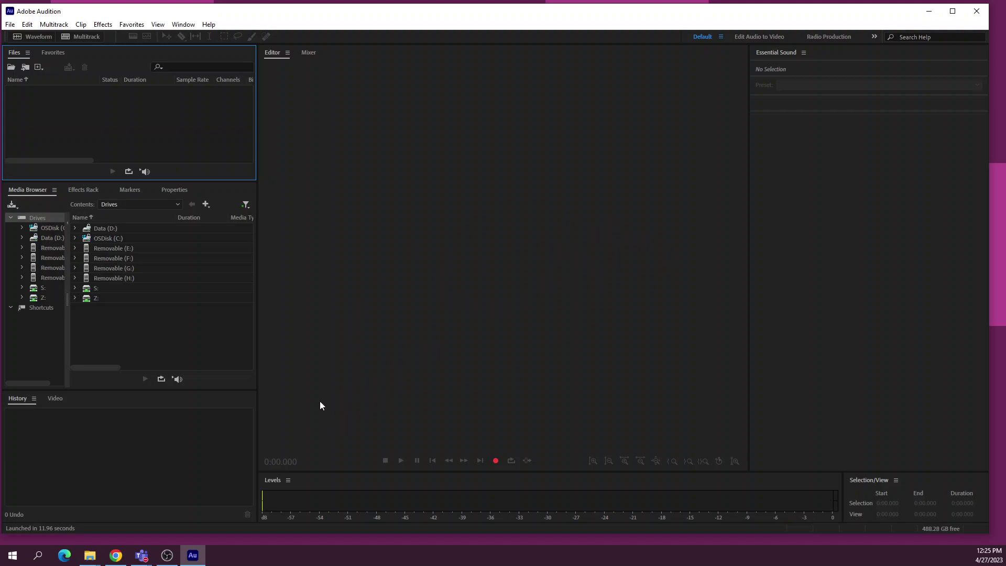
click(92, 551)
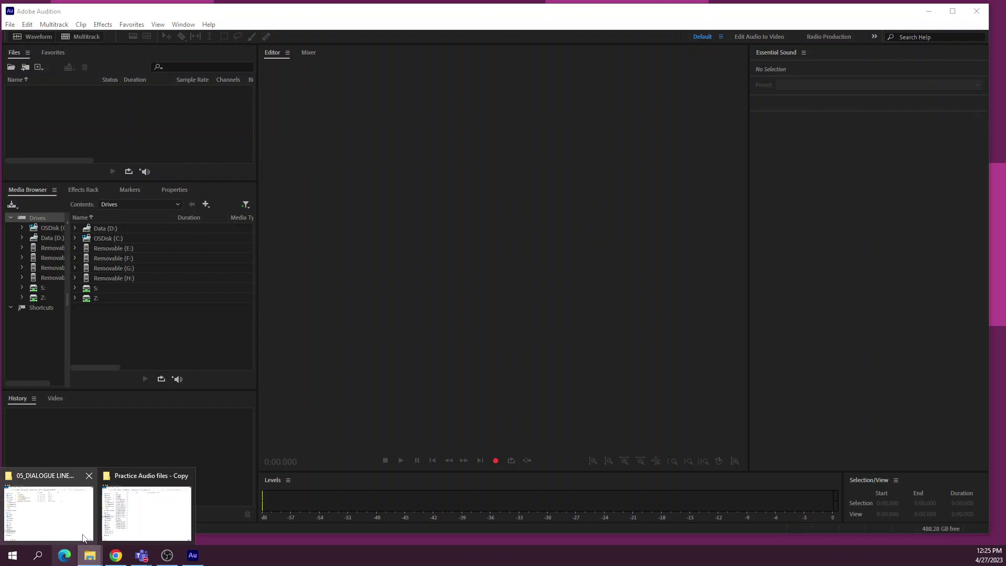
click(128, 526)
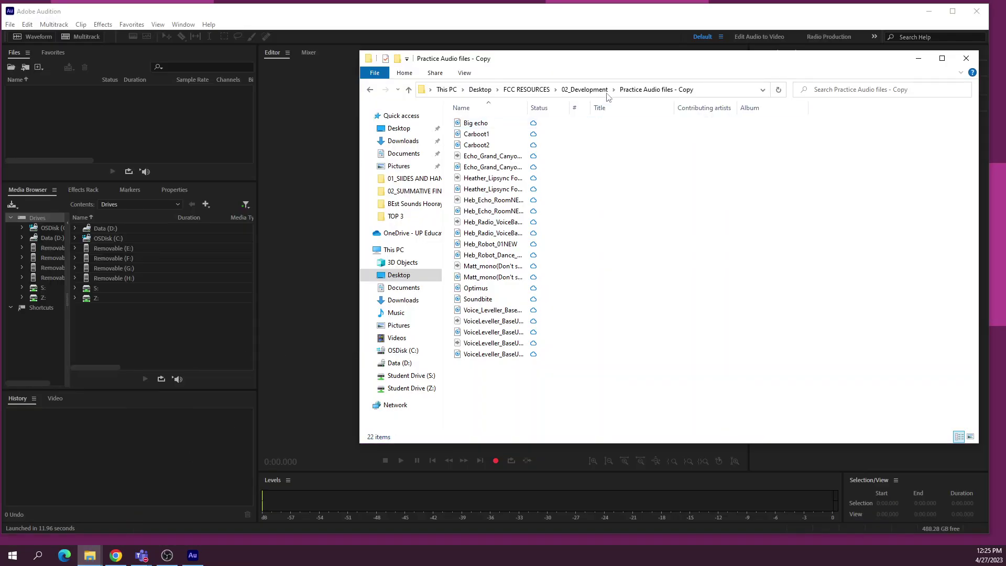
drag(644, 62, 478, 59)
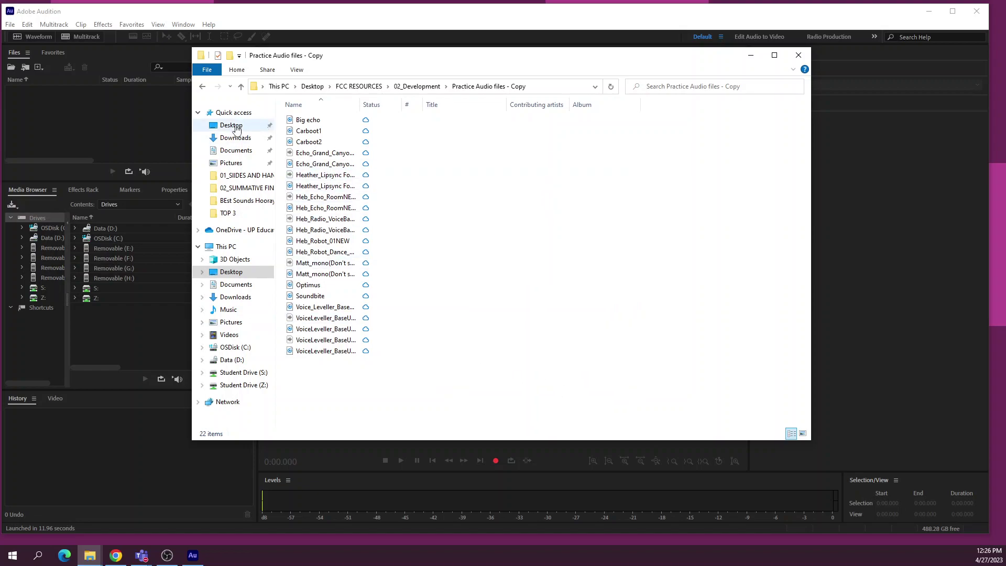
Step: Go to the Practice Audio files - Copy folder from Desktop through FCC RESOURCES and 02_Development, keeping Audition's file list uncovered
click(235, 127)
double_click(332, 121)
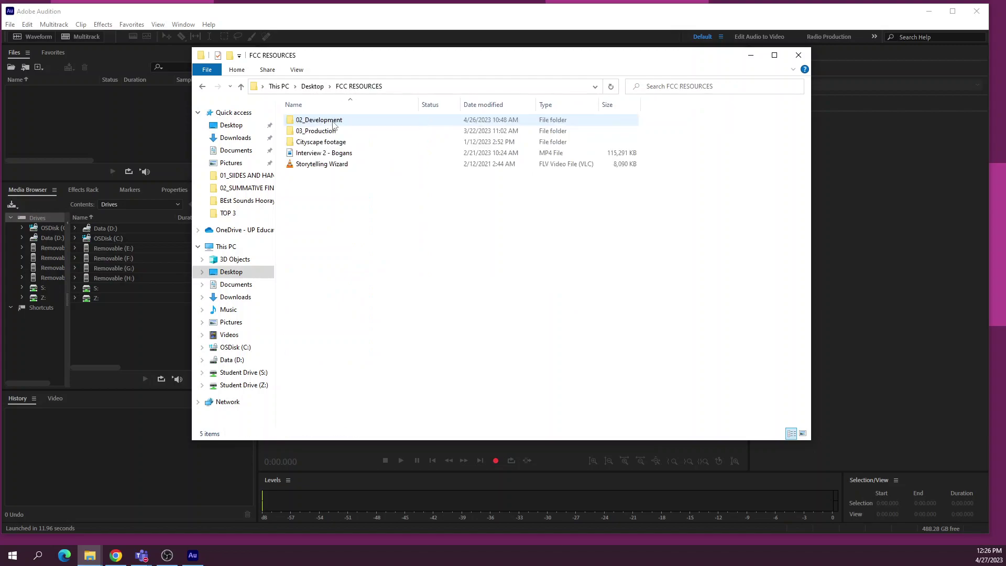
double_click(328, 120)
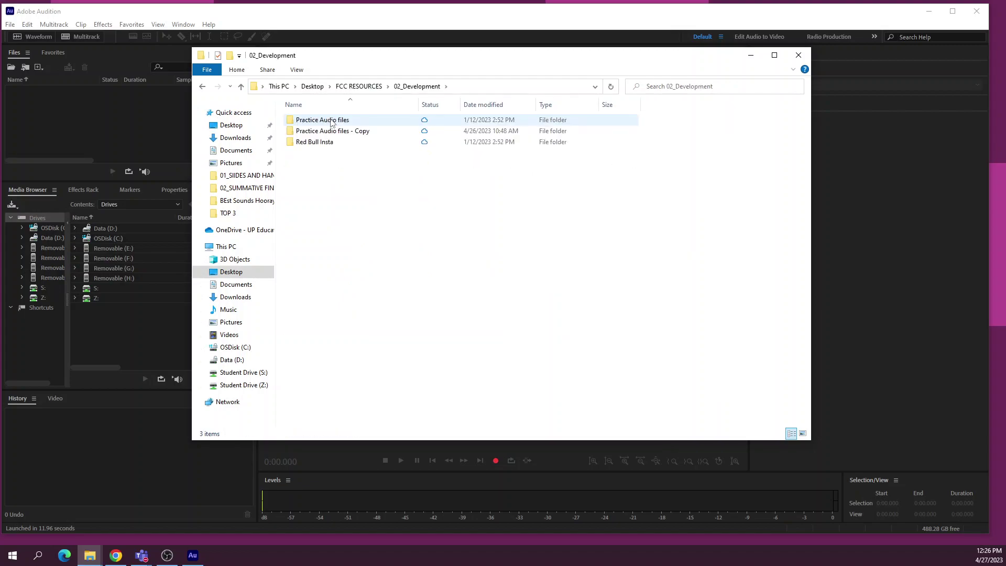
double_click(331, 131)
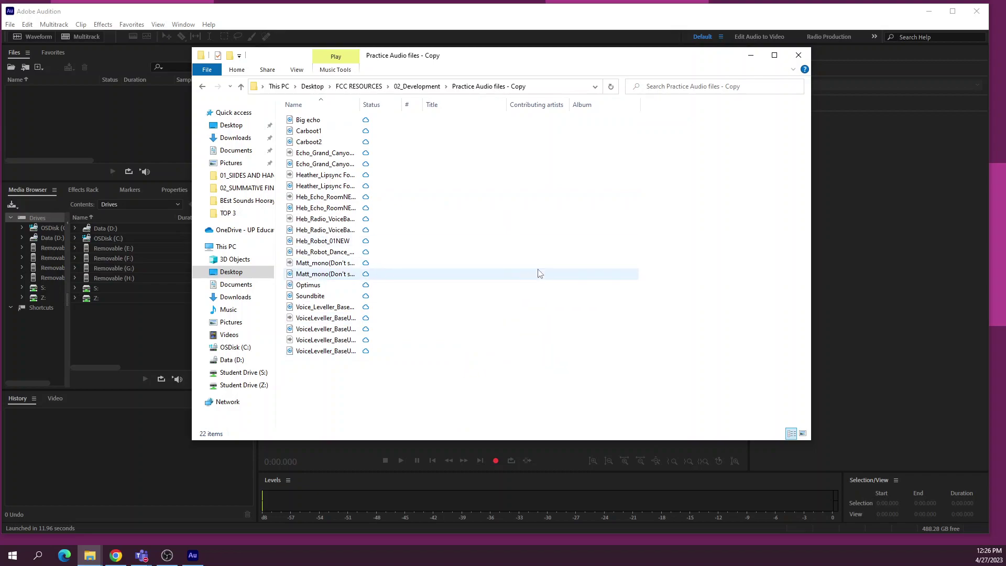
drag(512, 59, 702, 68)
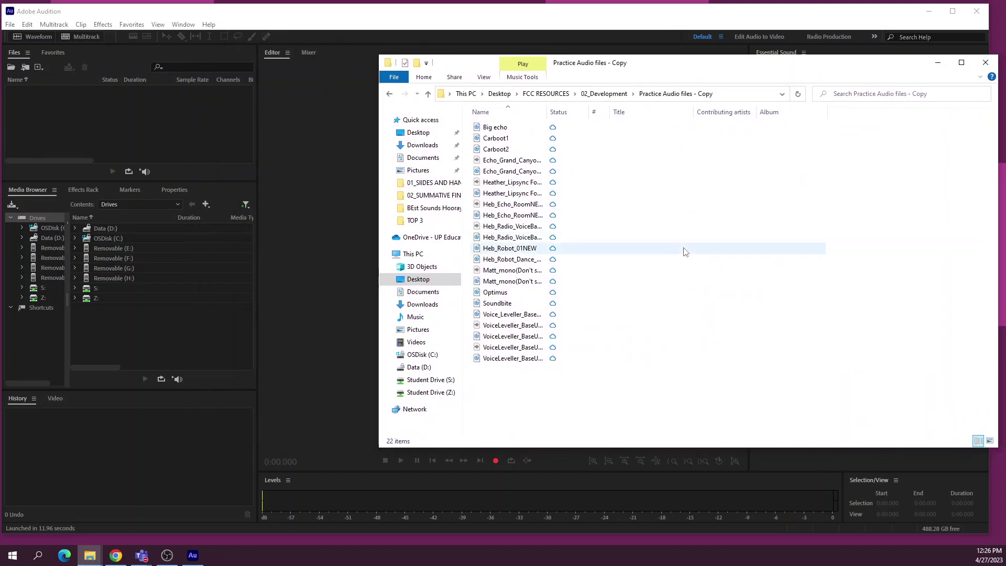
Step: Widen the folder's Name column to show full file names and open Echo_Grand_Canyon_NEW.wav in Audition's waveform editor
click(507, 128)
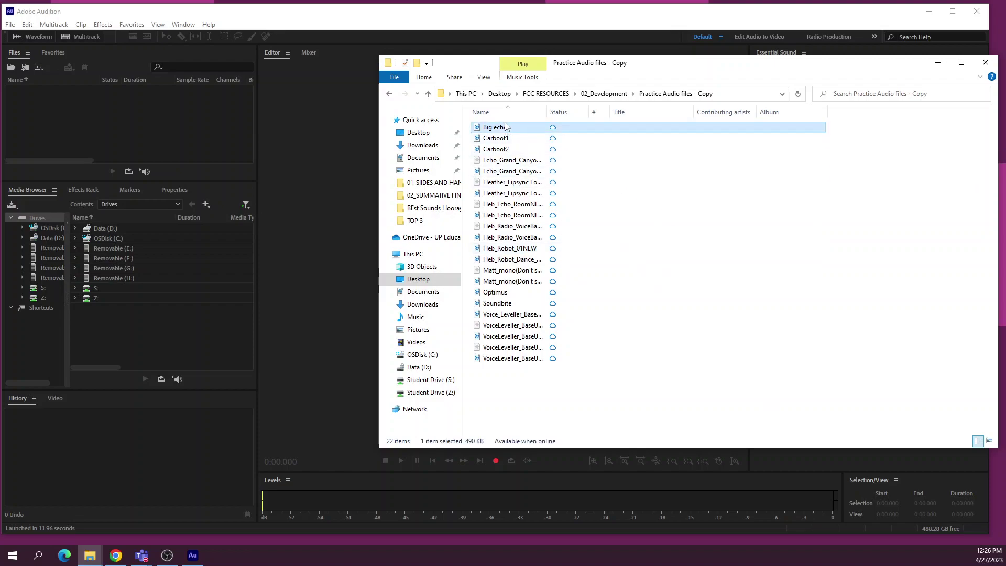
click(504, 173)
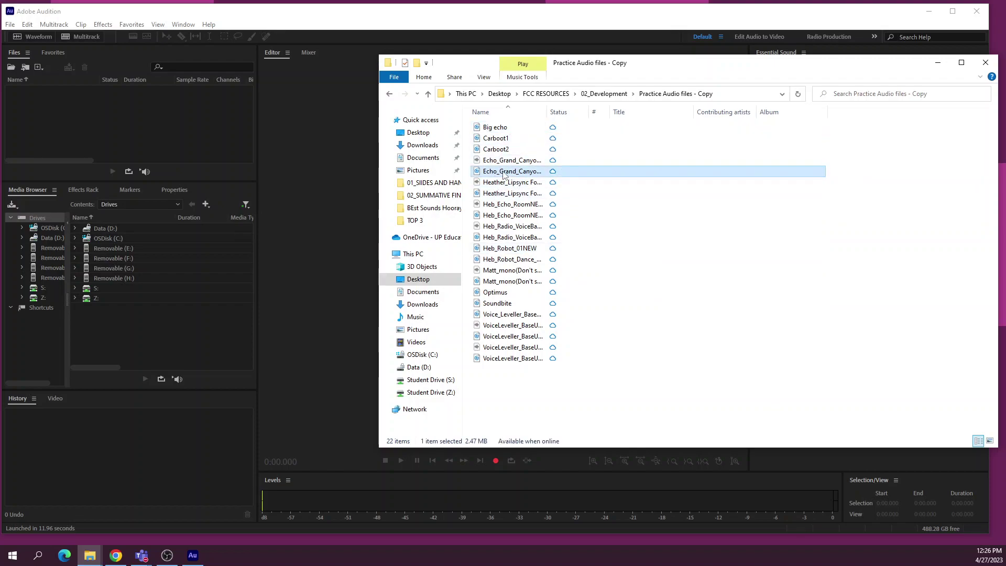
drag(546, 112, 674, 111)
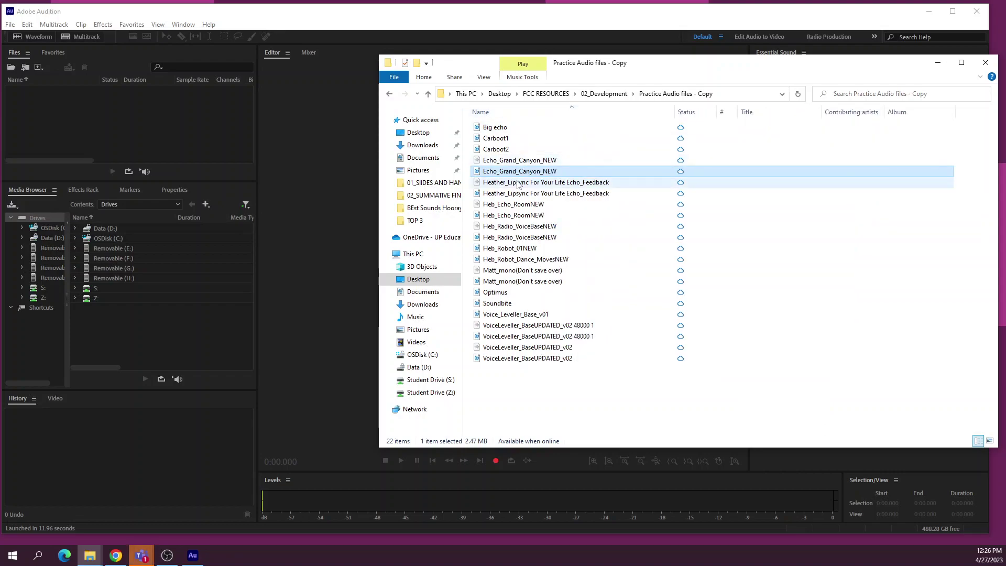
drag(513, 173, 309, 185)
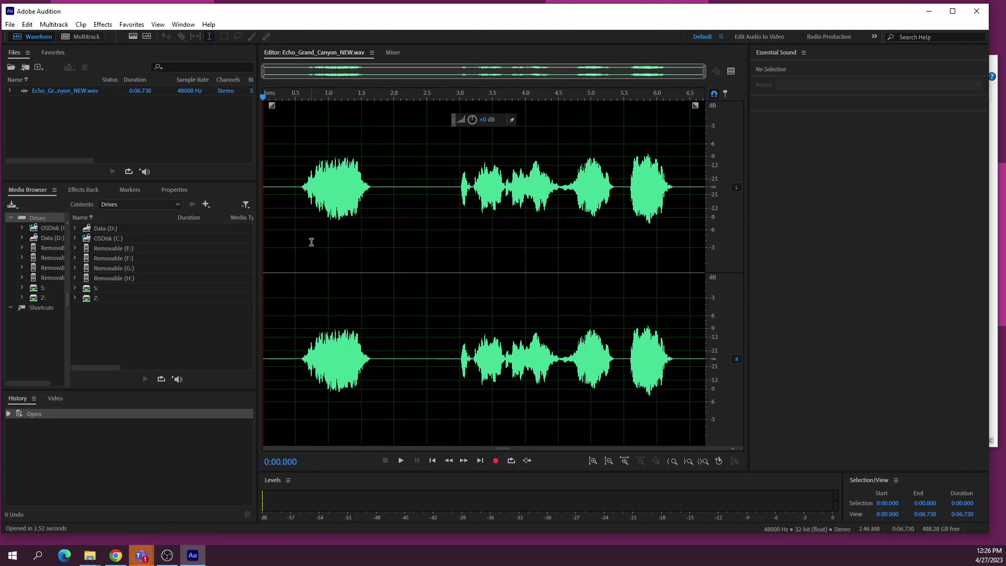
Step: Play the Echo_Grand_Canyon_NEW clip from just before the first sound to hear it and check its levels
click(295, 296)
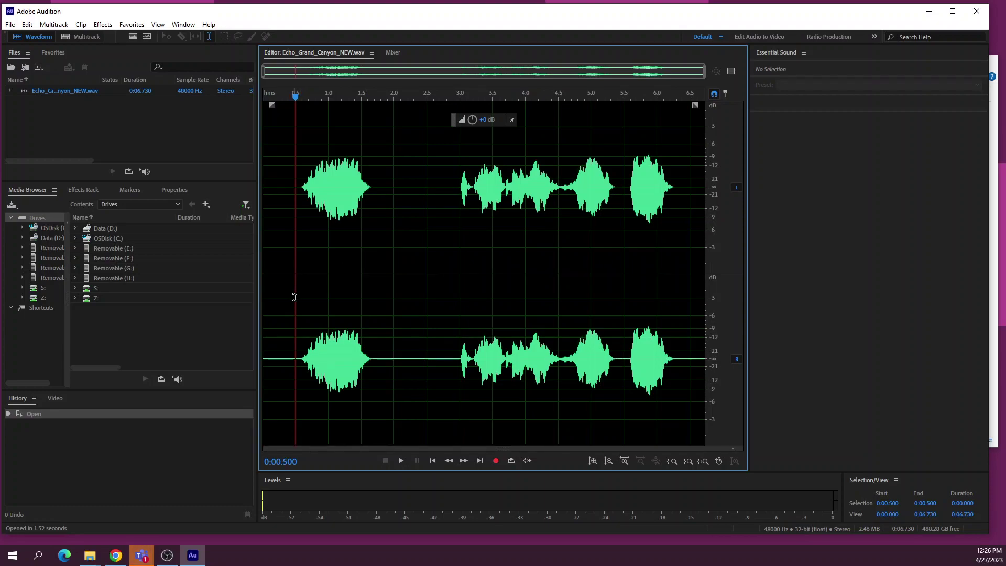
key(space)
key(space)
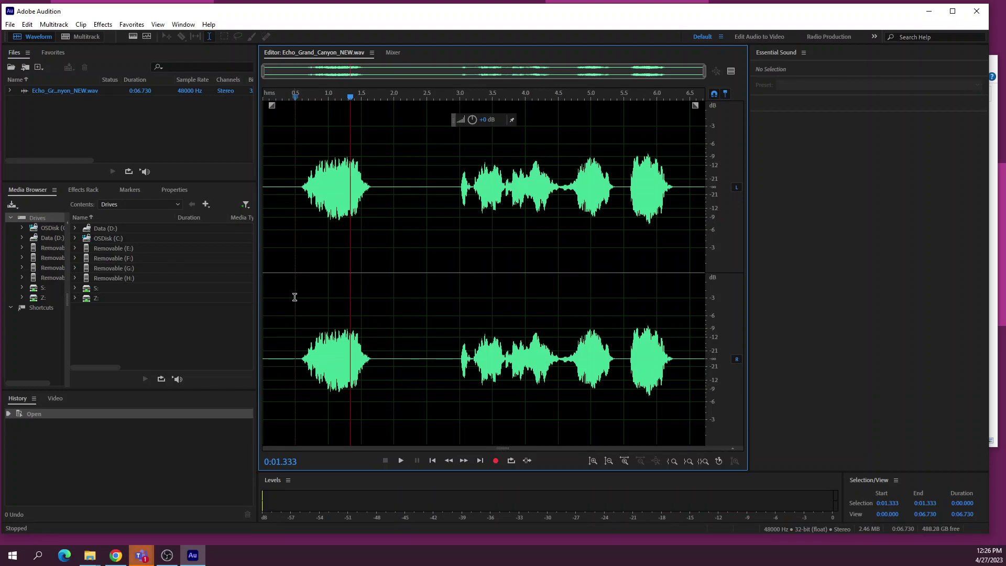
click(295, 297)
key(space)
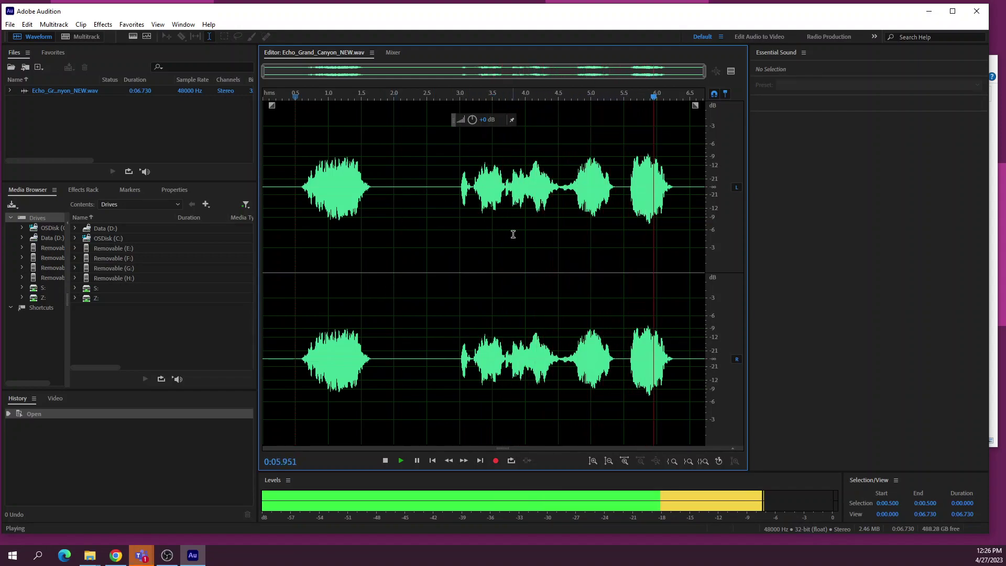
key(space)
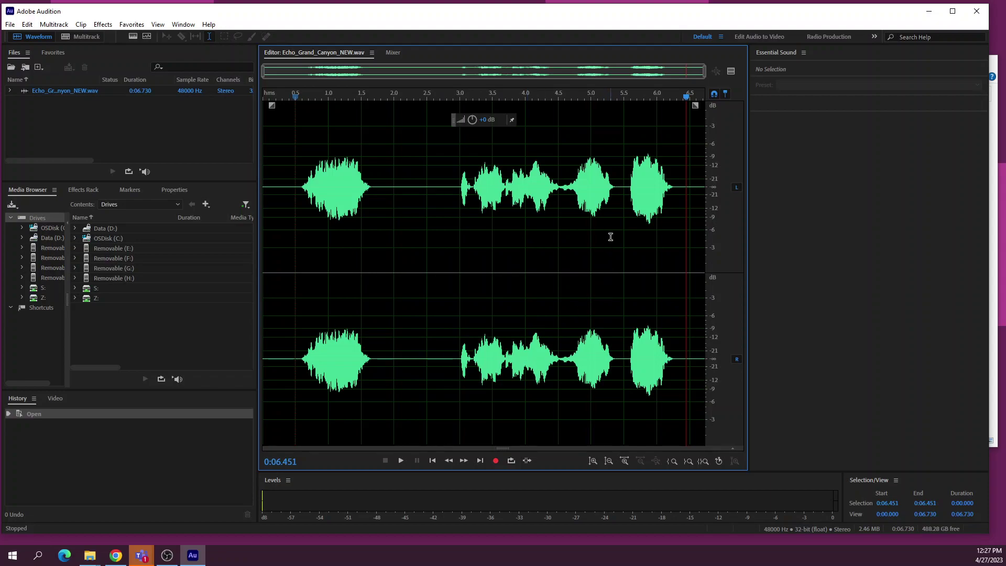
click(303, 317)
key(space)
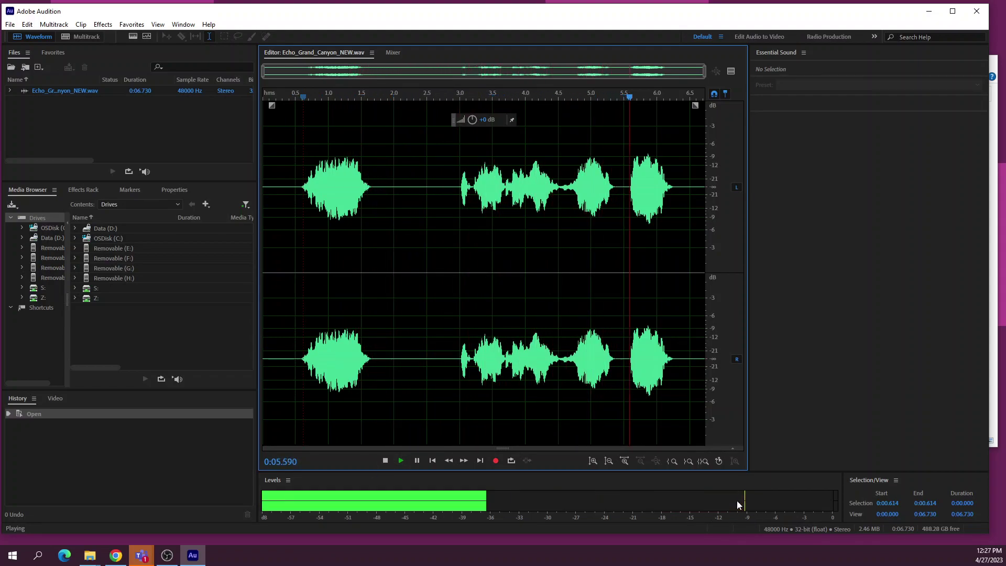
key(space)
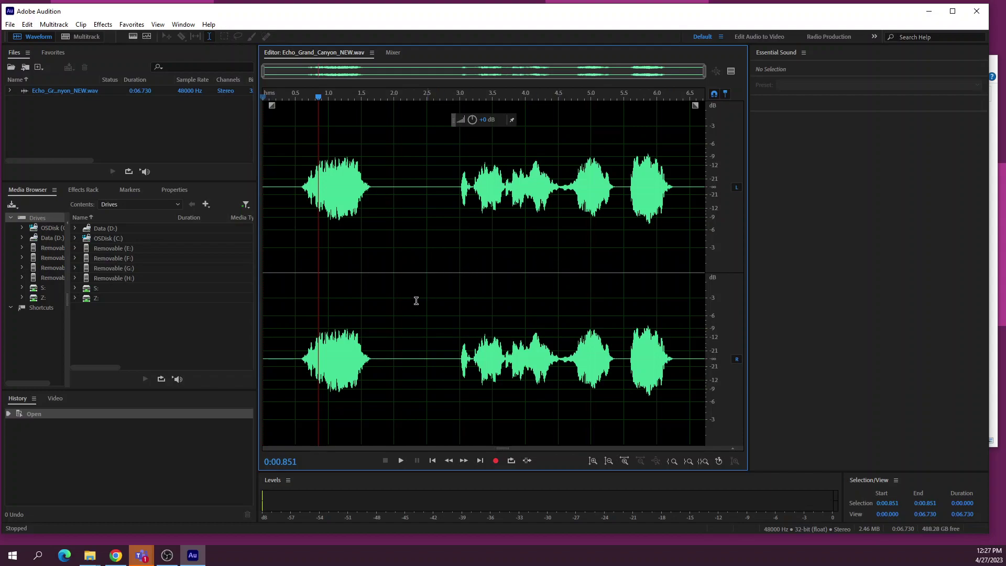
Step: Try amplifying the whole clip, play it back to check the level meters for clipping, and reset the clip indicators
click(311, 319)
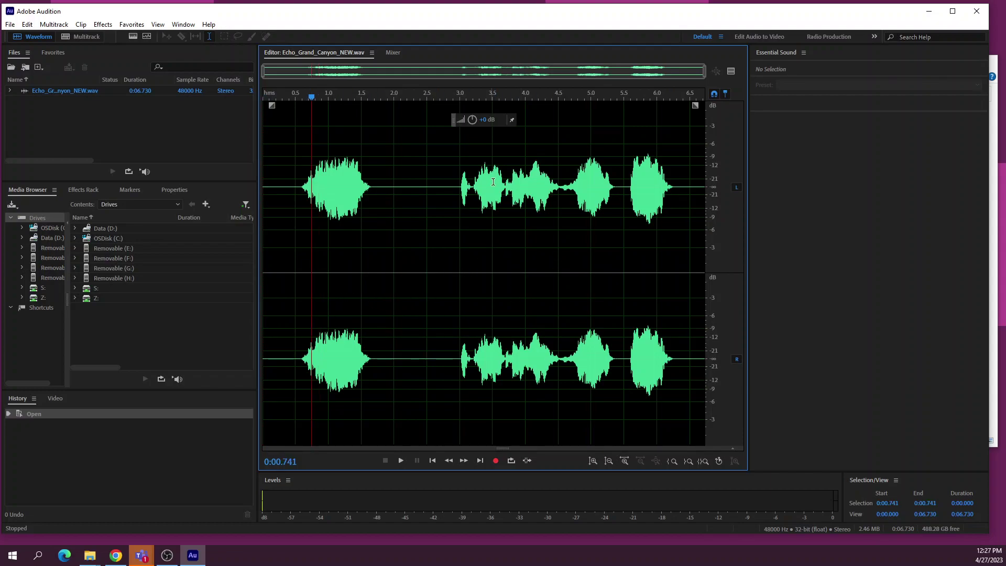
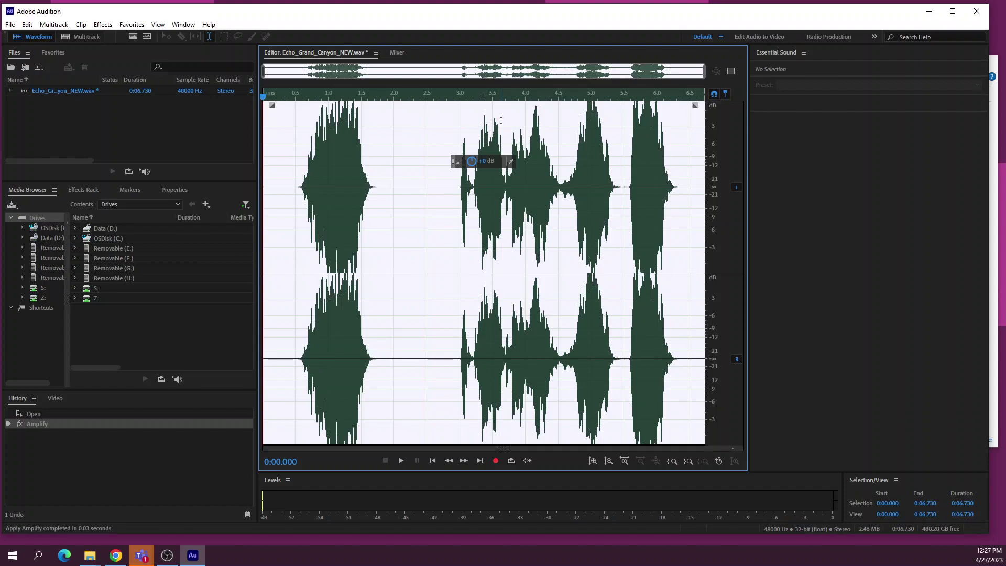
click(284, 210)
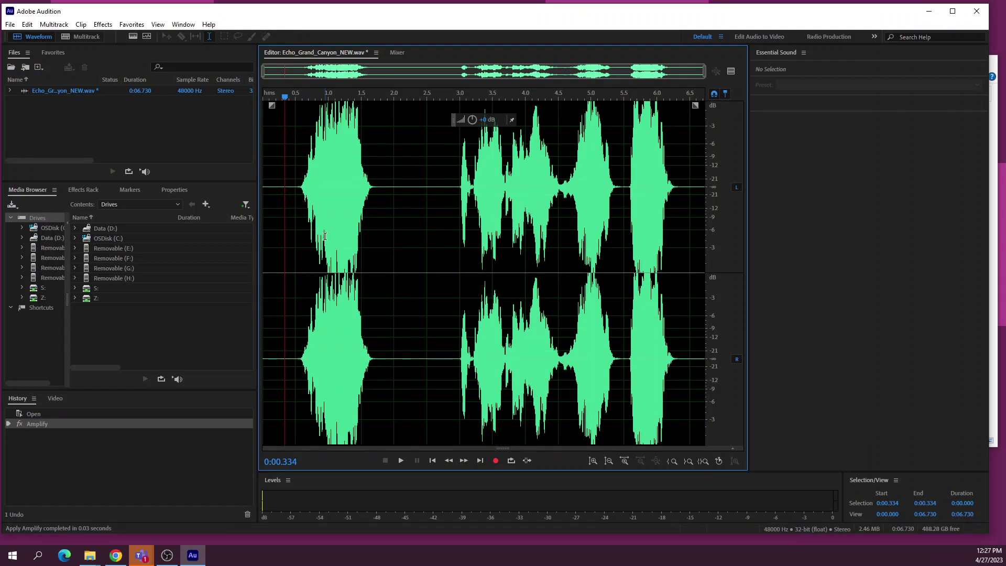
key(space)
key(space)
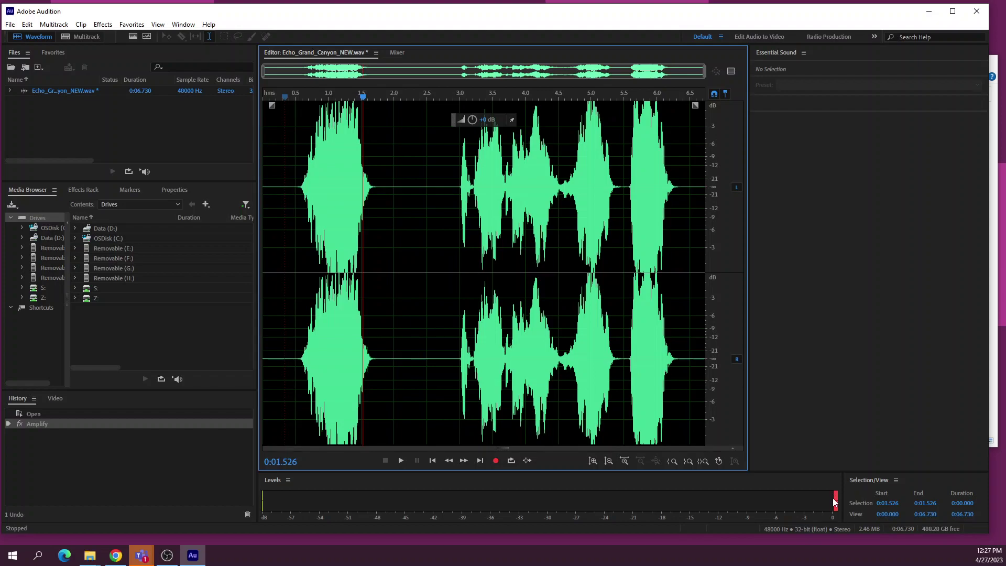
key(space)
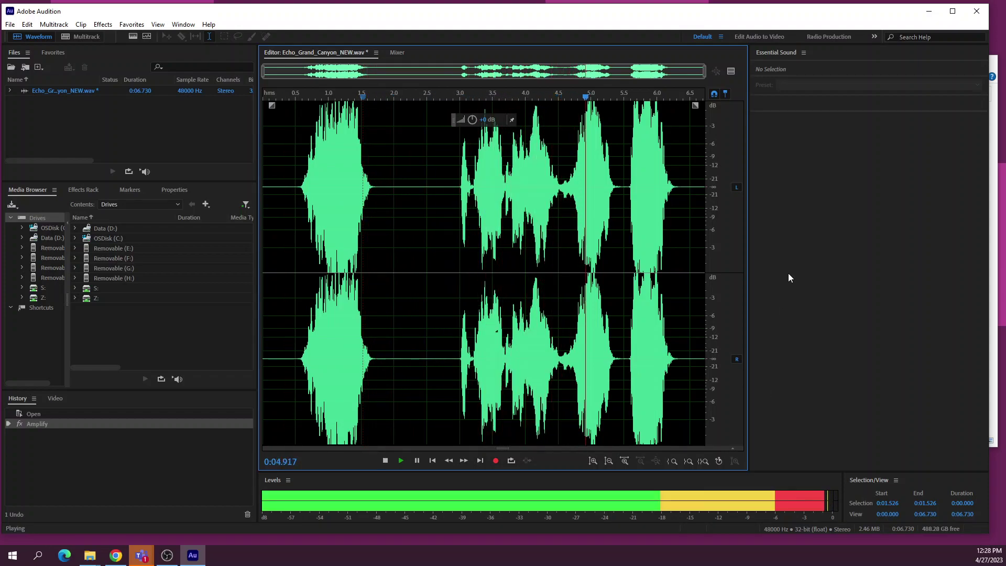
key(space)
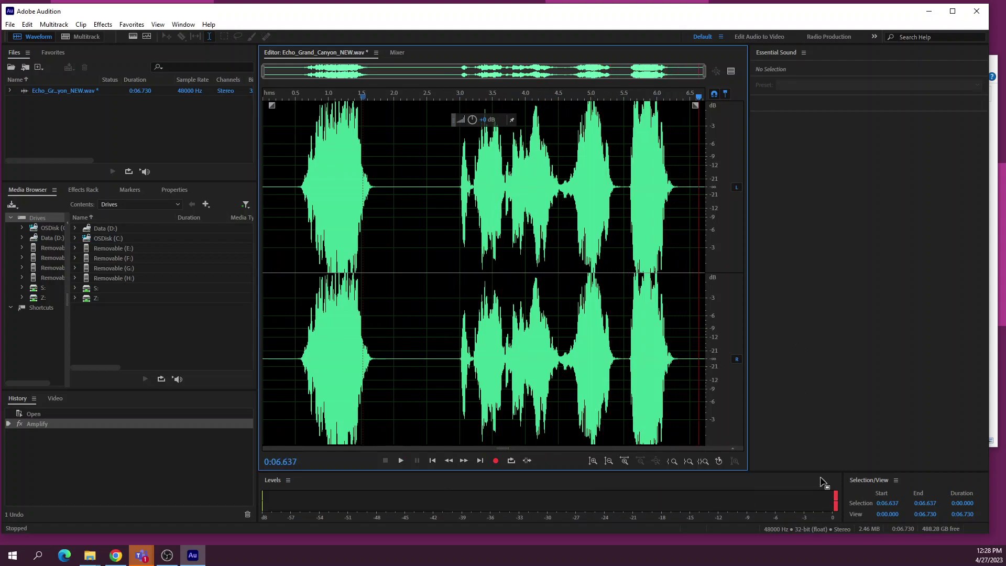
click(836, 504)
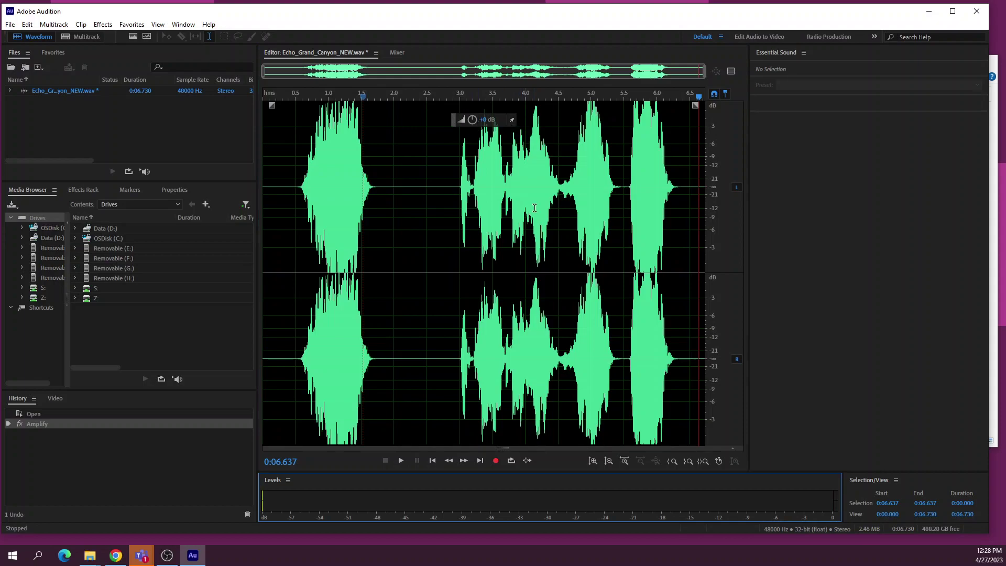
Step: Undo the clip's amplification and place the playhead just before the first sound
key(ctrl+z)
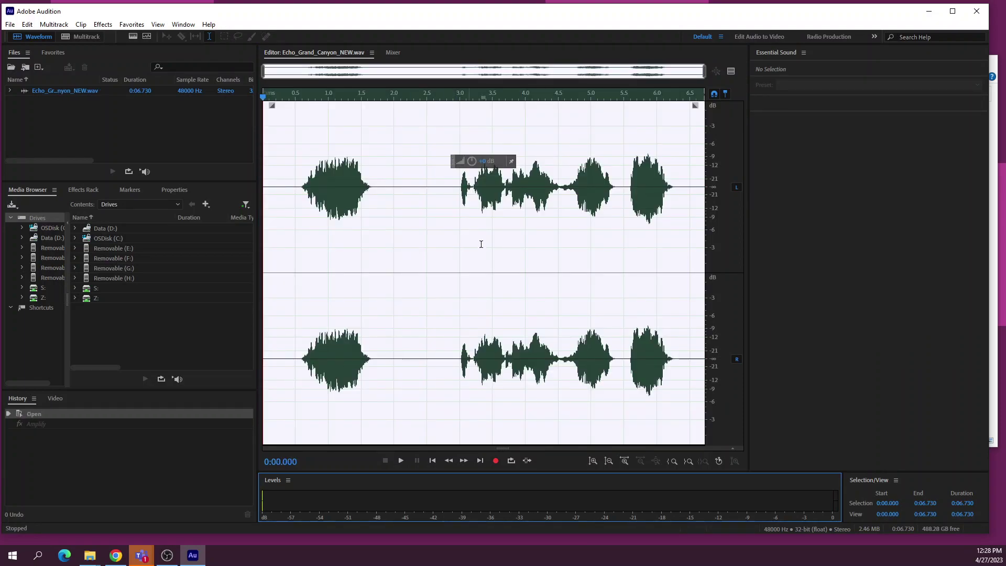
click(289, 338)
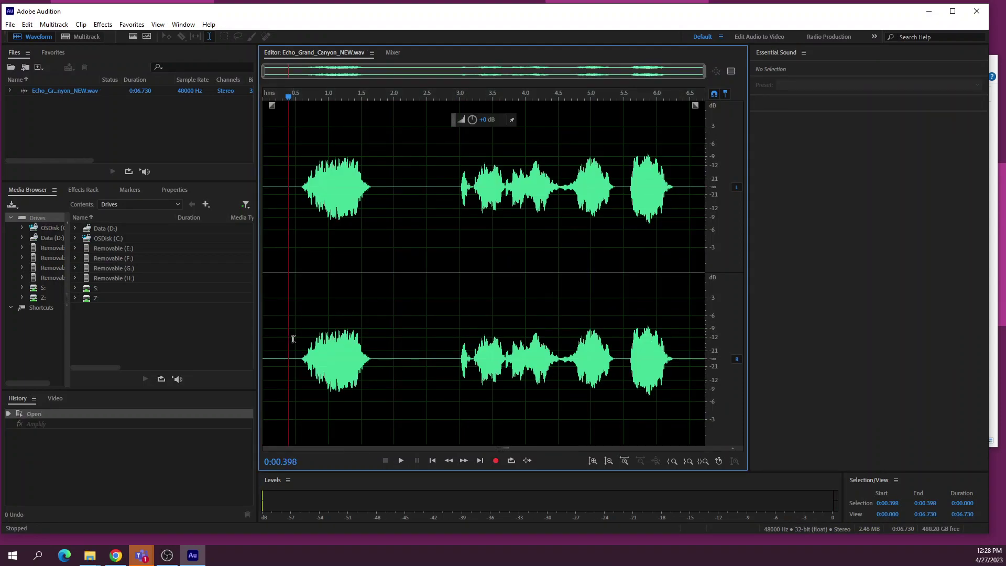
click(300, 329)
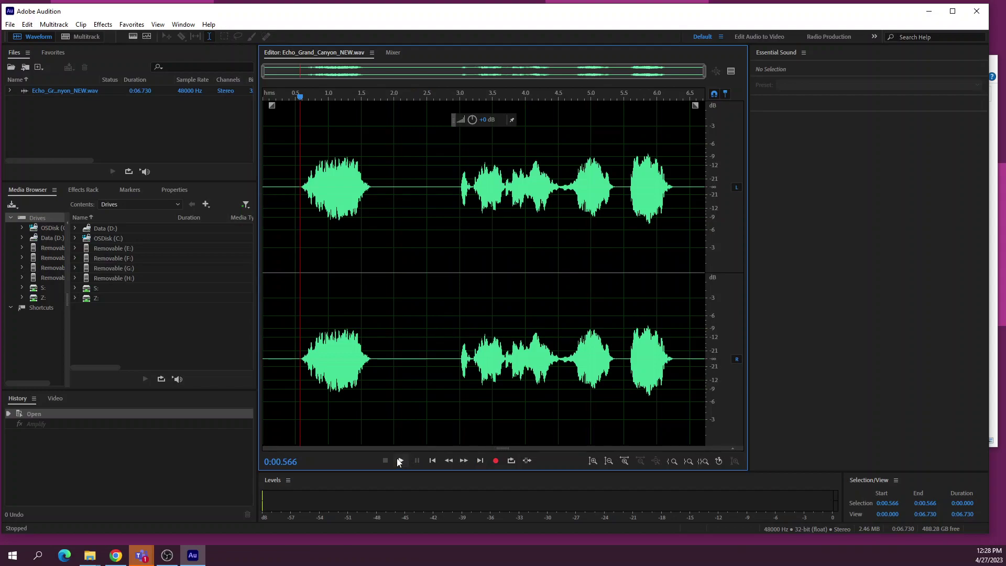
Step: Turn on loop playback and listen to two selections in a loop: about 0.56 to 1.75 seconds and 3.0 to 3.76 seconds
click(510, 461)
drag(299, 242, 378, 243)
key(space)
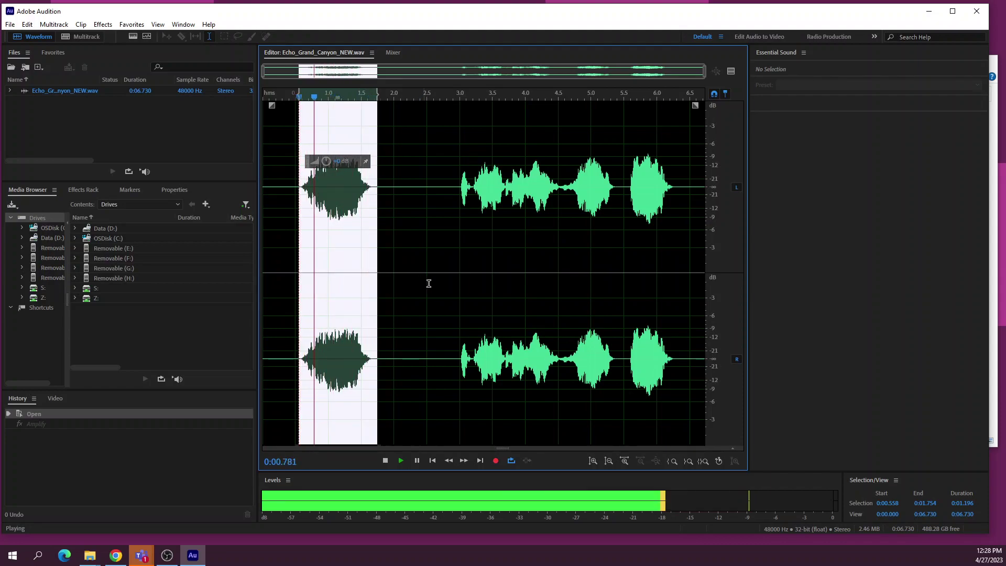
drag(462, 277, 510, 277)
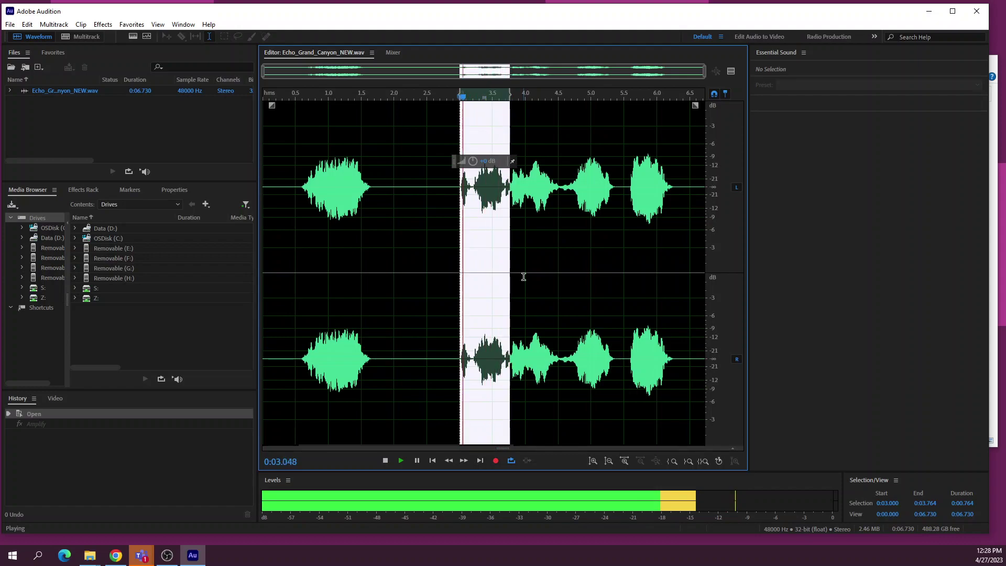
key(space)
click(310, 248)
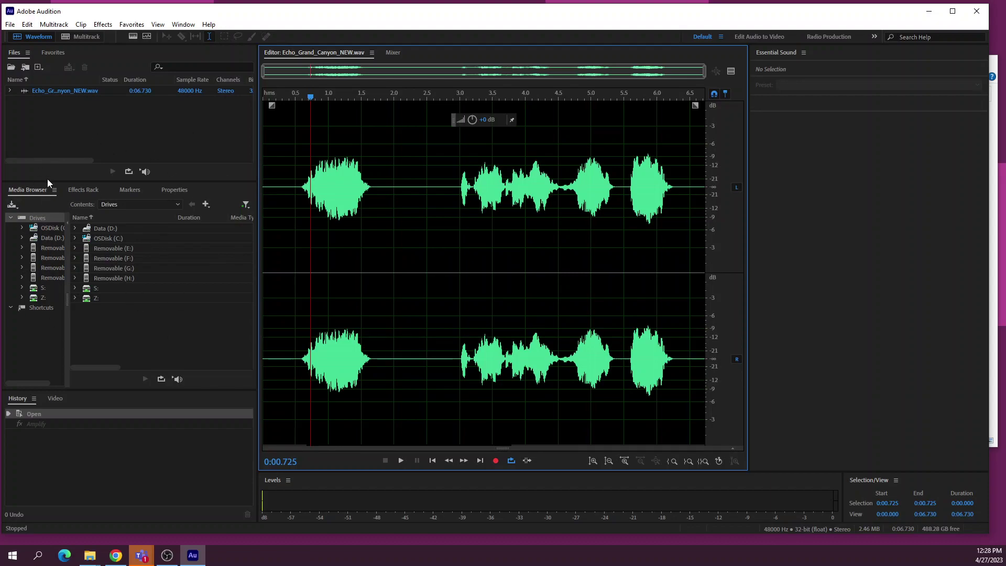
Step: Add the Echo effect from Delay and Echo to the first slot of the Effects Rack
click(84, 191)
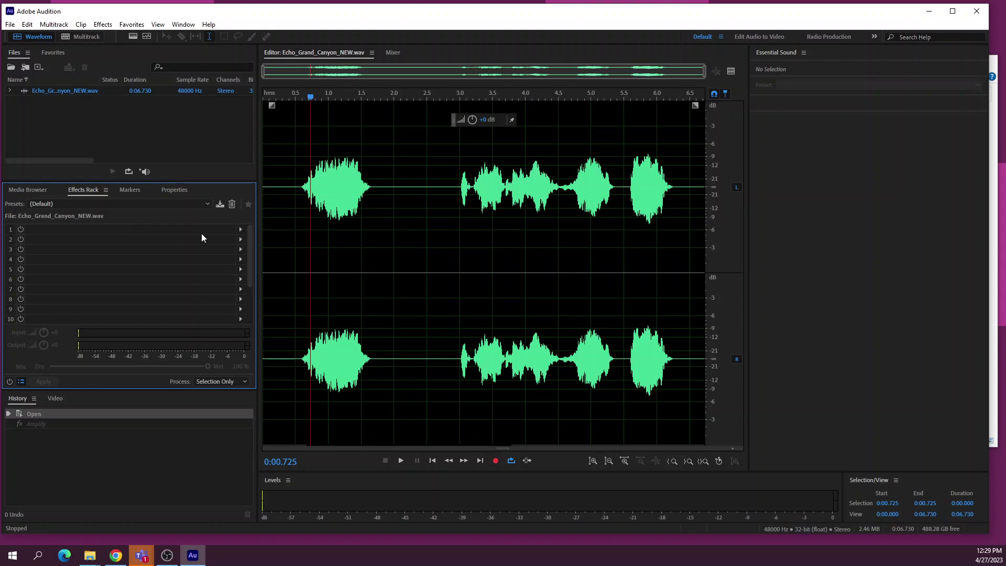
click(239, 230)
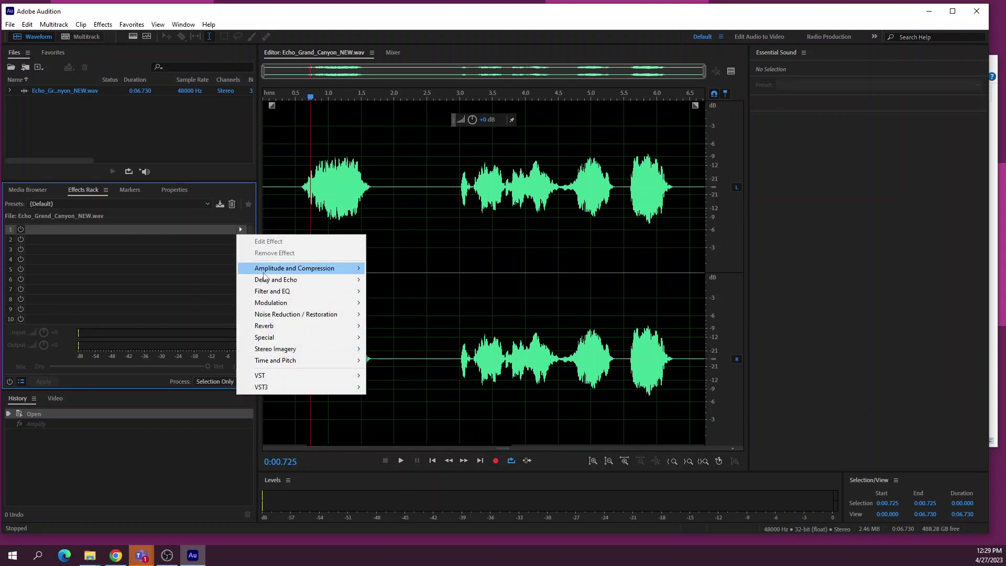
mouse_move(265, 283)
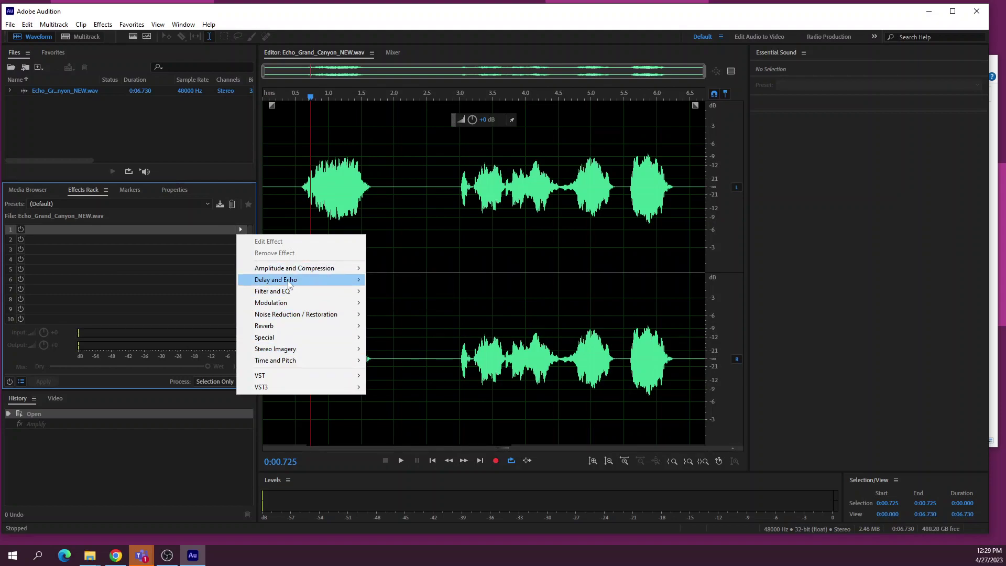
mouse_move(313, 284)
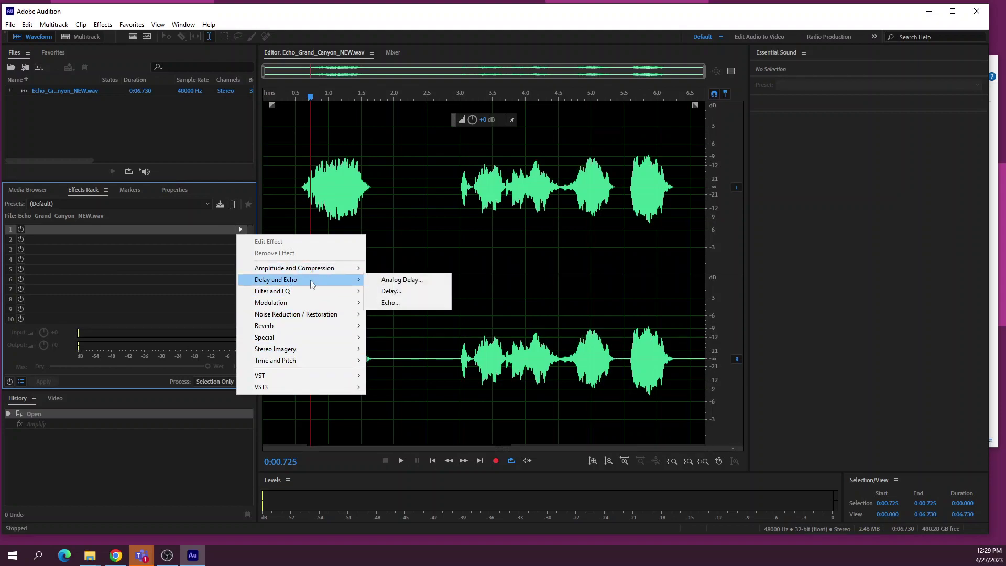
click(395, 304)
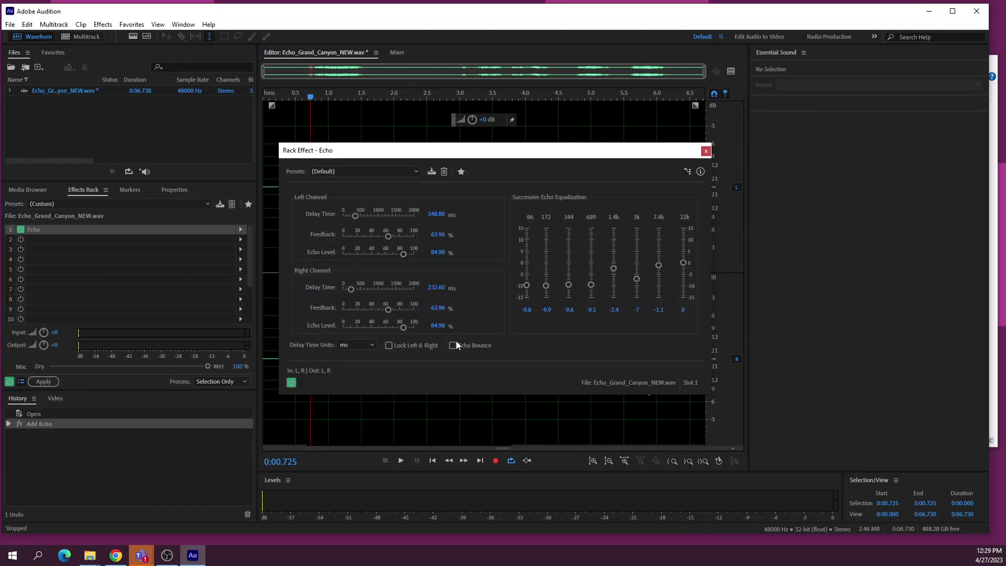
Step: Move the Echo settings aside and play the clip from just before the first sound with the (Default) preset
click(348, 171)
click(391, 155)
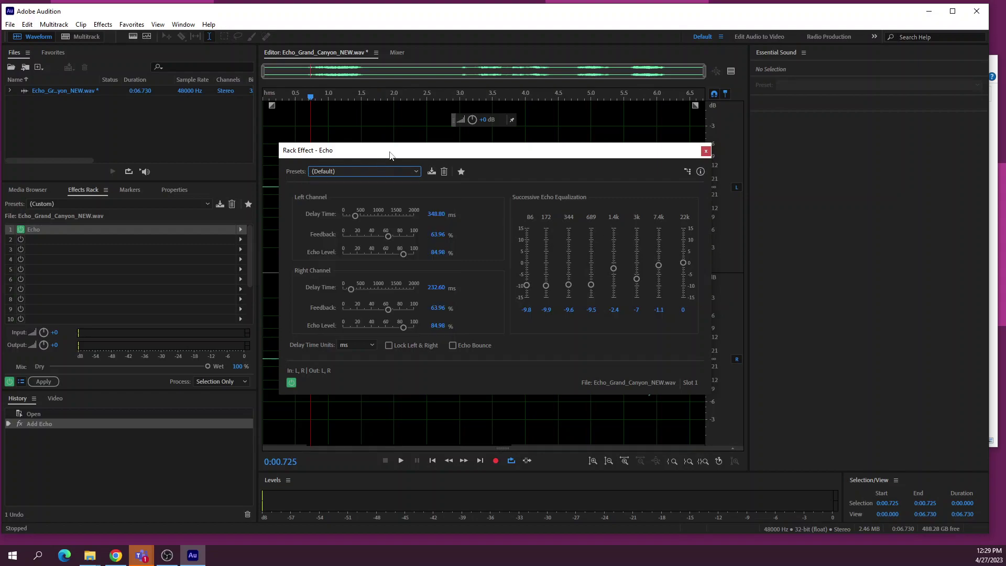
drag(515, 154, 750, 116)
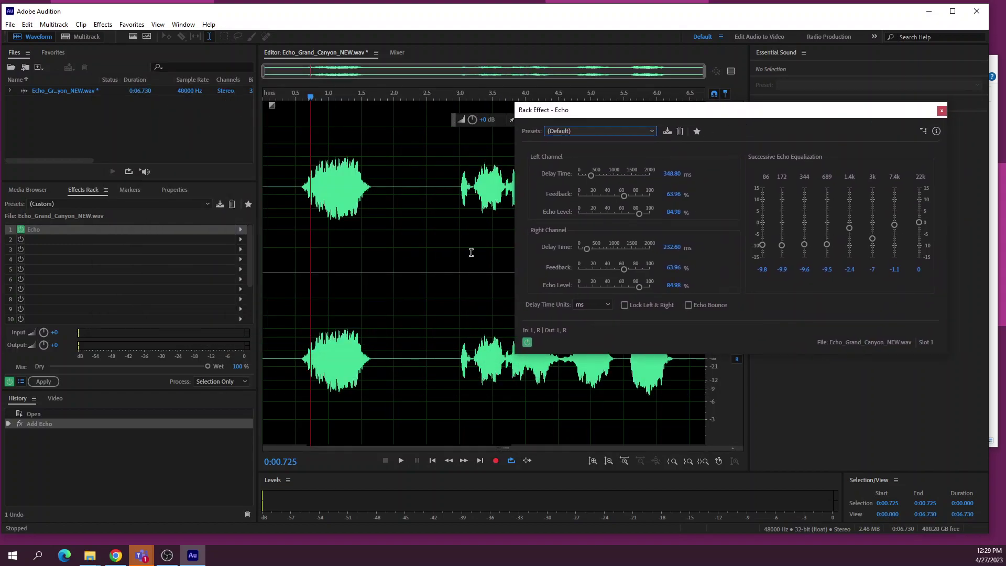
click(304, 398)
key(space)
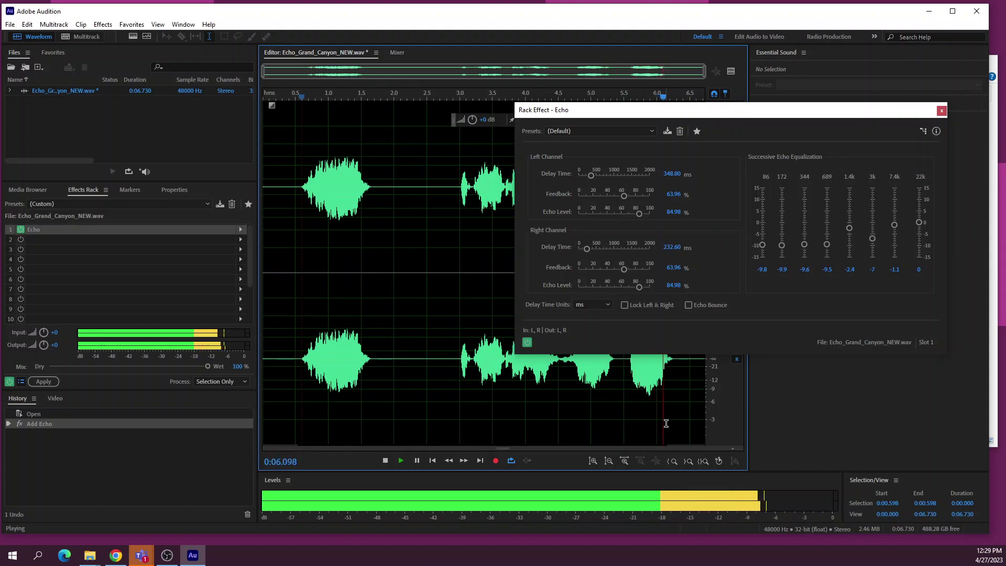
key(space)
Step: Try a left channel delay time of 848.80 ms in the Echo effect and play the clip from the first sound
drag(799, 113, 482, 99)
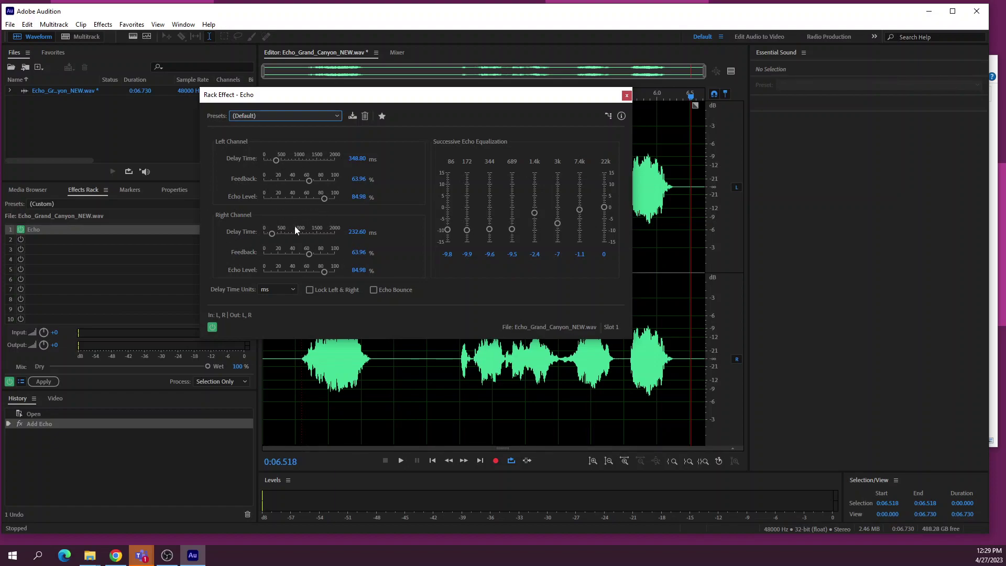
drag(277, 159, 294, 160)
drag(246, 94, 308, 92)
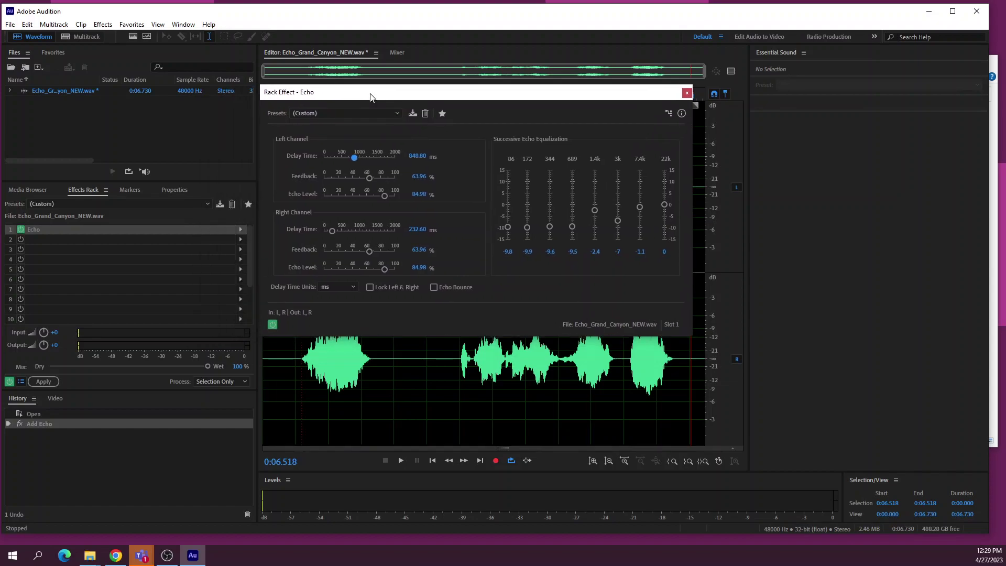
click(306, 405)
key(space)
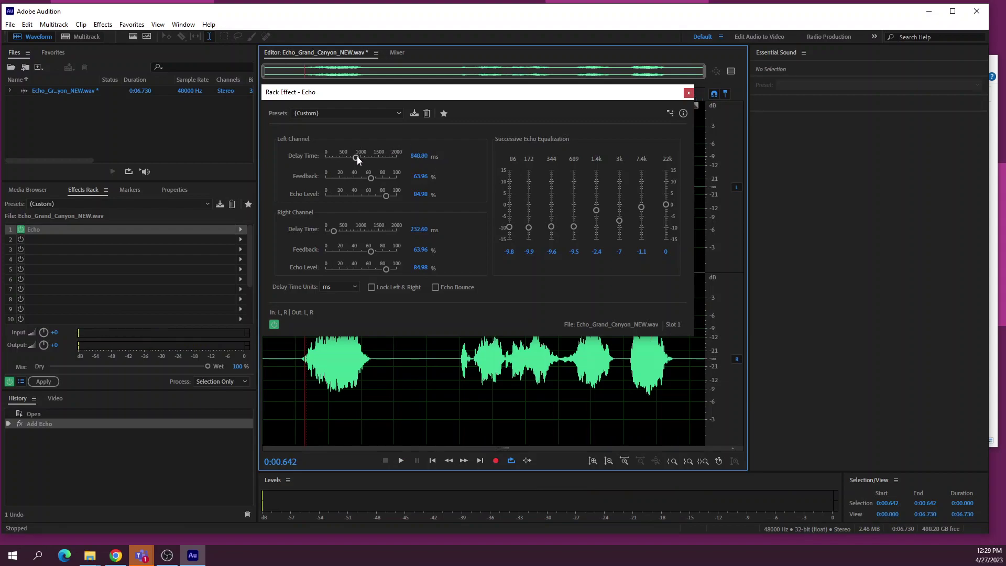
Step: Set the Echo's right channel delay time to 526.72 ms and listen to the clip from the first sound
drag(335, 230, 344, 231)
click(309, 395)
key(space)
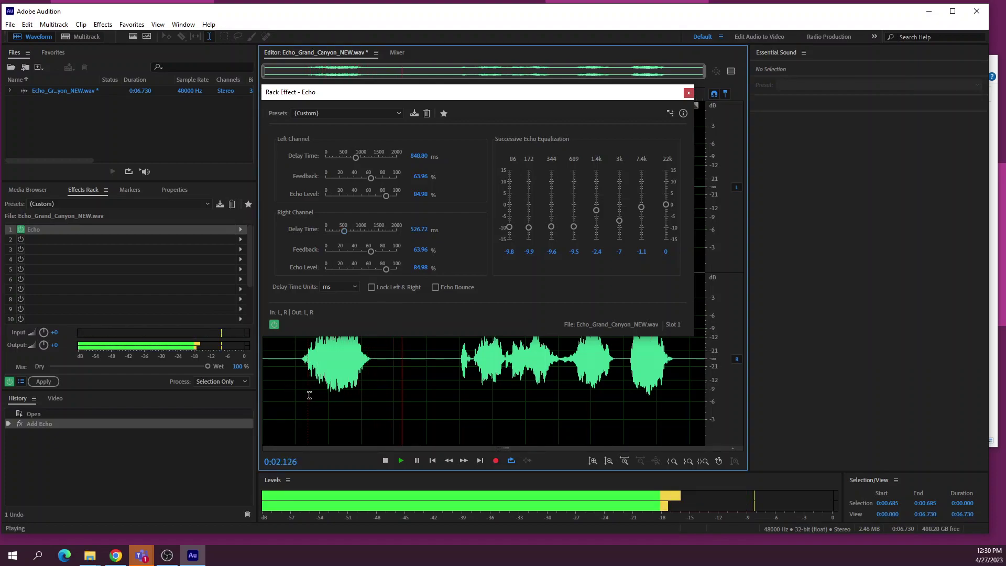
key(space)
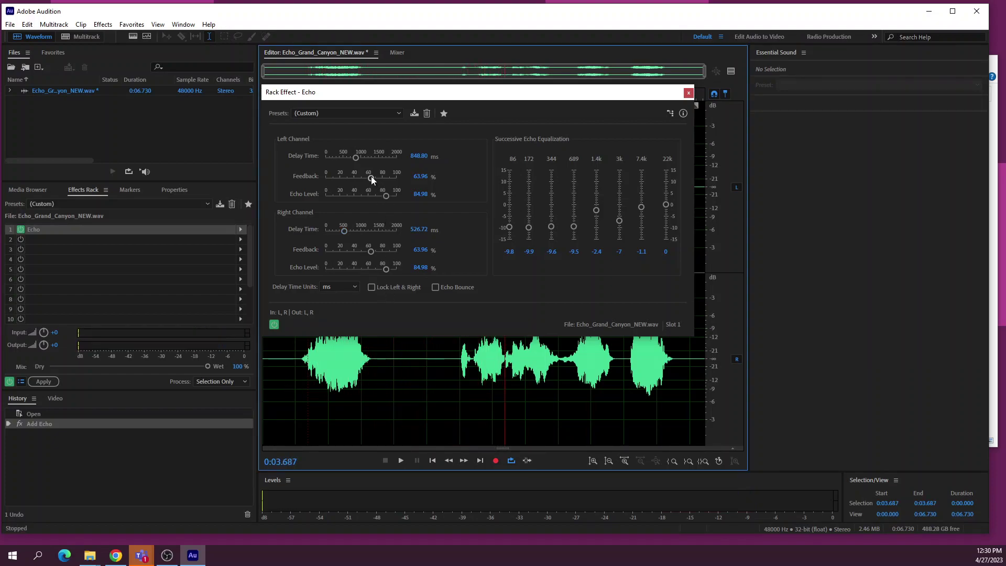
Step: Try the Echo's left channel feedback at 100 %, listen to the clip, and lower the feedback to 63.97 %
drag(371, 179, 399, 179)
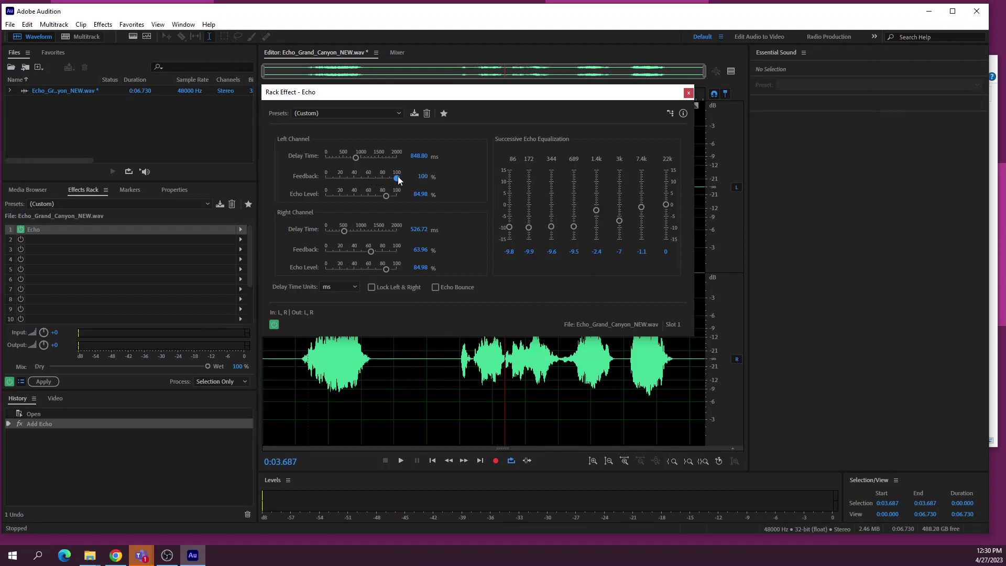
click(308, 406)
key(space)
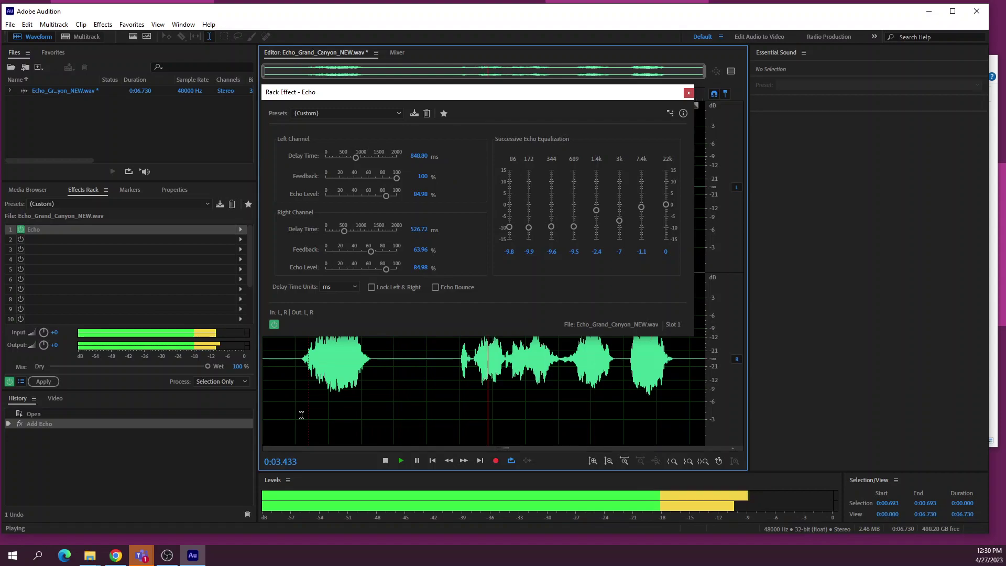
key(space)
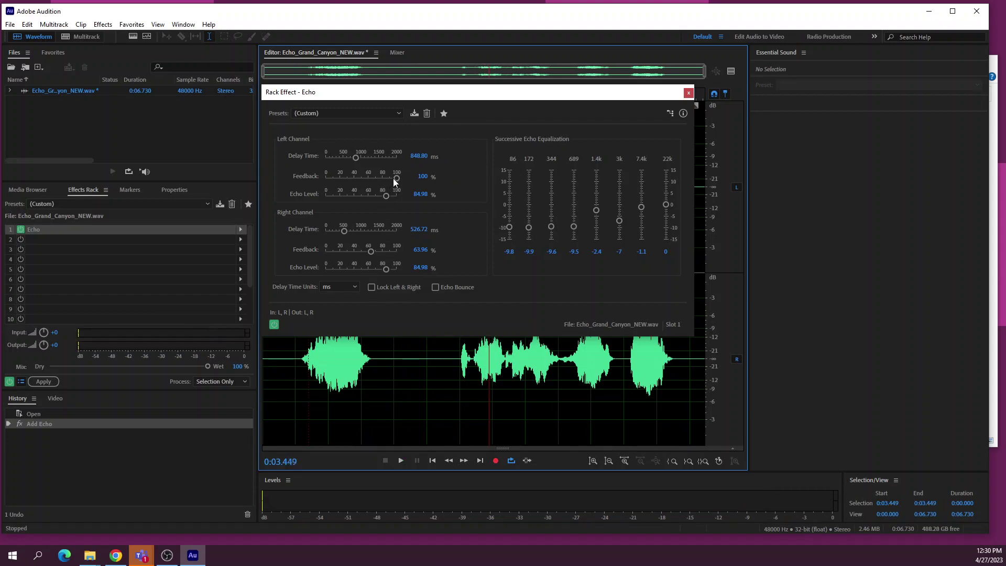
drag(396, 178, 372, 181)
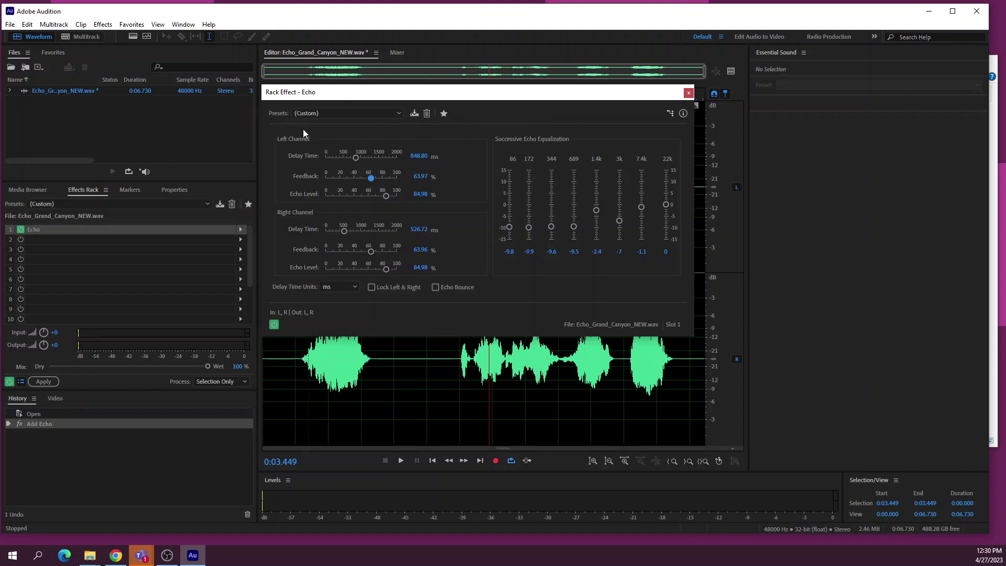
Step: Try the Infinite Loop preset on the Echo effect and play the clip from 0.5 seconds to check its sound and levels
click(344, 113)
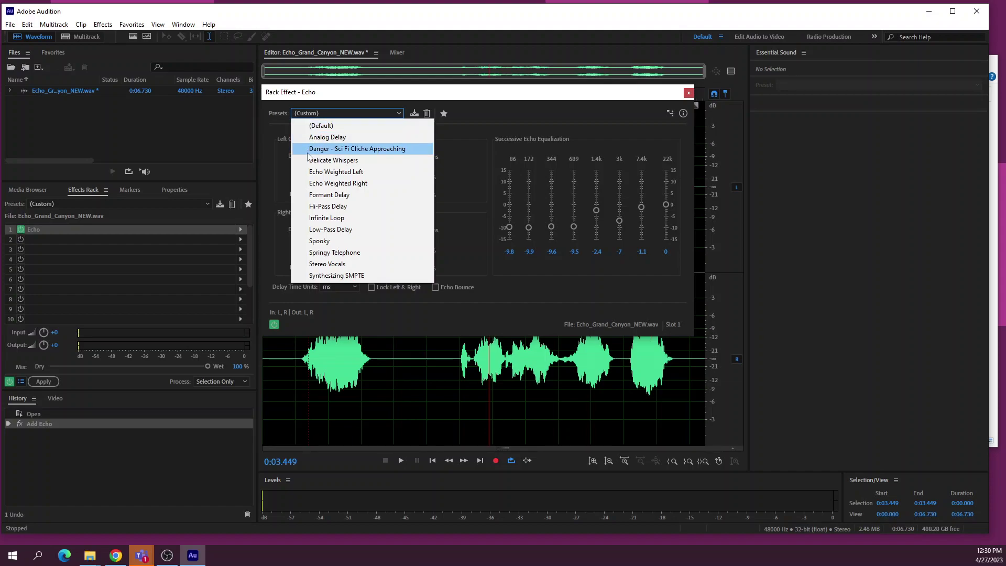
click(345, 218)
click(296, 408)
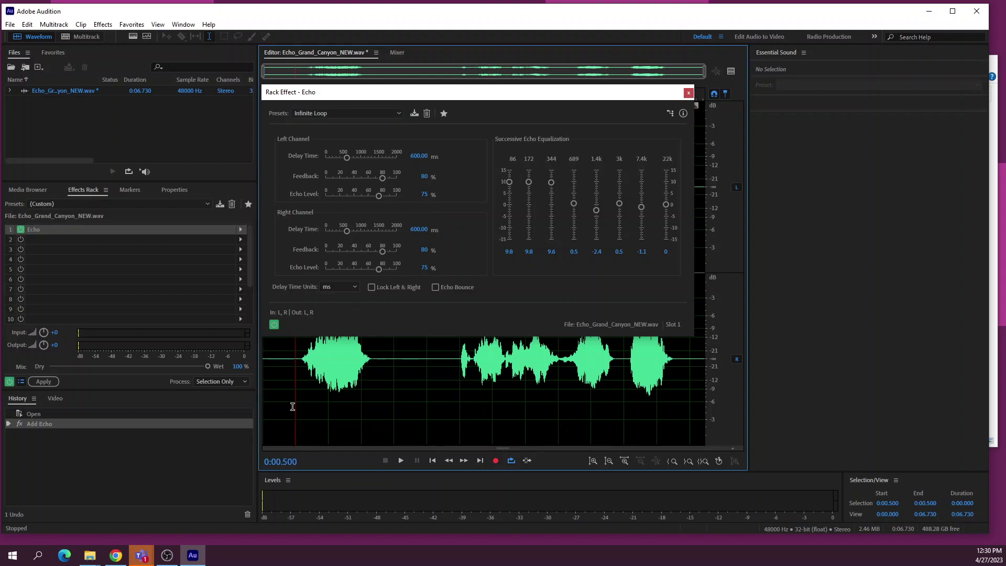
key(space)
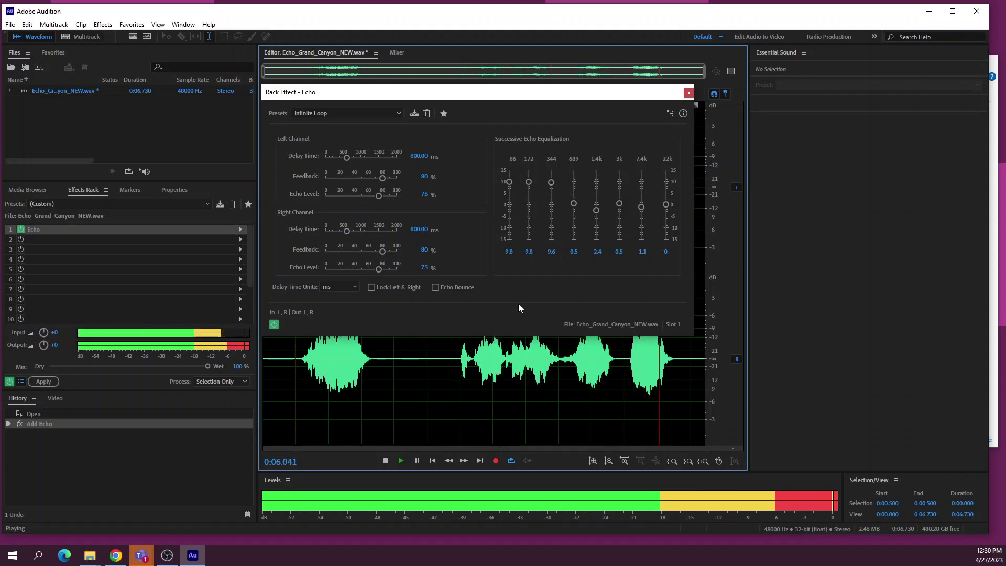
key(space)
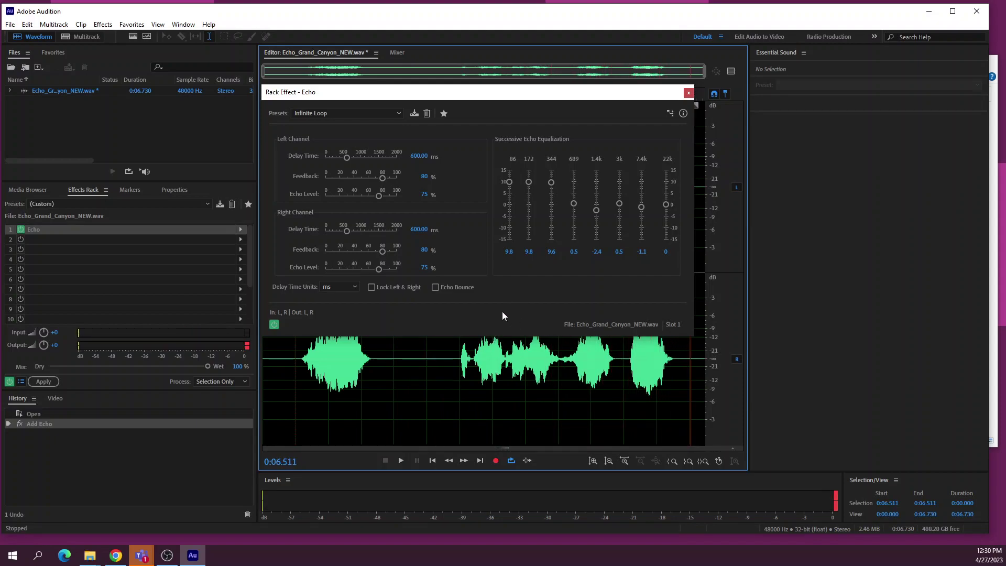
Step: Return the Echo effect to its (Default) preset, then lengthen the left channel delay time and close the settings
click(398, 114)
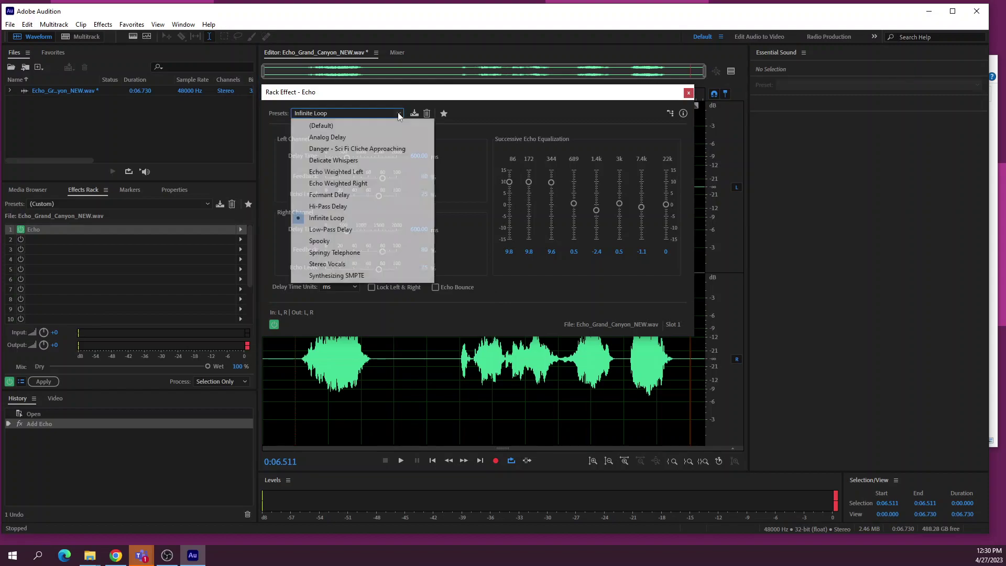
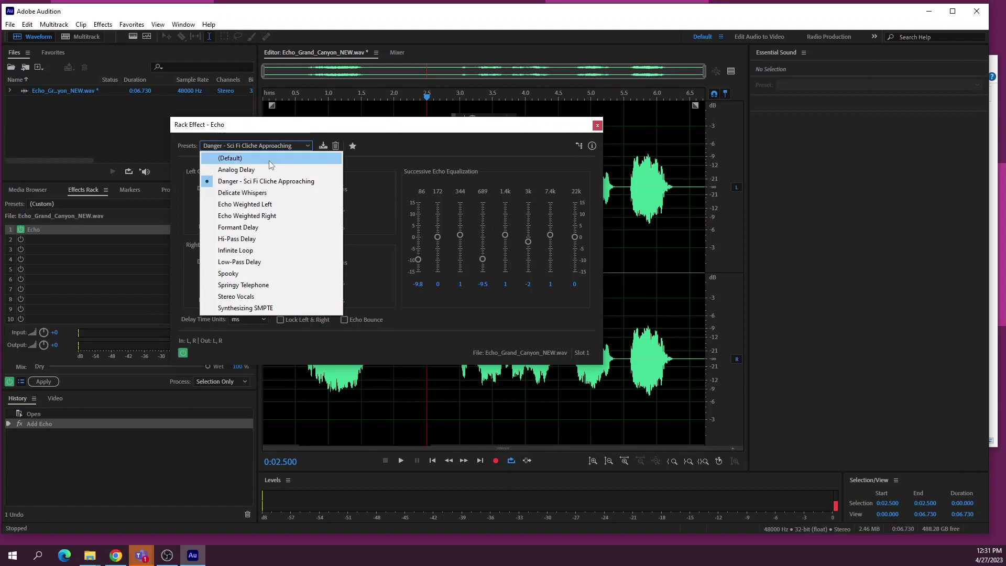
click(269, 160)
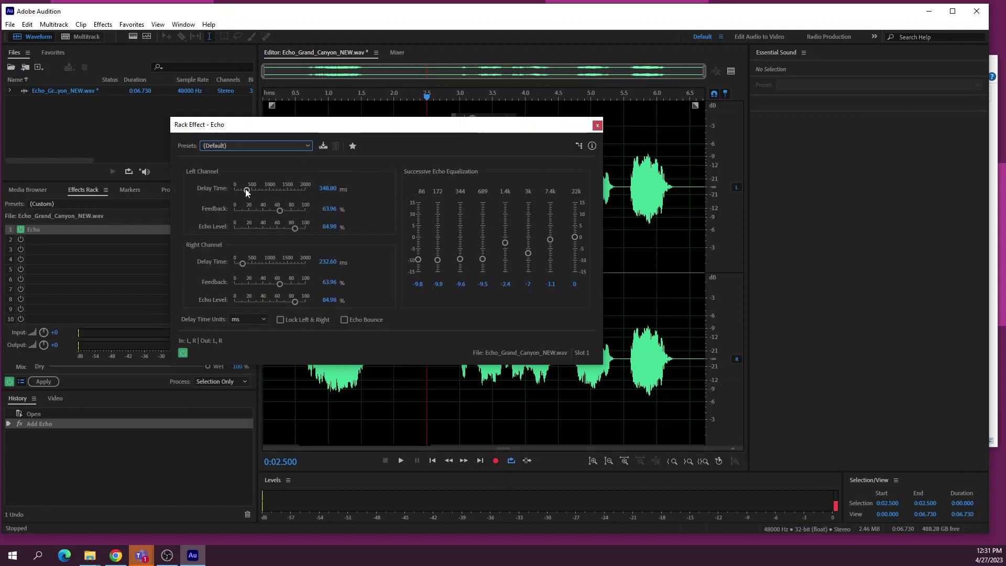
drag(245, 189, 263, 190)
click(596, 127)
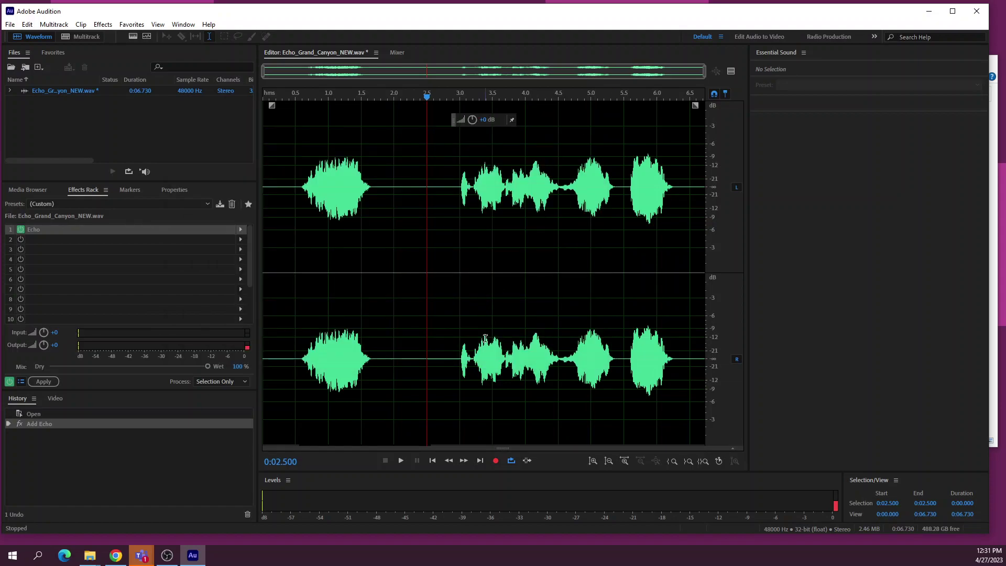
Step: Place the playhead just before the first sound and add the Reverb effect to the second slot of the Effects Rack
click(301, 404)
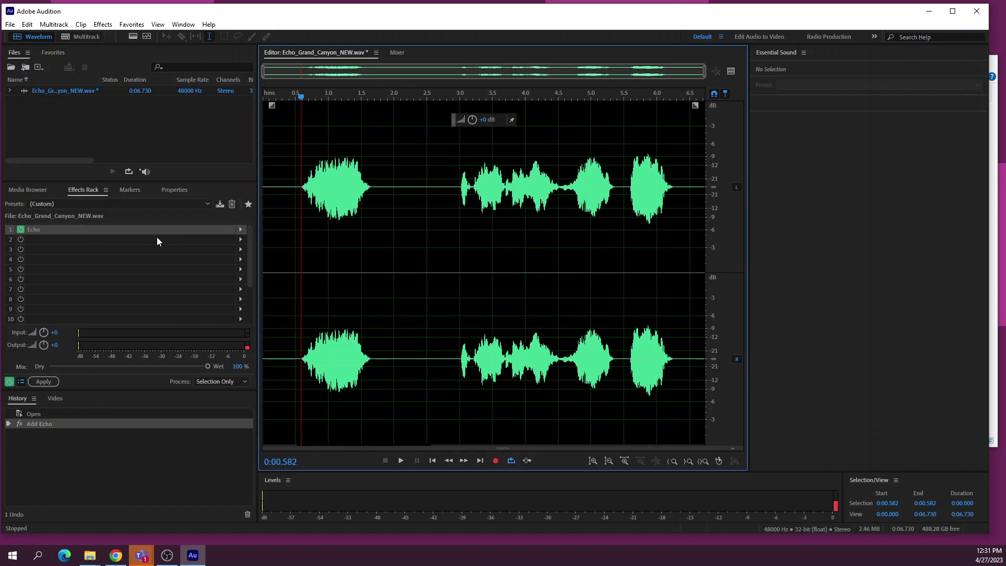
click(121, 239)
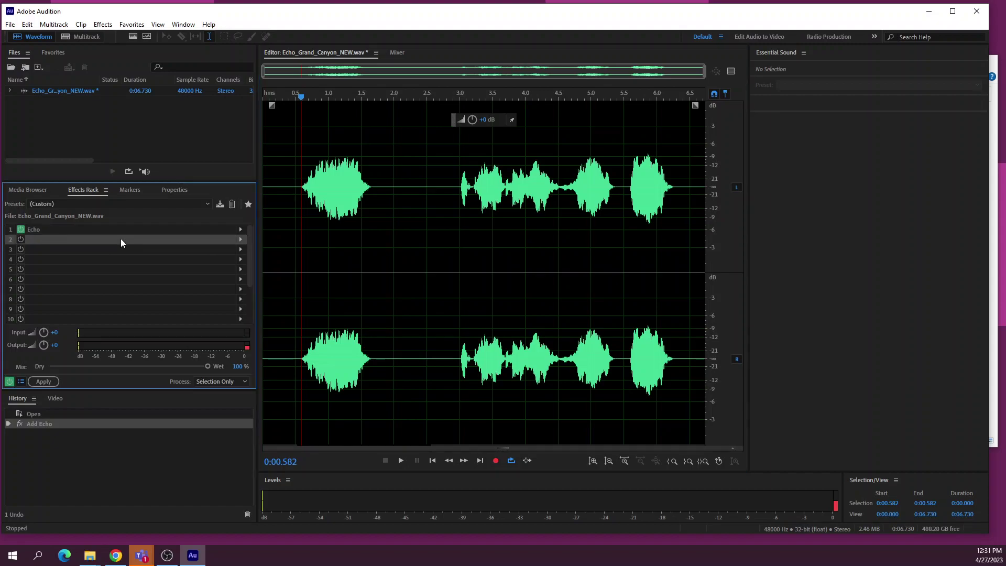
click(241, 240)
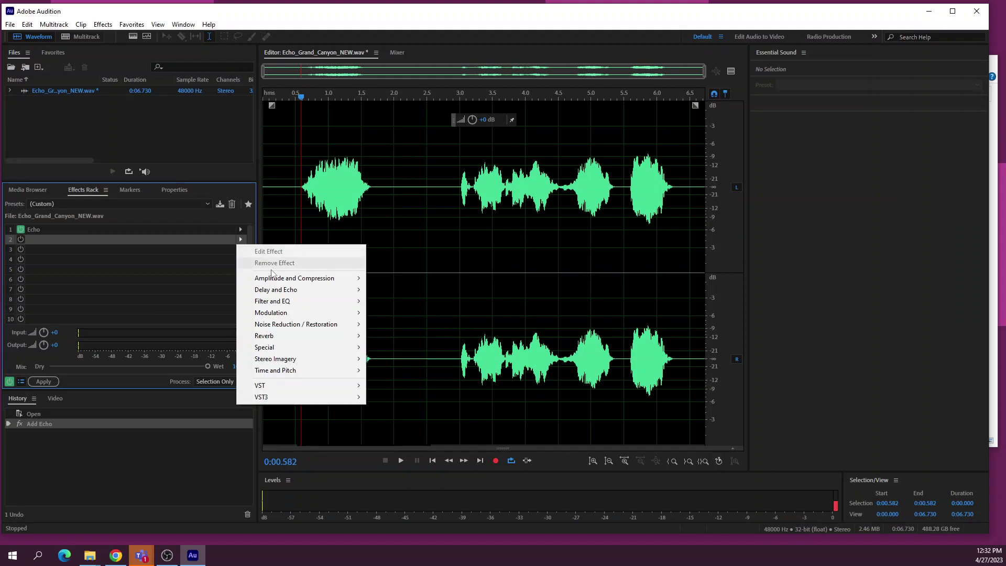
mouse_move(292, 338)
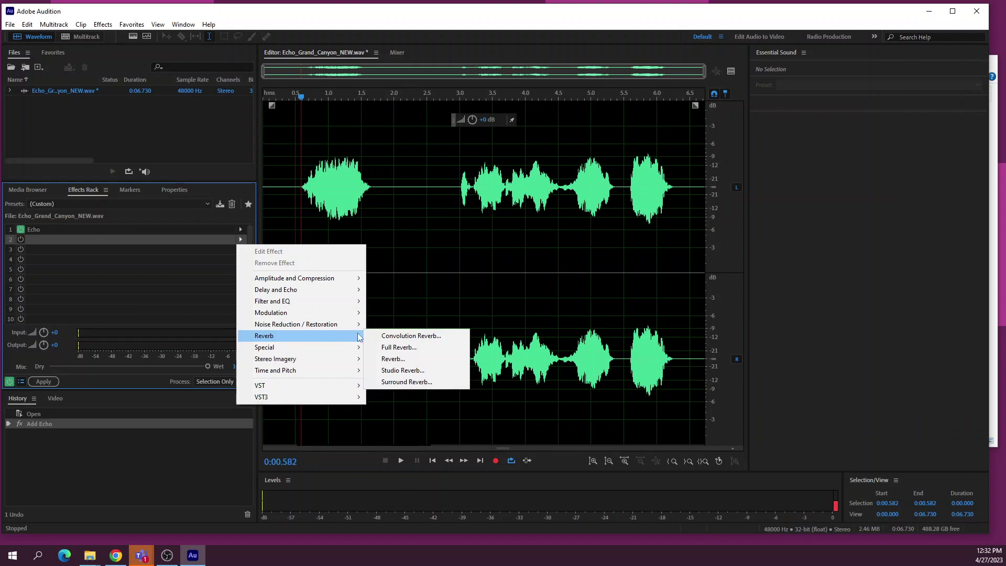
click(394, 360)
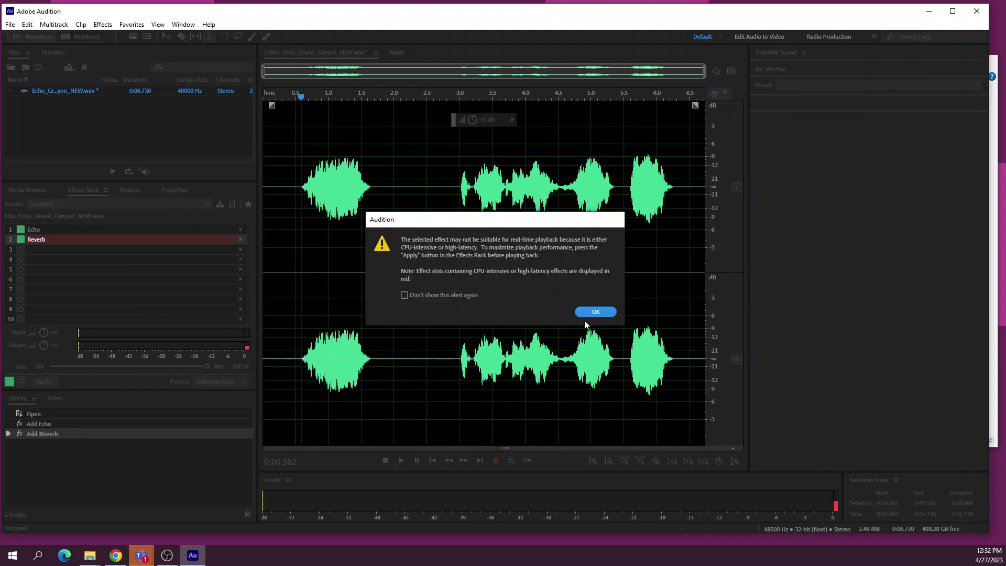
click(591, 311)
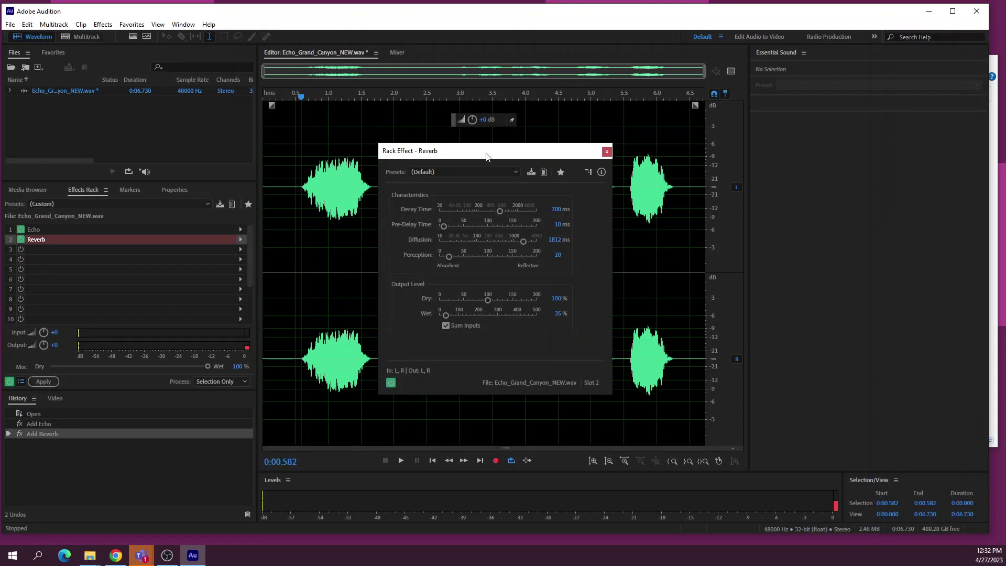
Step: Look through the Reverb effect's settings and presets, keep the (Default) preset, and close the settings
drag(486, 155, 466, 115)
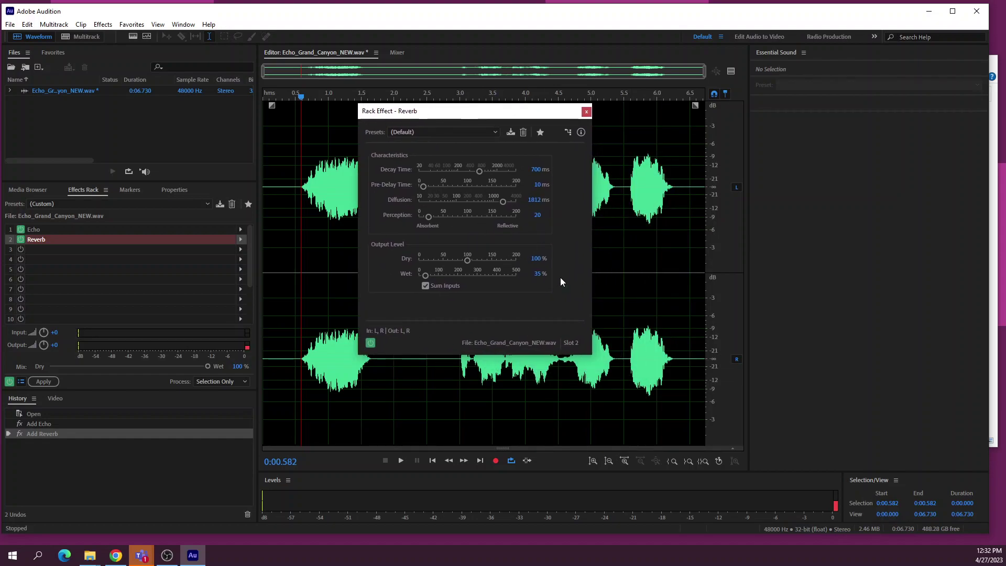
click(457, 131)
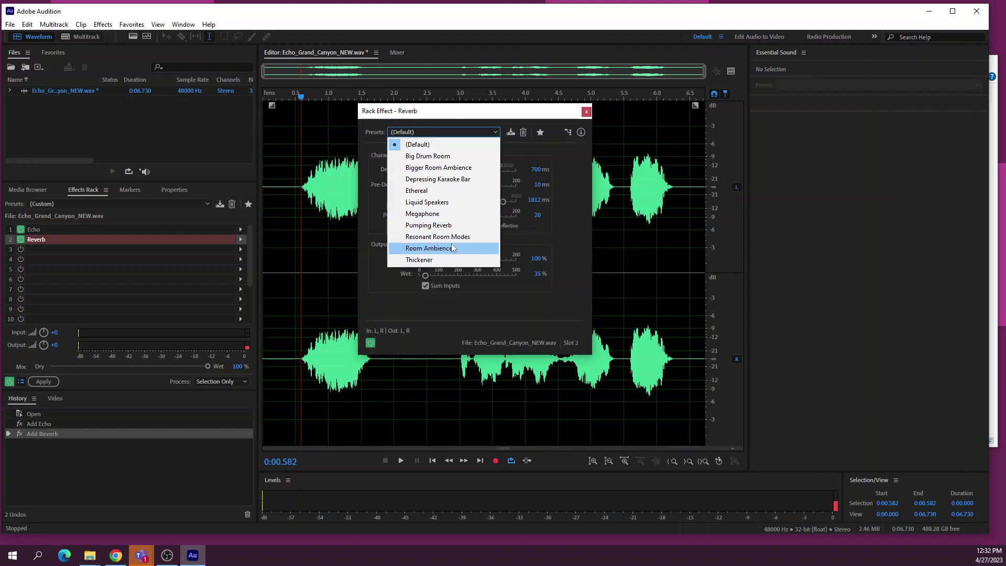
click(483, 95)
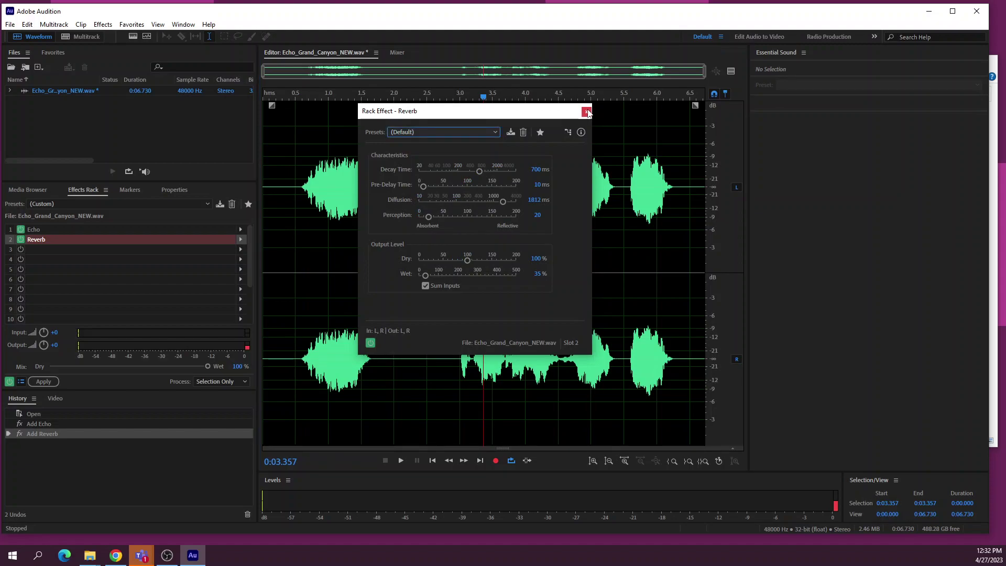
click(586, 111)
Step: Replace the Reverb in the second slot with Full Reverb, accept the performance alert, and choose the Great Hall preset
click(241, 238)
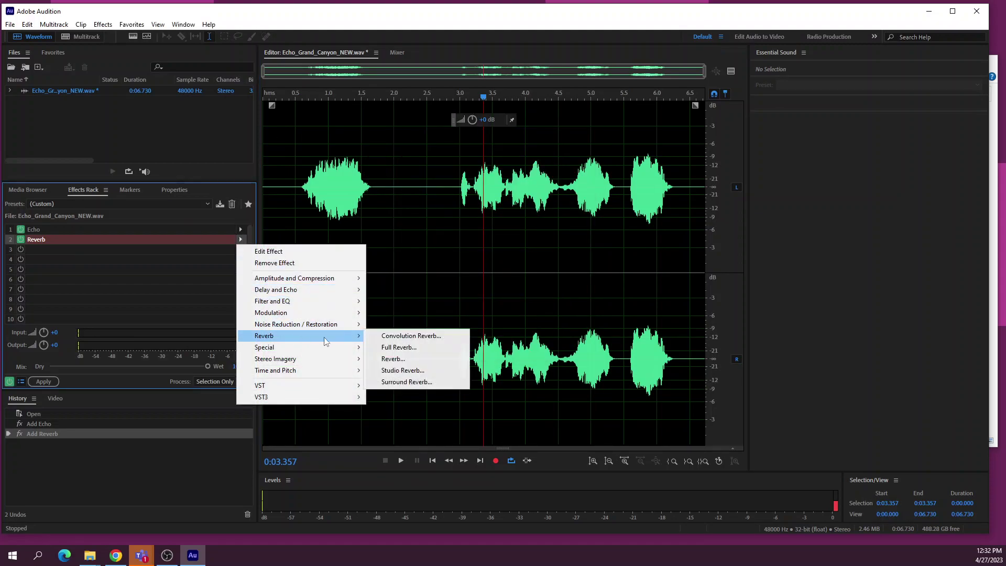
click(401, 347)
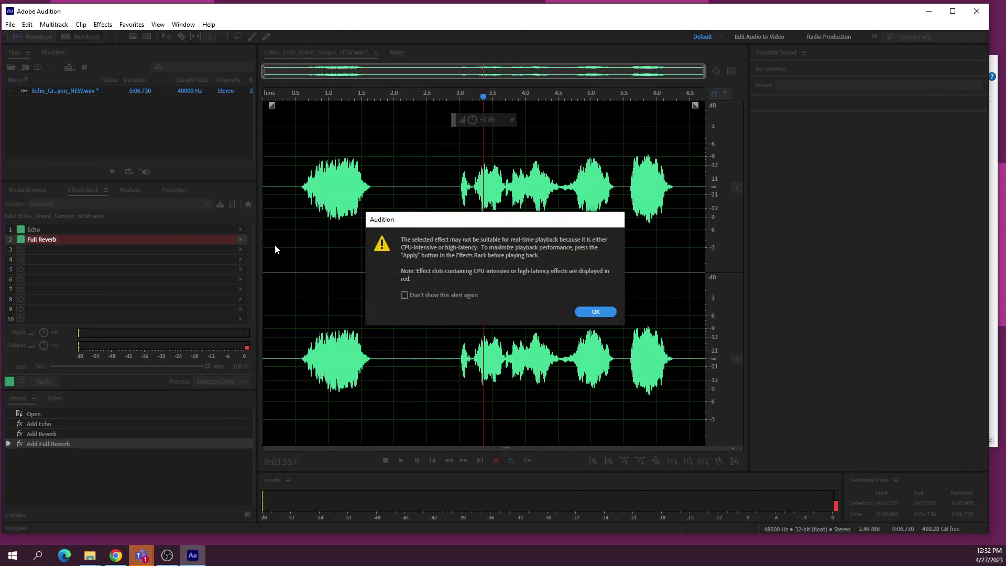
click(599, 311)
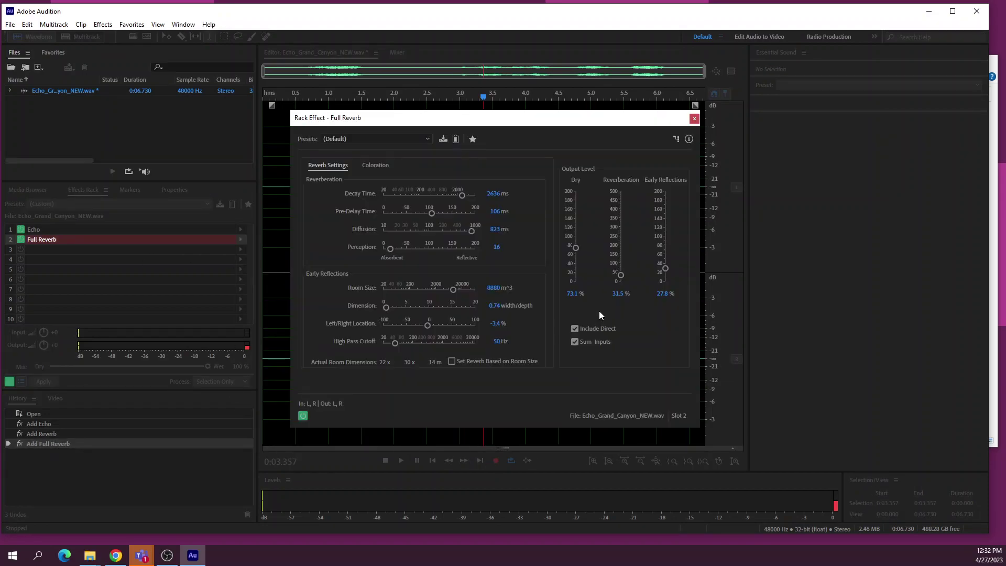
click(398, 140)
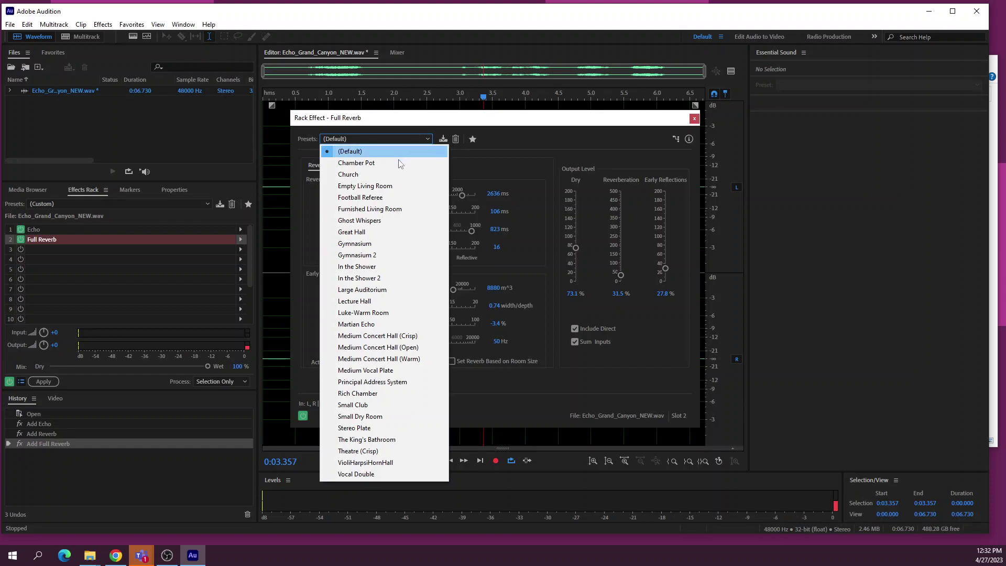
click(391, 231)
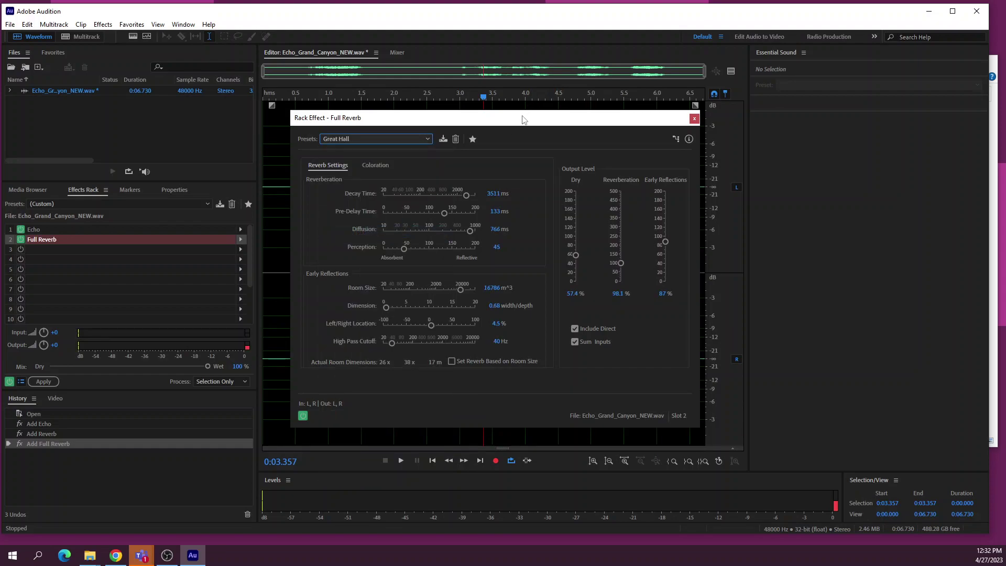
Step: Move the Full Reverb settings clear of the waveform and play the first sound to check the Great Hall preset
drag(522, 118, 749, 96)
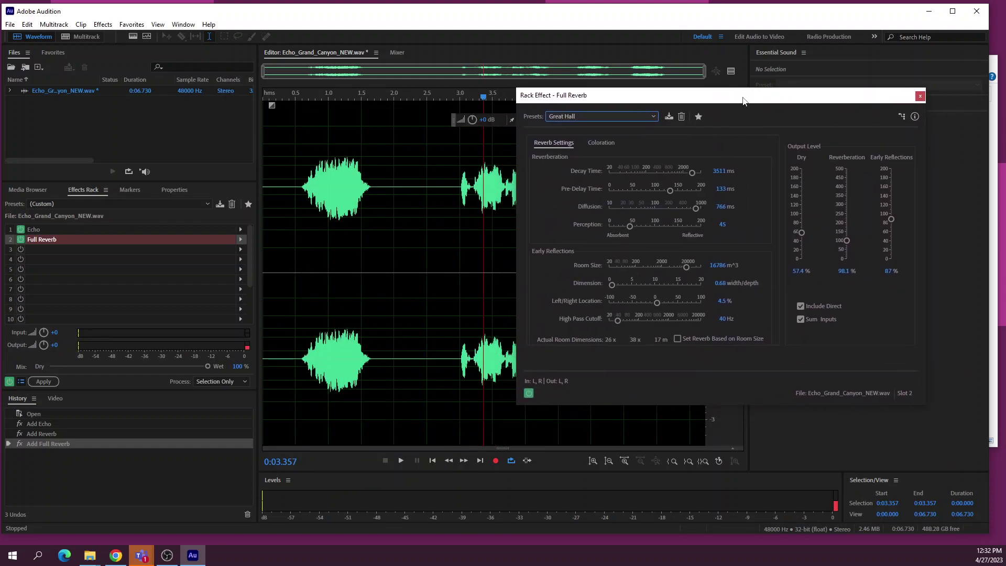
click(303, 398)
key(space)
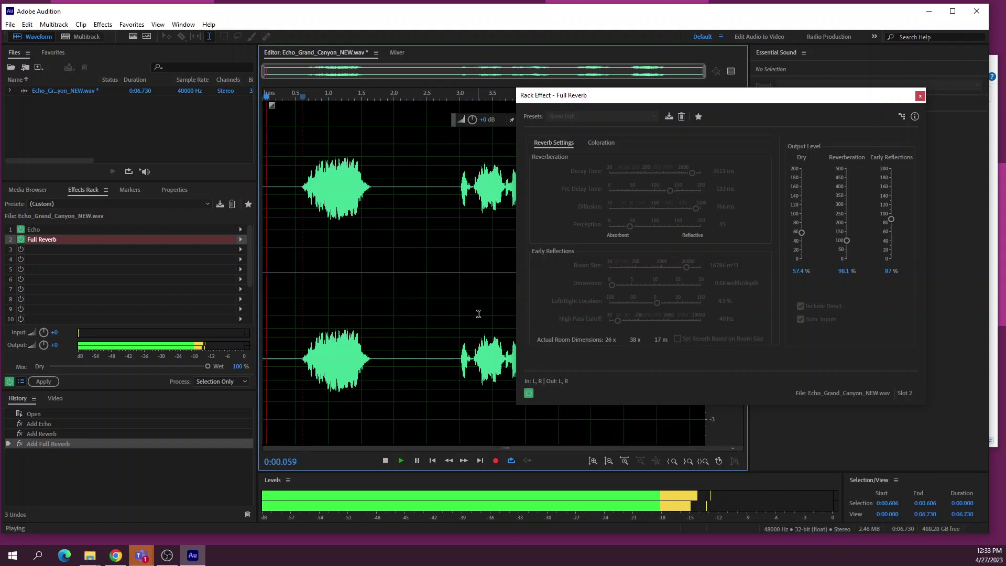
key(space)
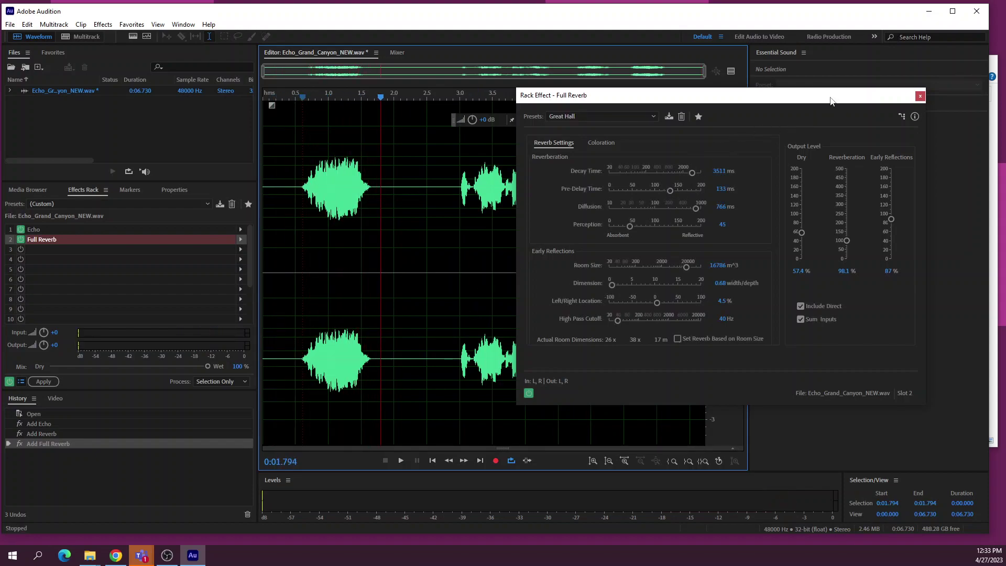
Step: Look through the Full Reverb presets and settings, keep the Great Hall preset, and close the settings
click(651, 117)
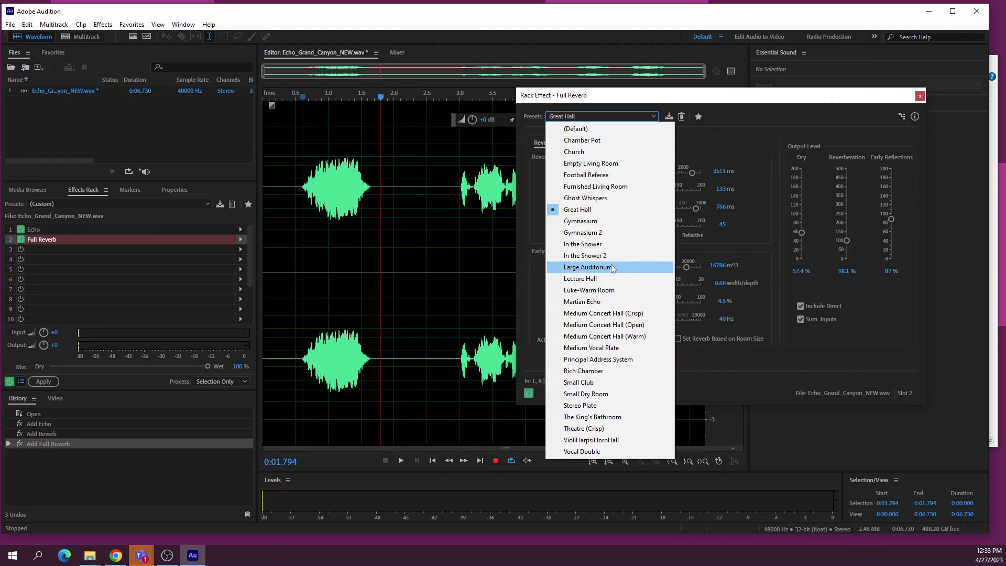
click(758, 117)
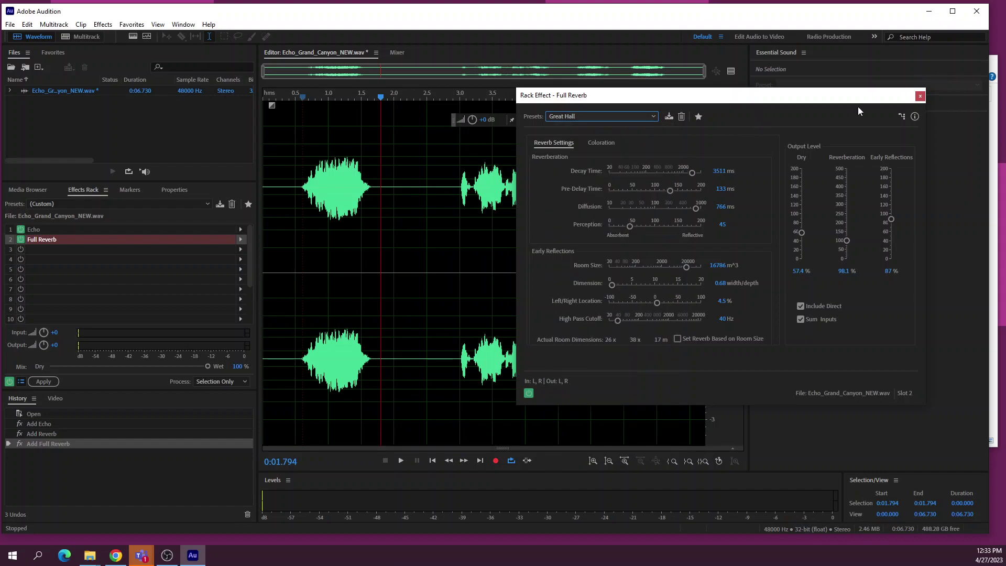
drag(820, 97, 667, 74)
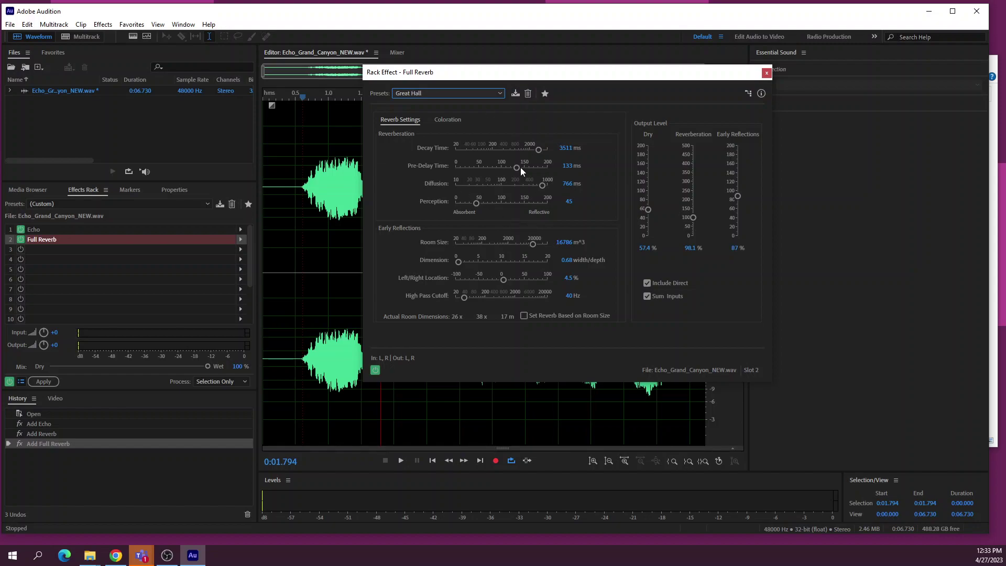
click(767, 74)
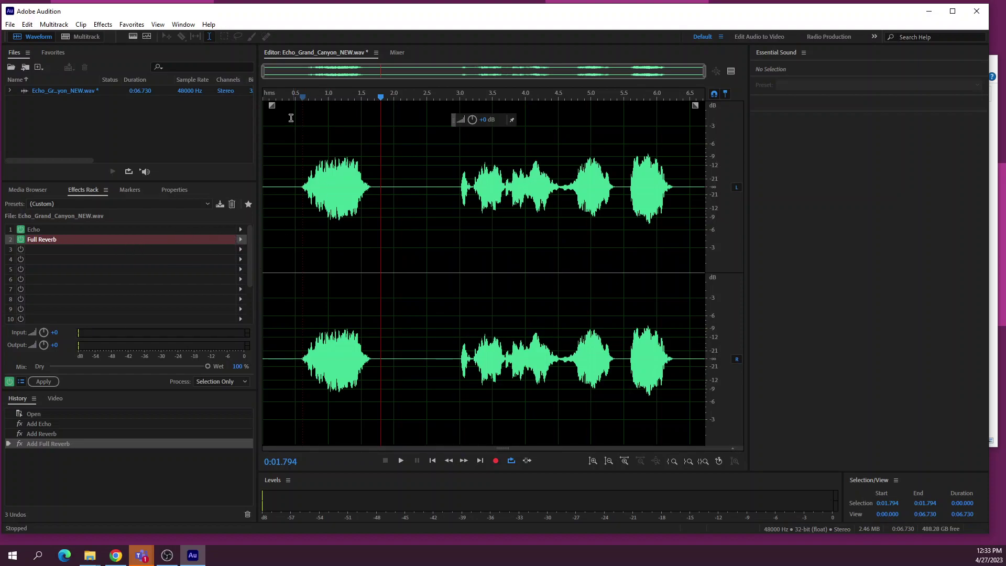
Step: Fade in the clip across its first sound, fade out its last sound, and play the clip from the start
drag(272, 107, 357, 116)
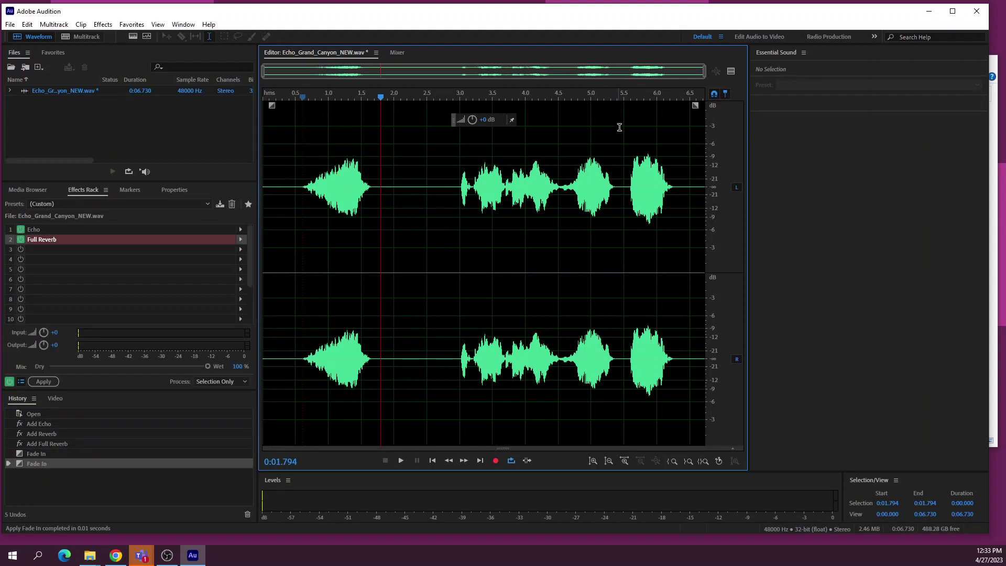
drag(694, 106, 629, 107)
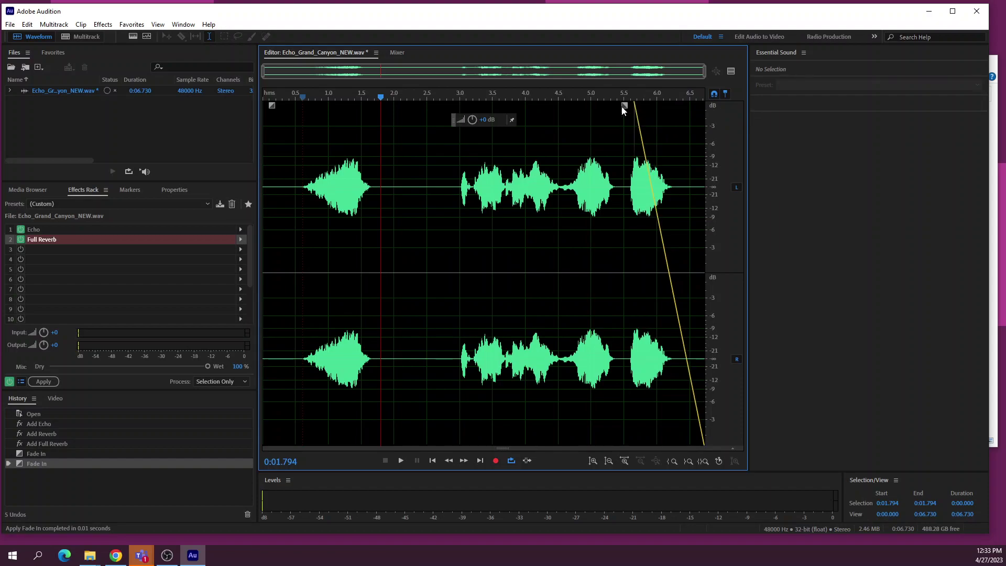
click(283, 105)
click(269, 104)
key(space)
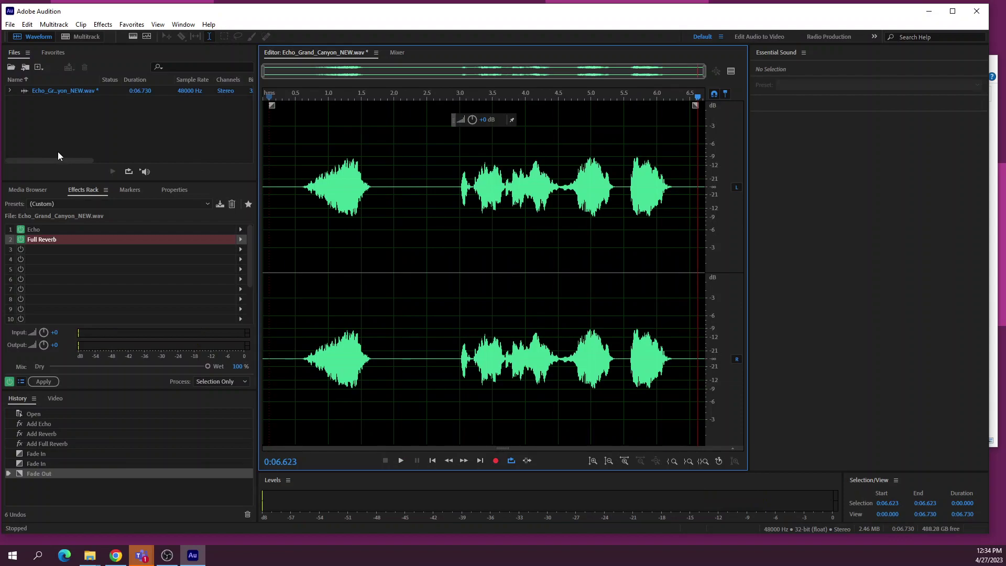
Step: Bring Heb_Robot_01NEW from the Practice Audio files - Copy folder in File Explorer into Audition and open it in the editor
click(90, 555)
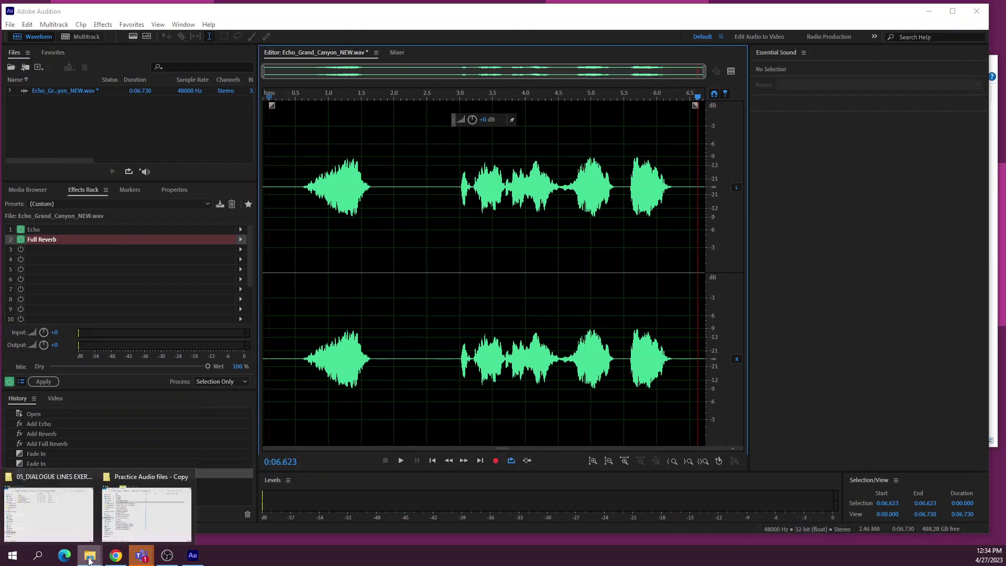
click(127, 534)
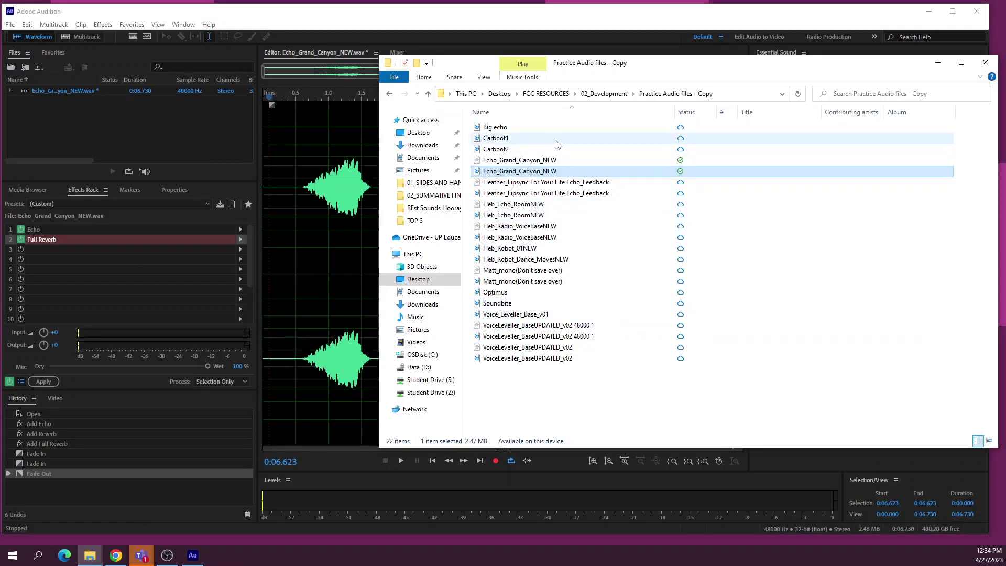
click(560, 195)
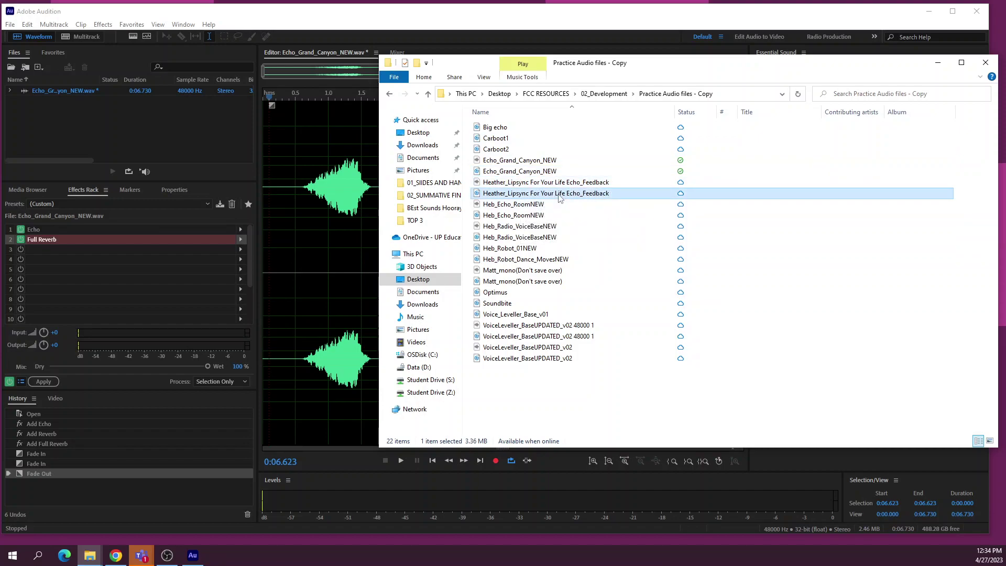
click(510, 250)
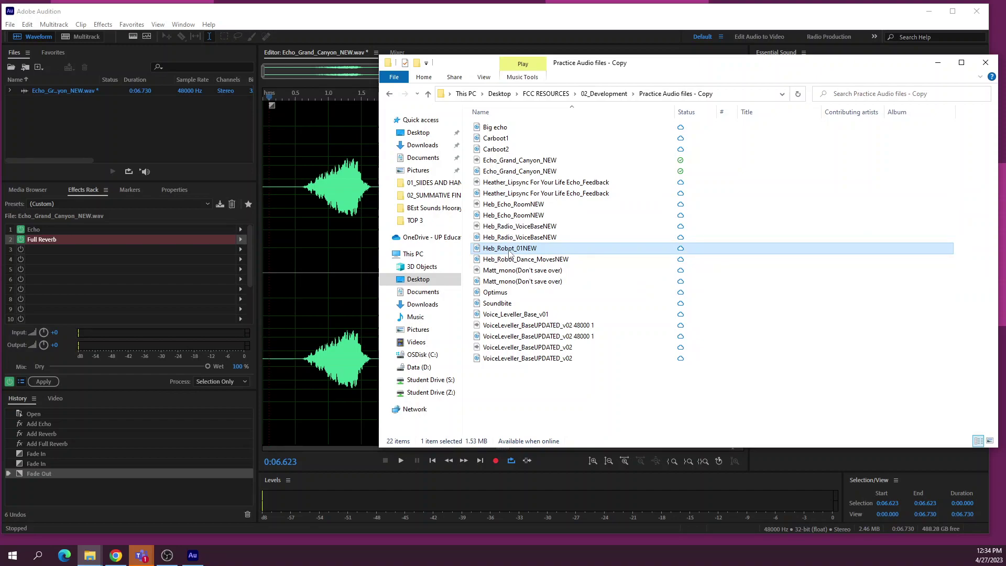
drag(509, 253, 324, 152)
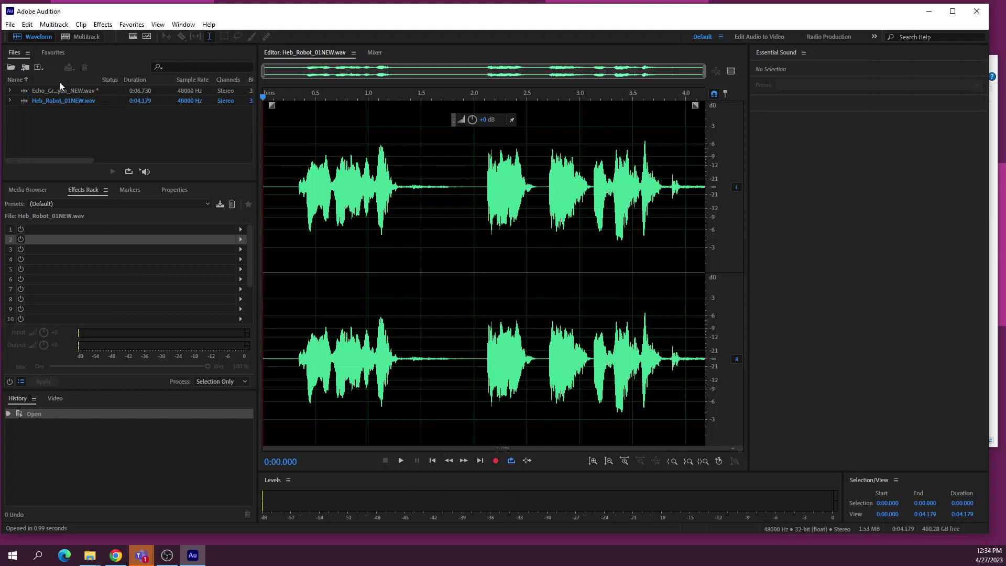
Step: Switch to Echo_Grand_Canyon_NEW and back to Heb_Robot_01NEW, then play the robot recording from just before its first sound
double_click(58, 92)
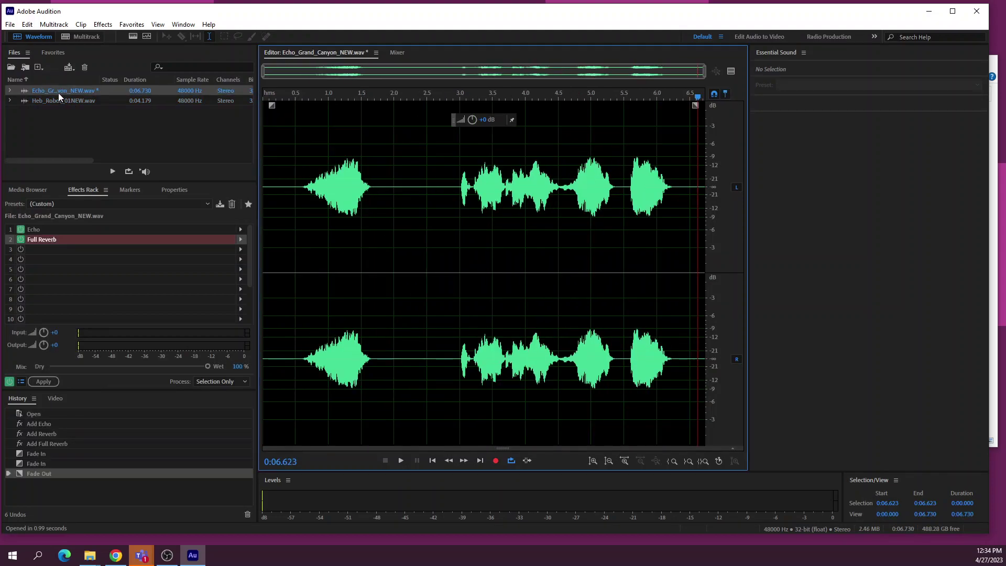
double_click(57, 100)
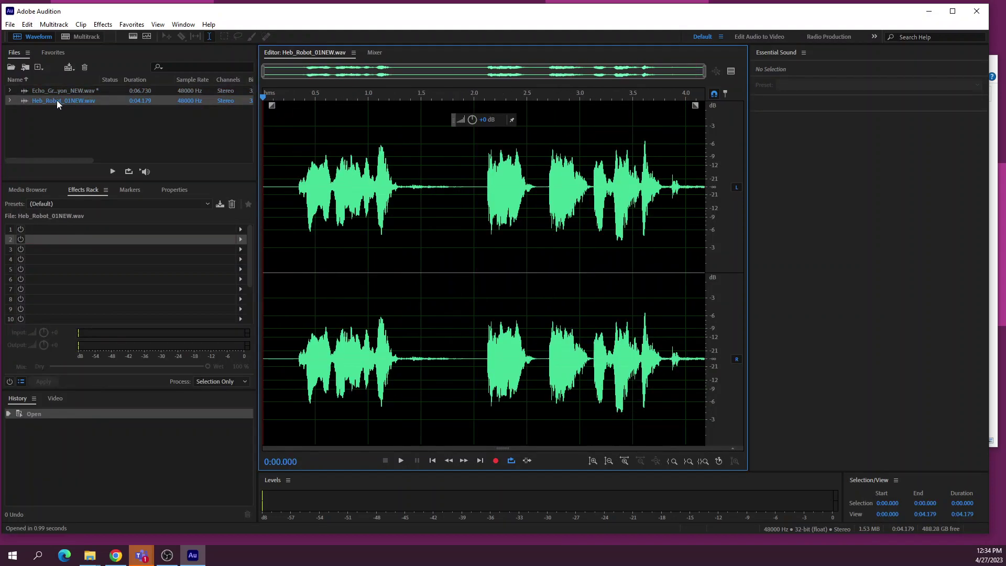
click(287, 341)
key(space)
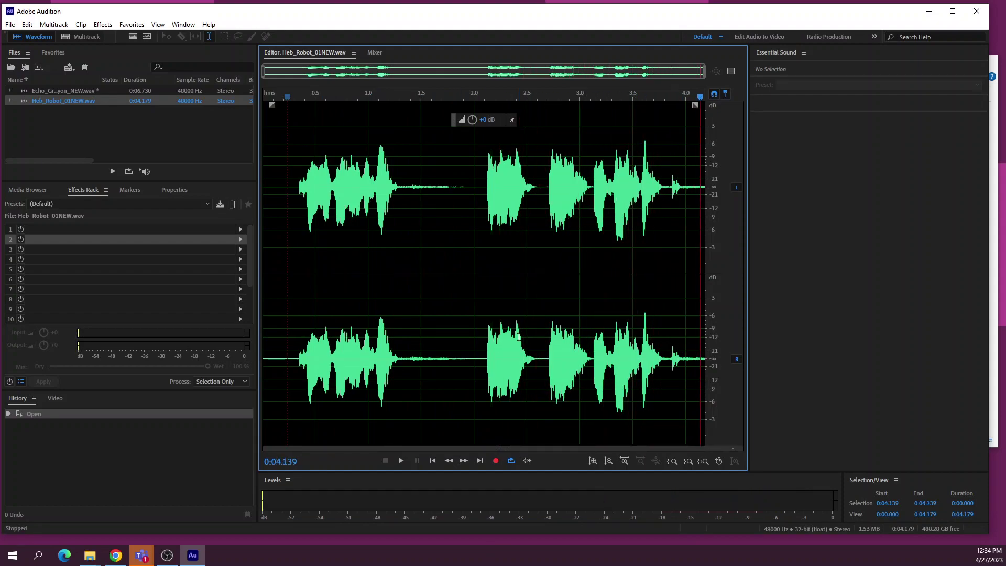
Step: Return the playhead to just before the first sound and add the Distortion effect to the first slot of the Effects Rack
click(287, 97)
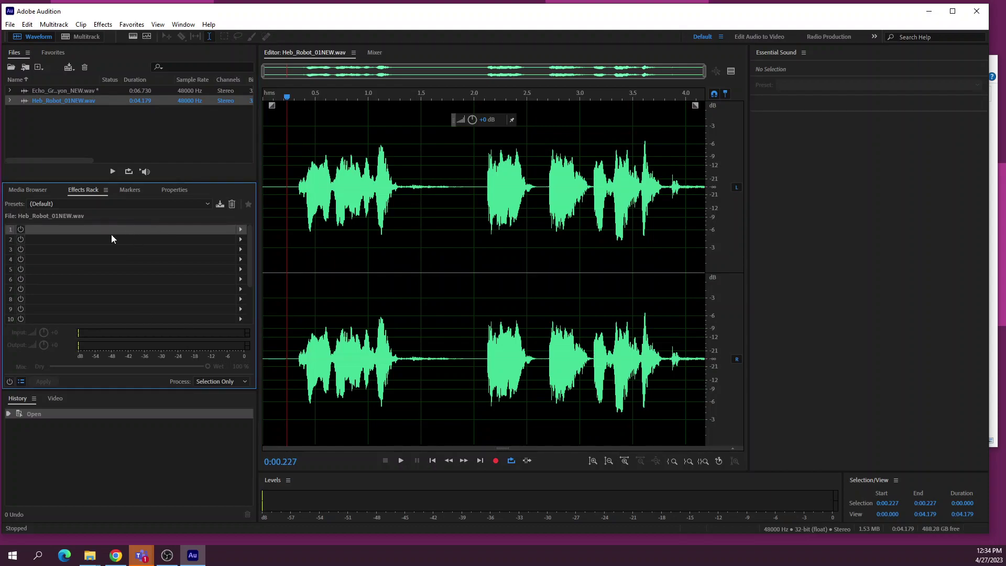
click(240, 230)
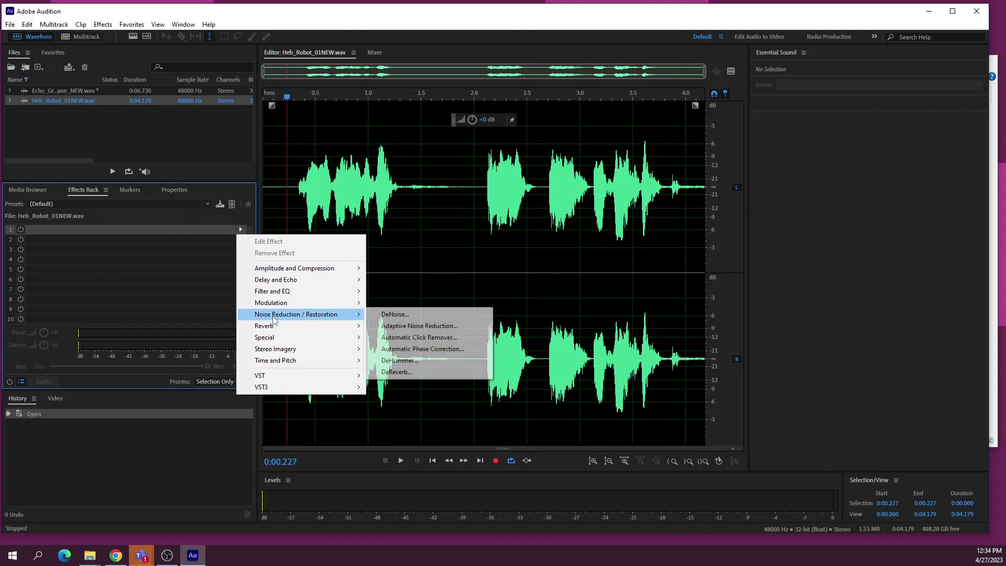
mouse_move(272, 327)
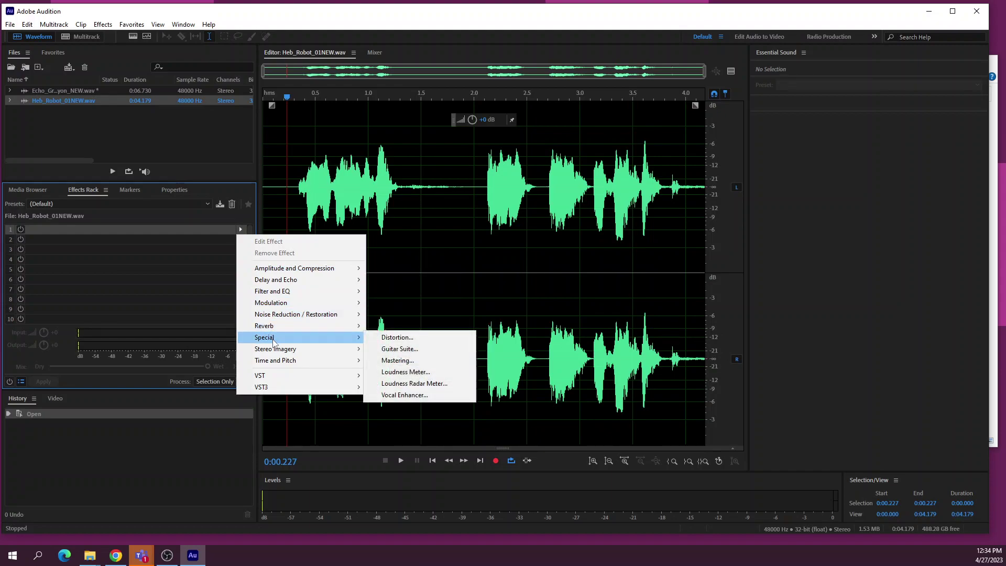
click(404, 340)
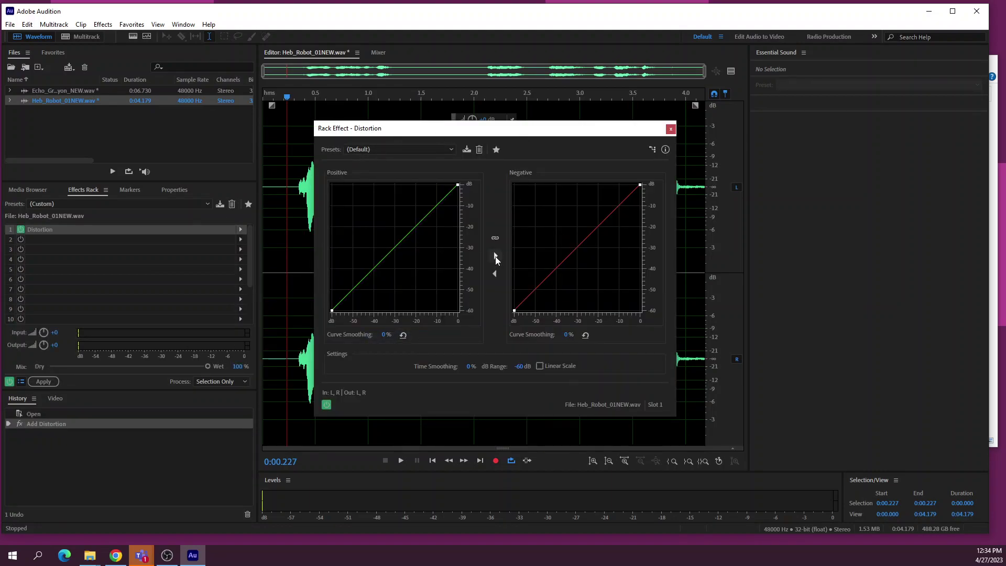
Step: Try the GreenRoom-Angus preset on the Distortion effect and play the opening of the robot recording to check the sound
click(452, 149)
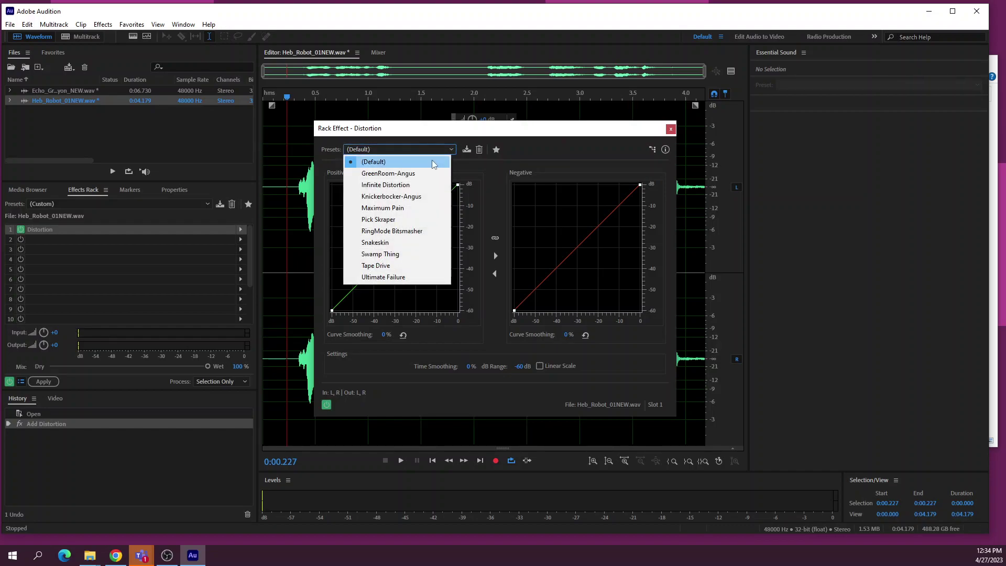
click(413, 174)
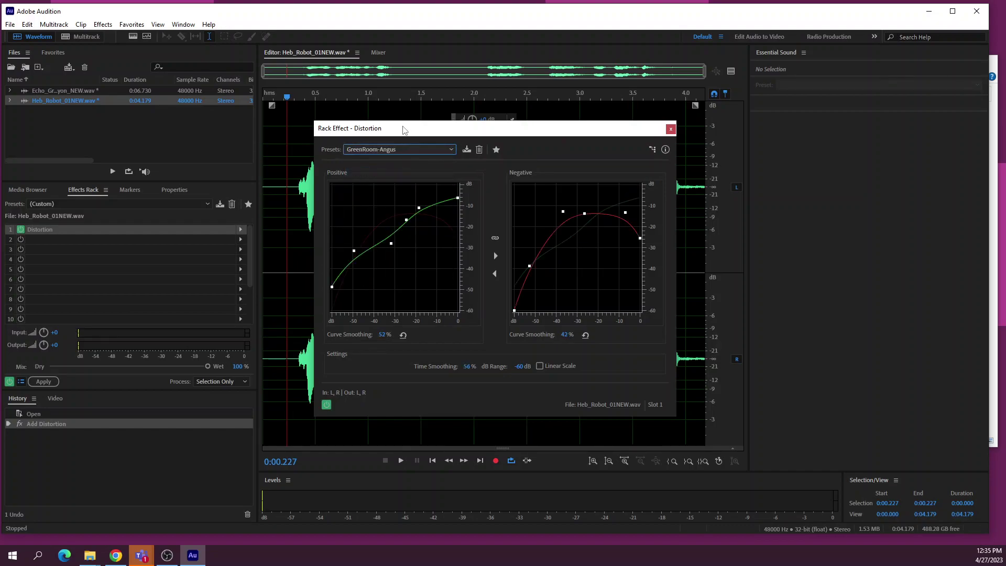
drag(403, 130, 577, 125)
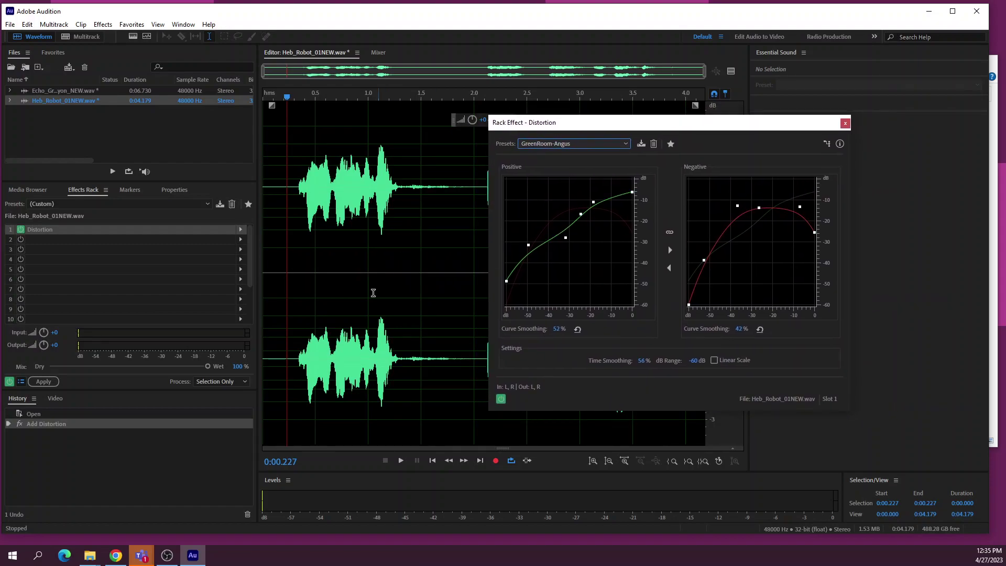
click(297, 357)
key(space)
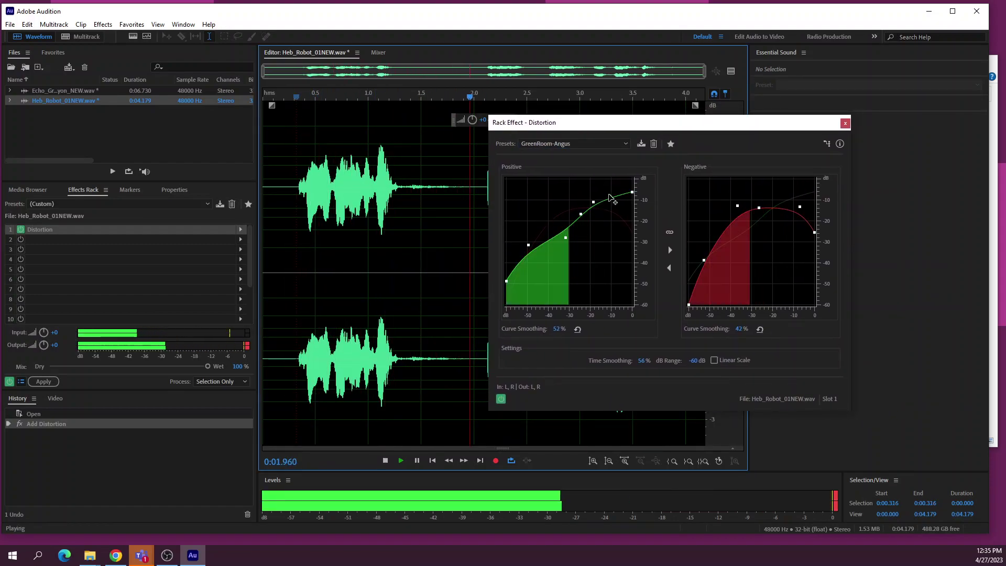
key(space)
Step: Switch the Distortion effect to the Infinite Distortion preset and play the start of the robot recording briefly
click(615, 148)
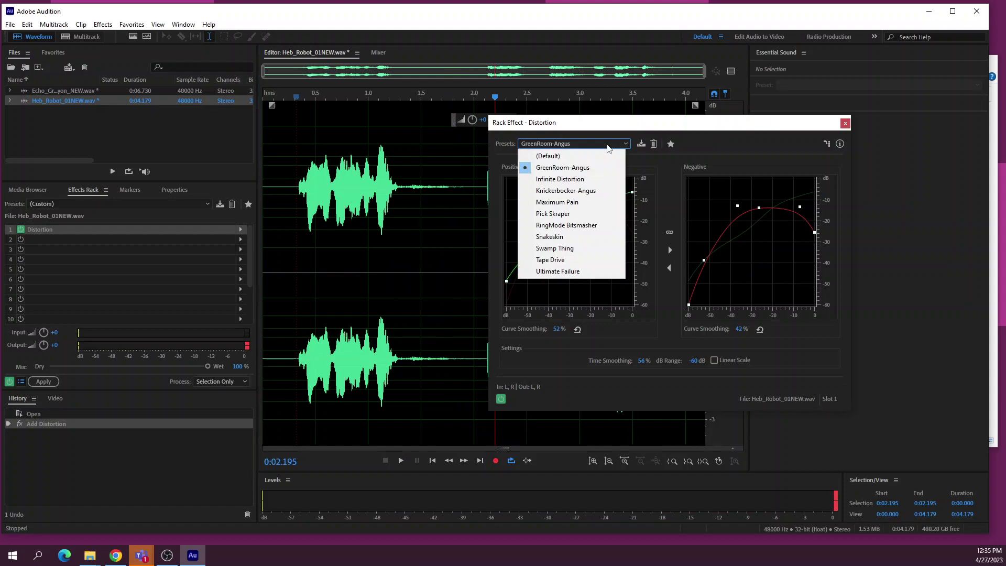
click(591, 179)
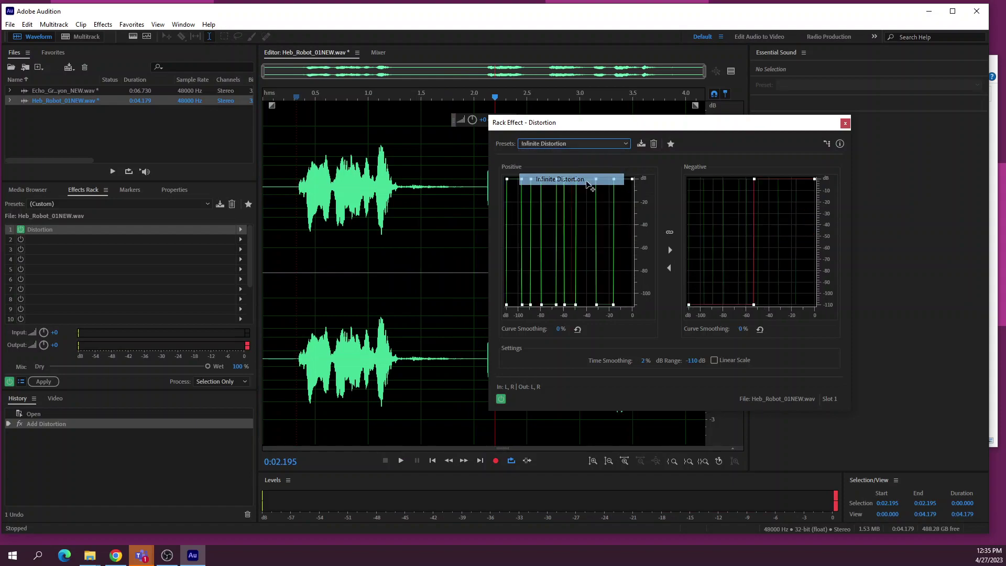
click(287, 388)
key(space)
key(space)
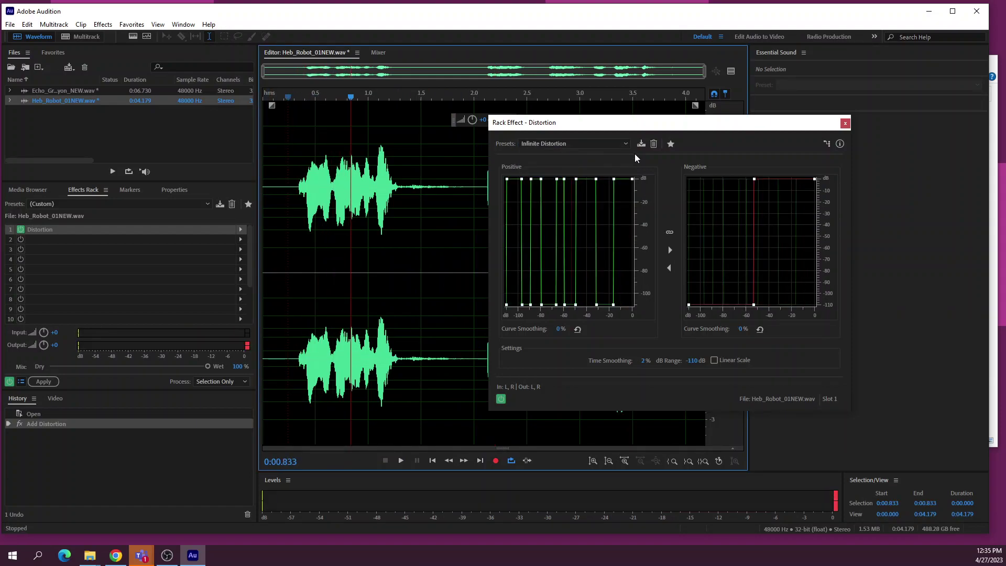
Step: Try the RingMode Bitsmasher preset on the Distortion effect and play the robot recording from just before its first sound
click(626, 144)
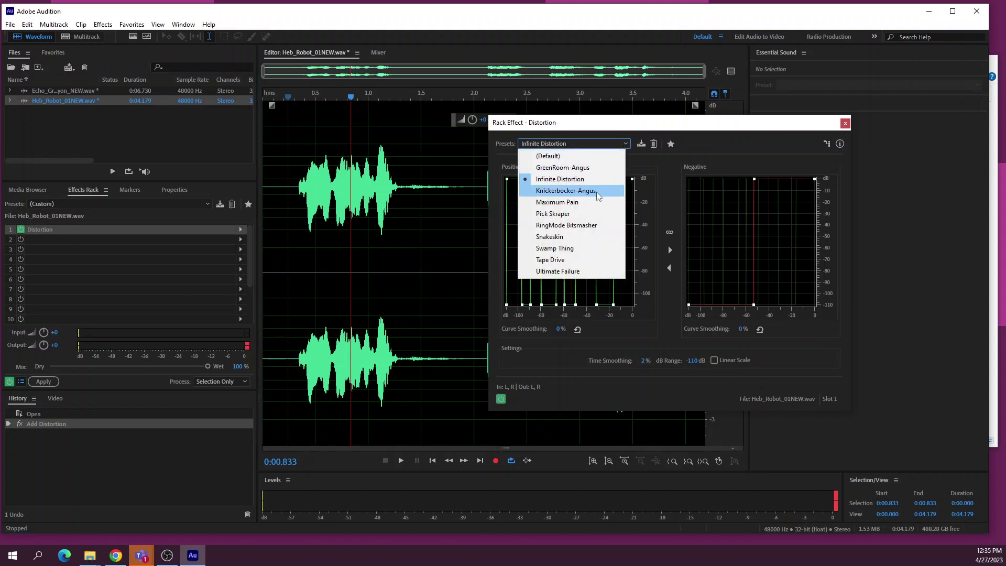
click(591, 225)
click(286, 369)
key(space)
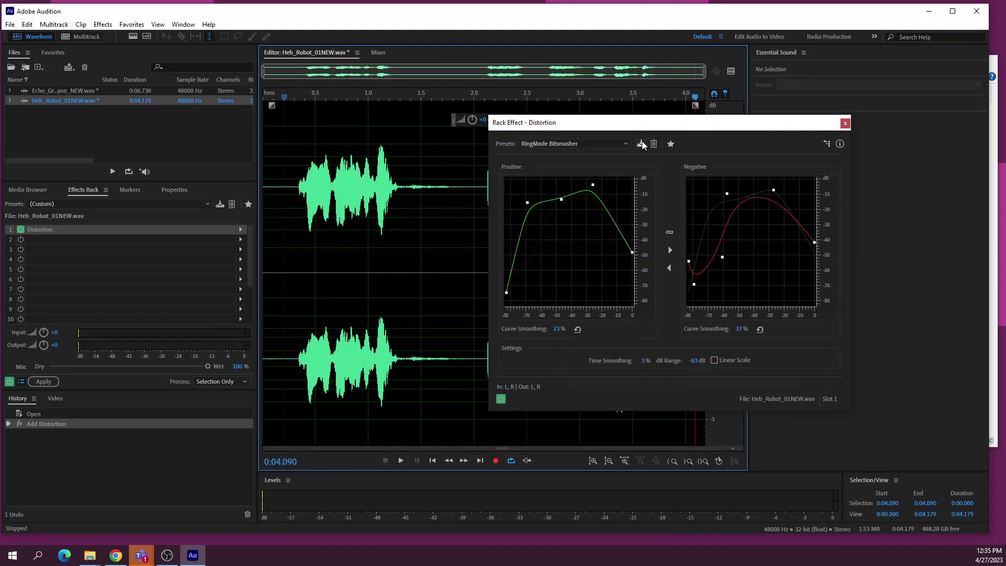
Step: Set the Distortion effect to the Snakeskin preset, play the robot recording from the start of the speech, and close the effect's settings
drag(840, 126, 702, 116)
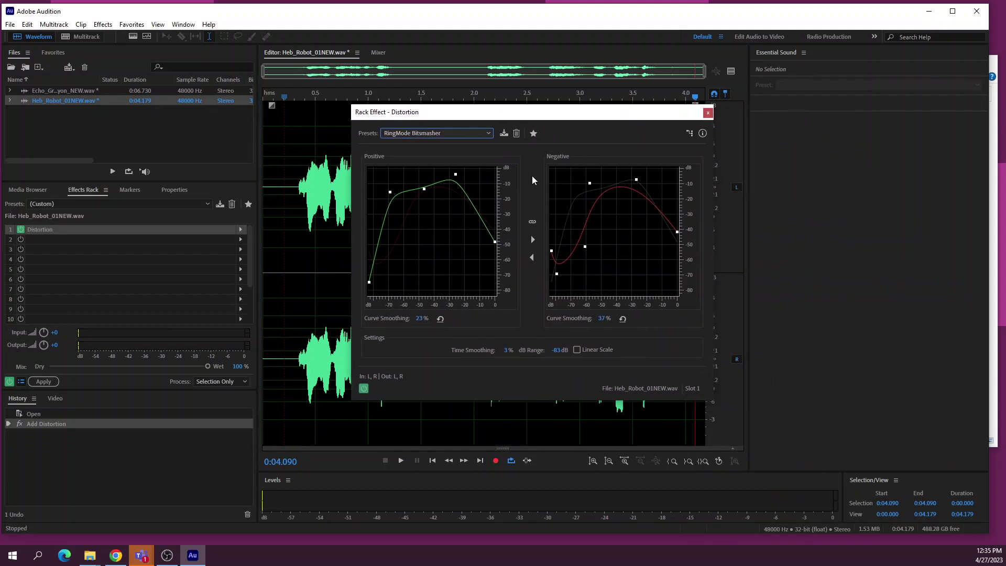
click(488, 134)
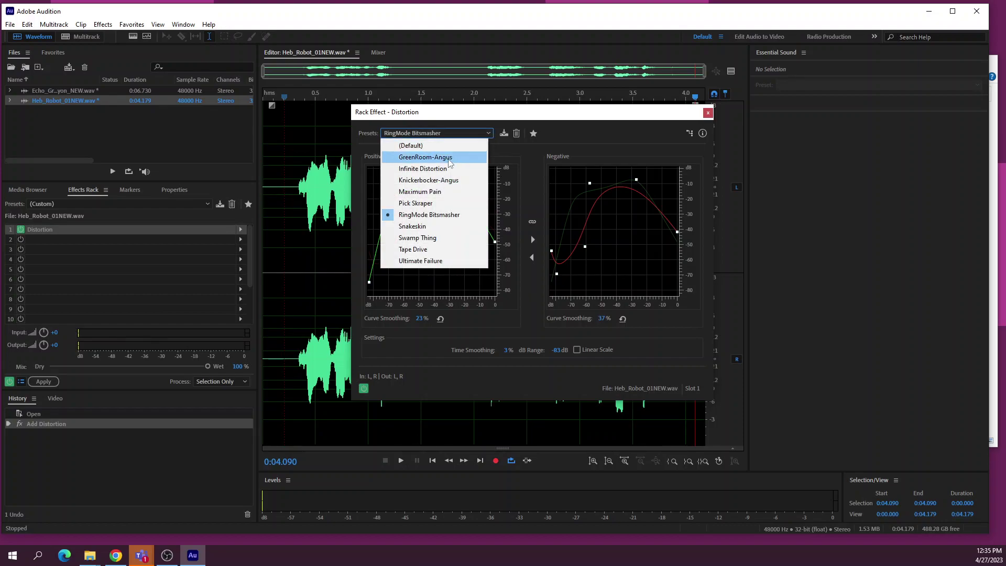
click(412, 226)
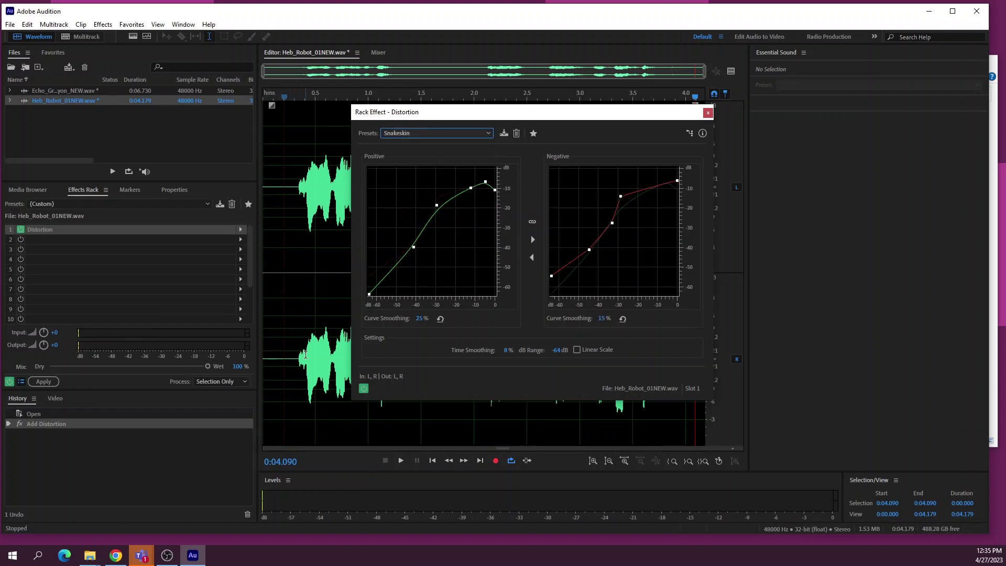
click(305, 324)
key(space)
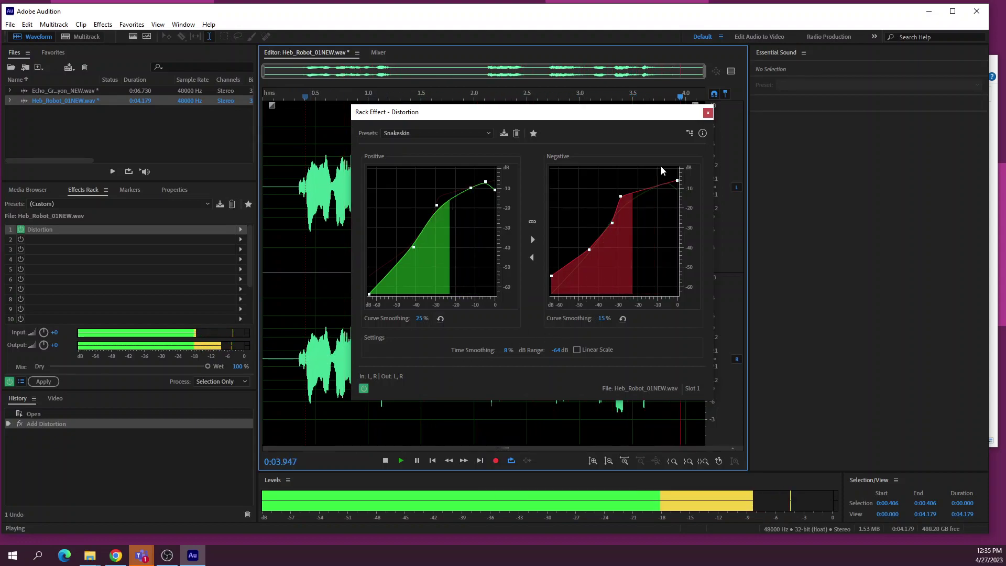
key(space)
click(708, 113)
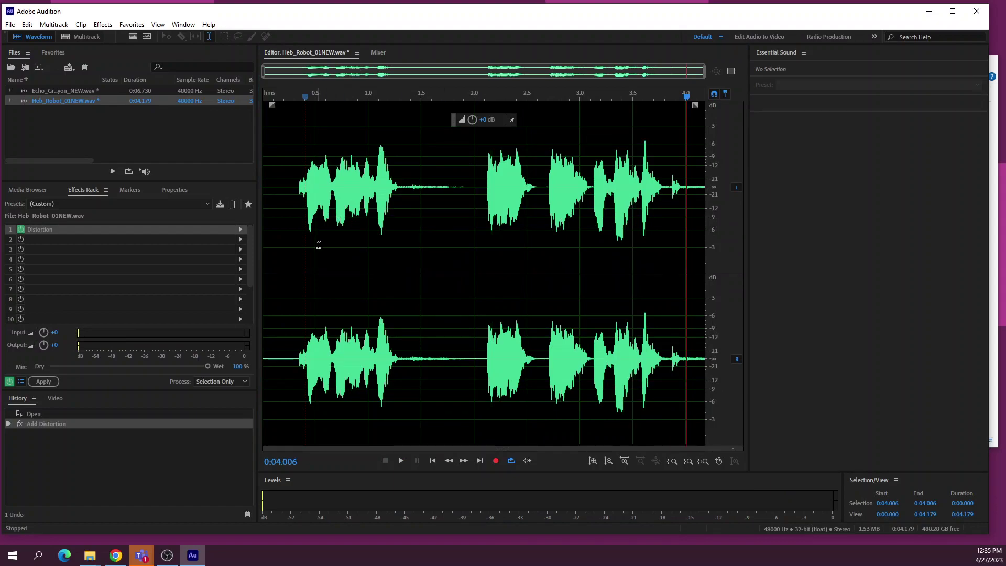
Step: Add the Flanger modulation effect to the second slot of the Effects Rack
click(183, 240)
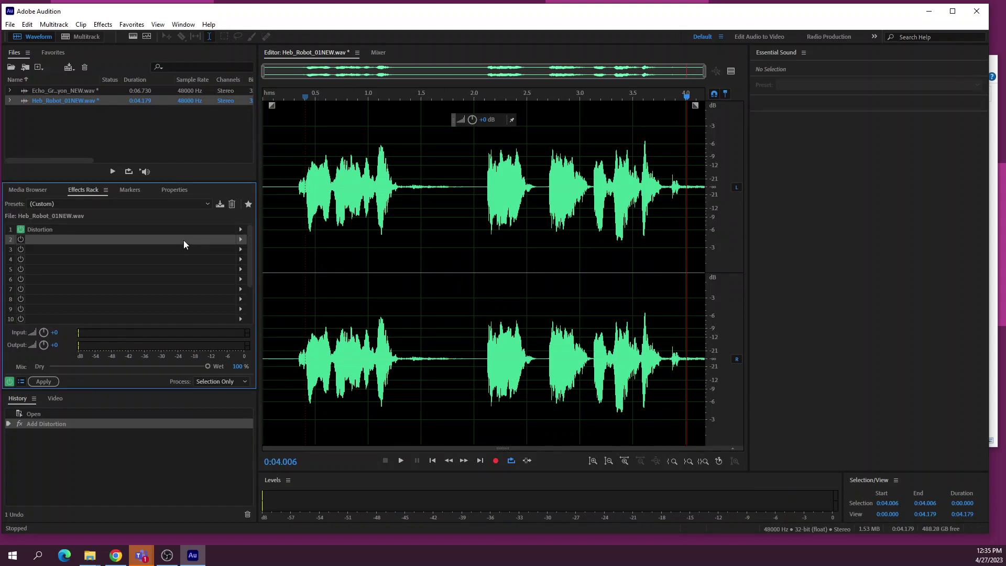
click(240, 239)
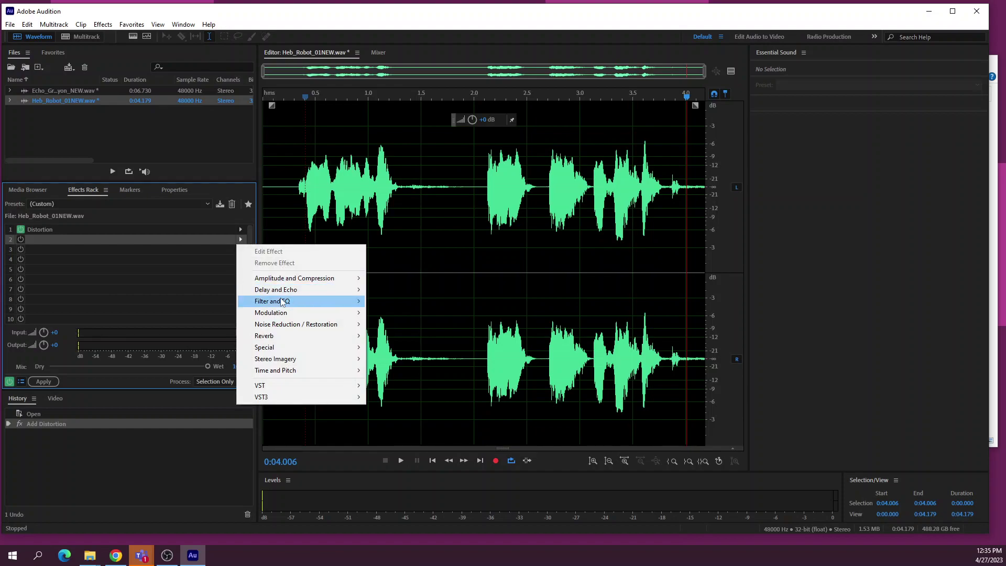
mouse_move(283, 297)
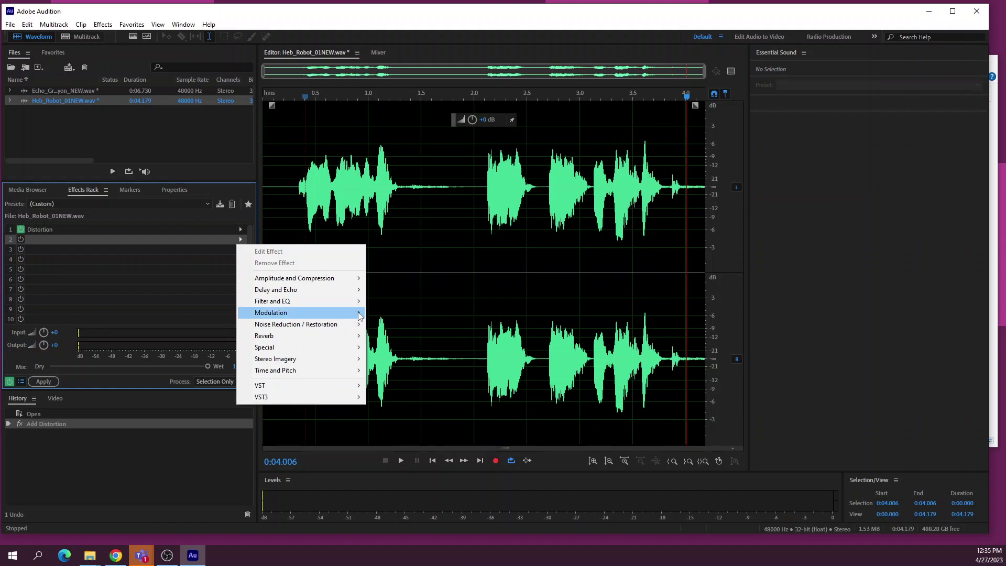
mouse_move(361, 313)
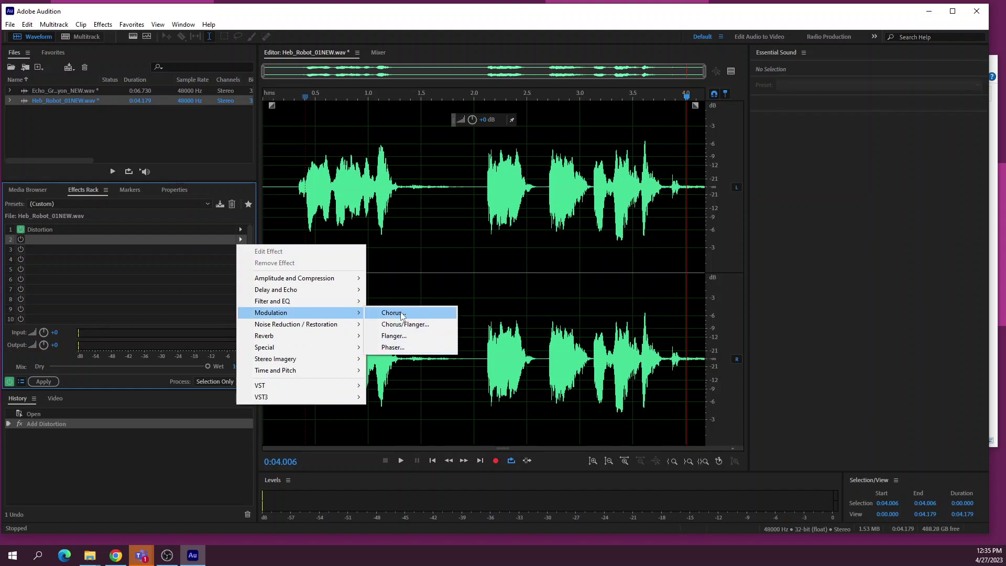
click(403, 337)
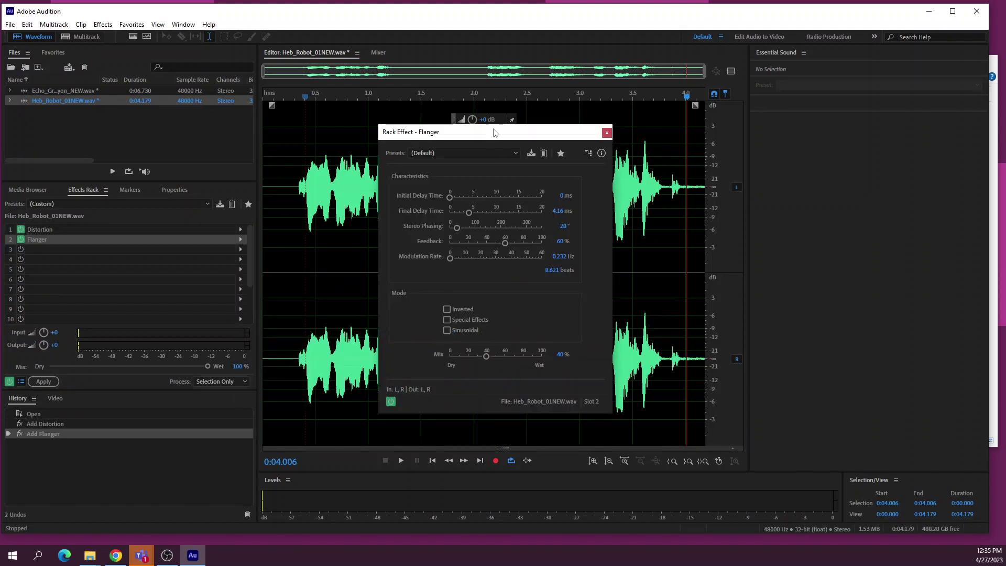
drag(489, 136, 424, 80)
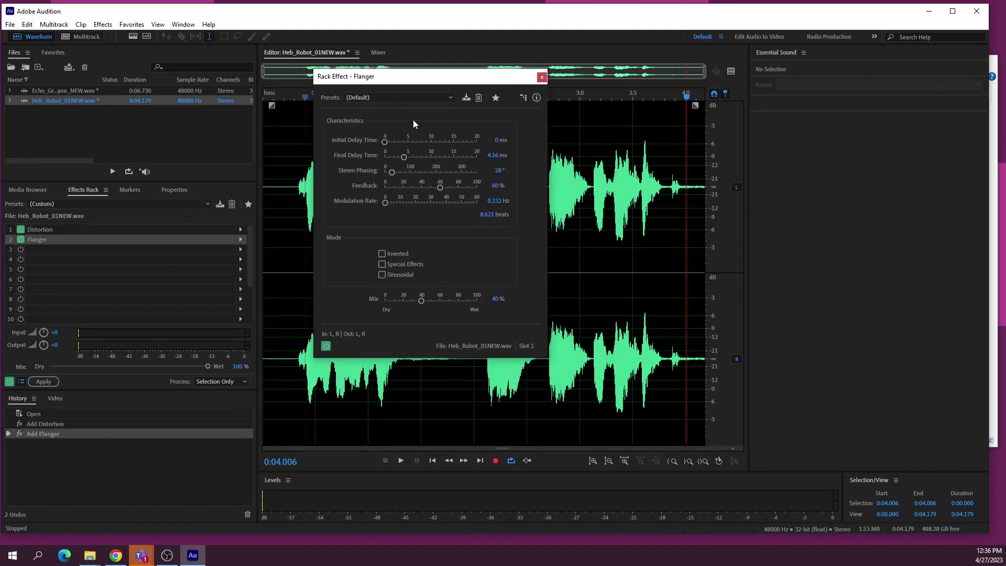
Step: Set the Flanger to the Hell's Chorus preset, close its settings and play the robot recording from just before the first sound
click(441, 97)
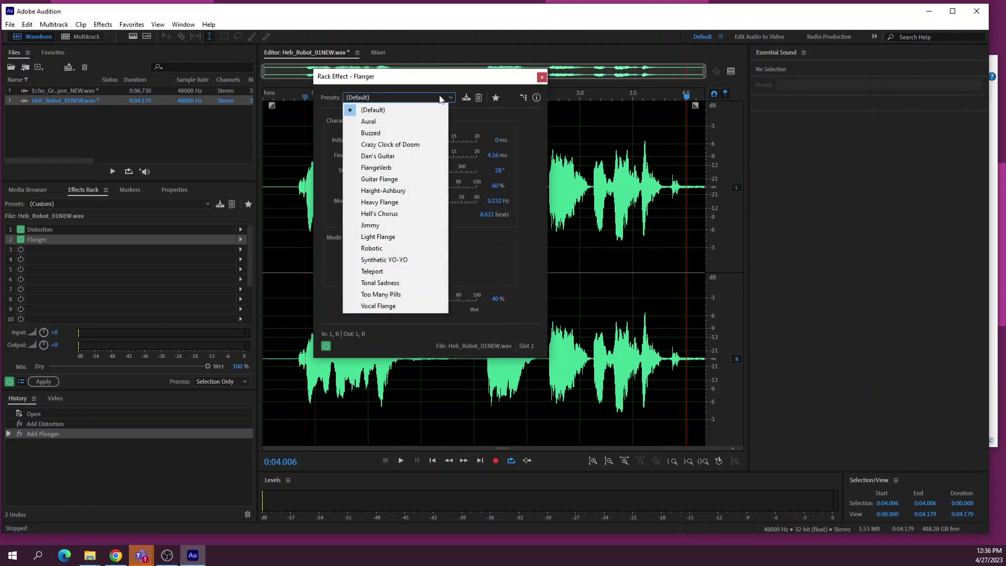
click(379, 214)
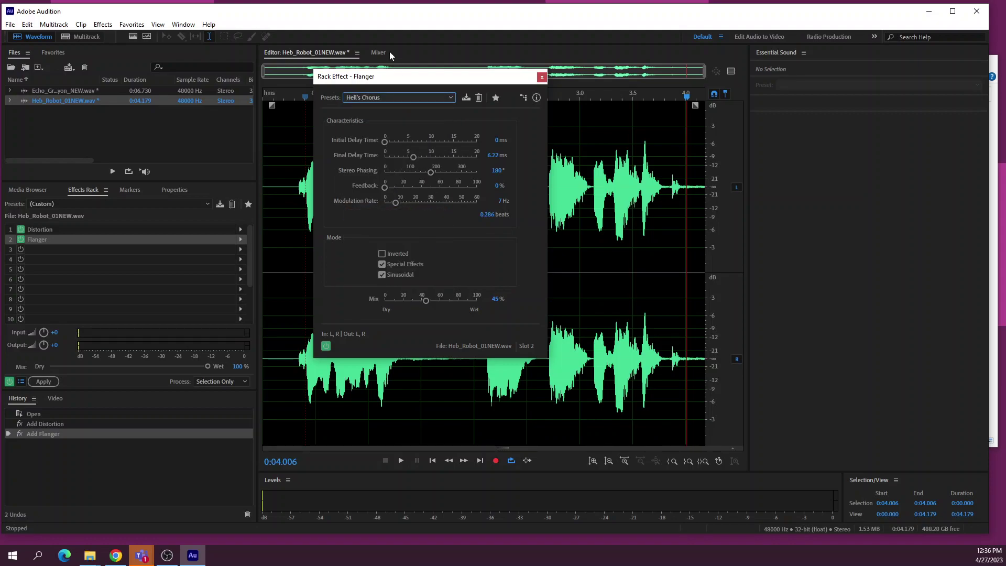
drag(448, 79, 870, 81)
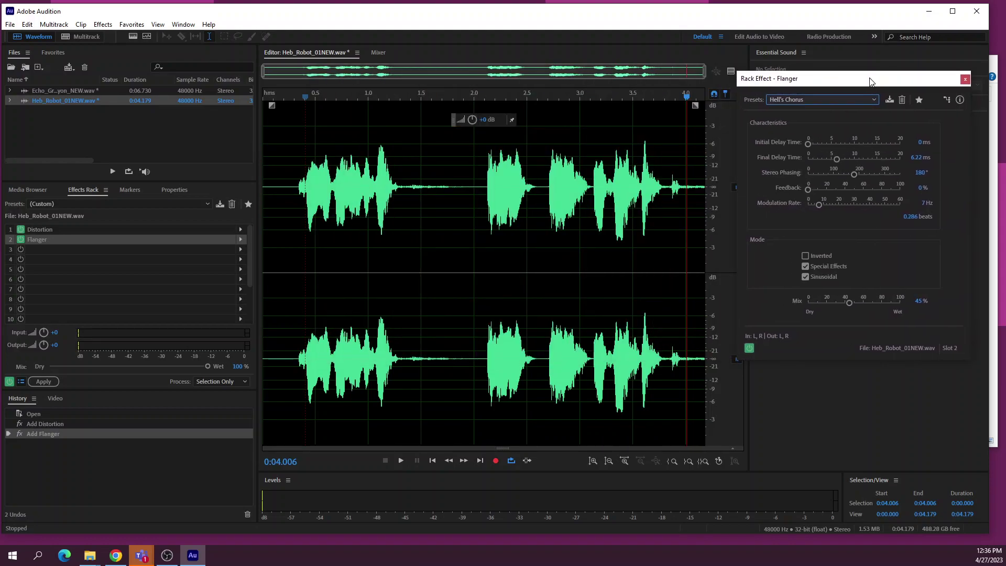
click(964, 79)
click(292, 367)
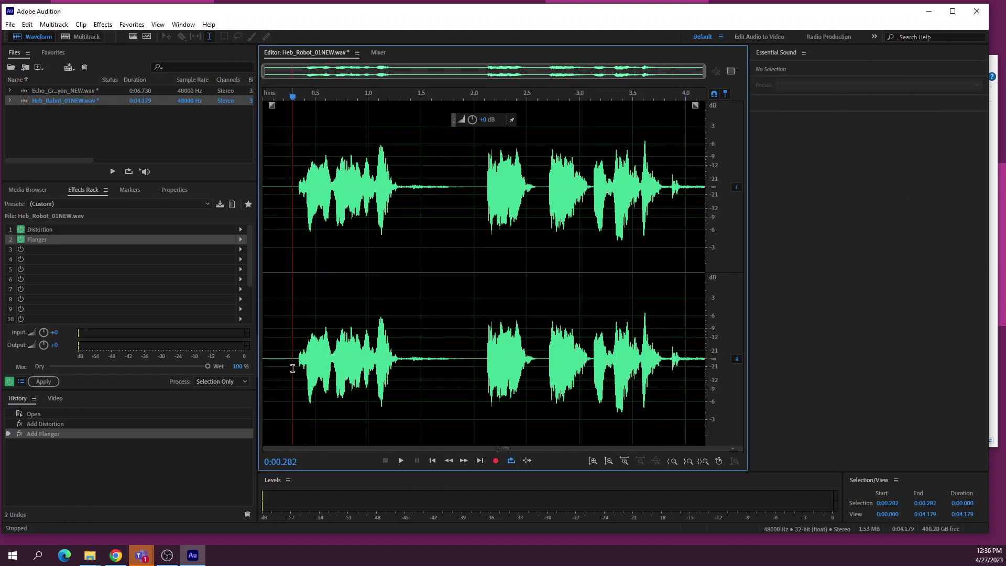
key(space)
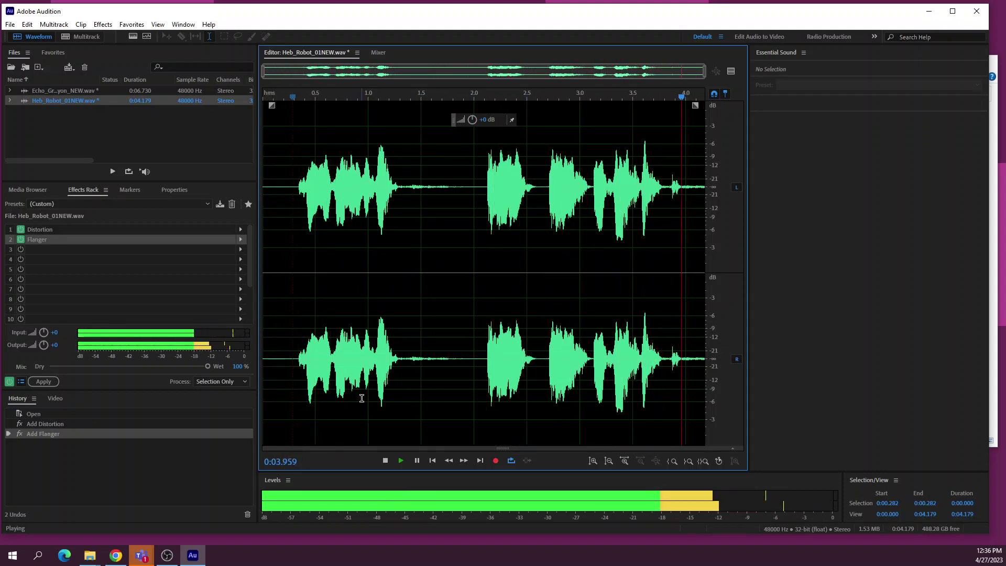
key(space)
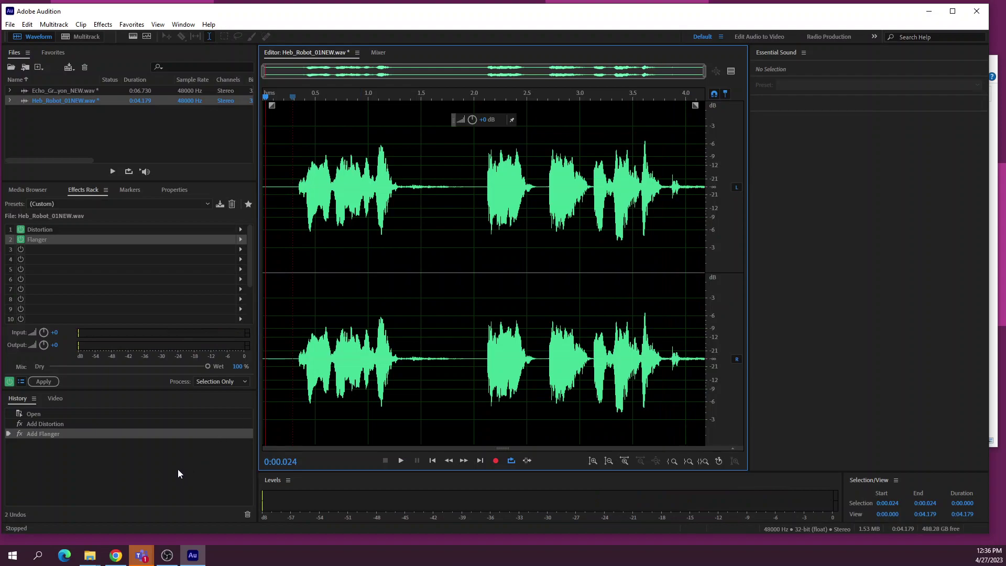
Step: Add the Pitch Shifter effect to the third slot of the Effects Rack and look through its presets
click(182, 249)
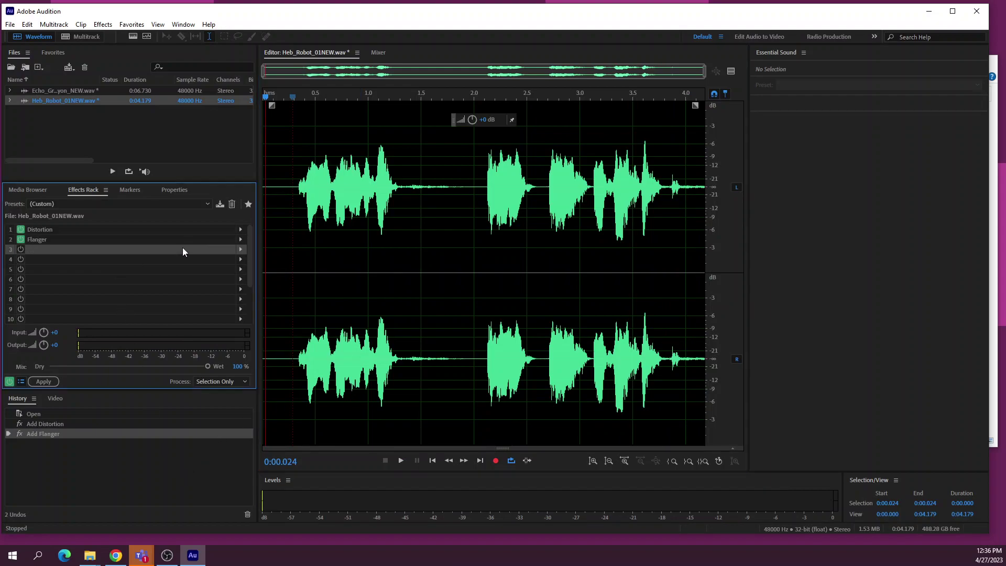
click(241, 249)
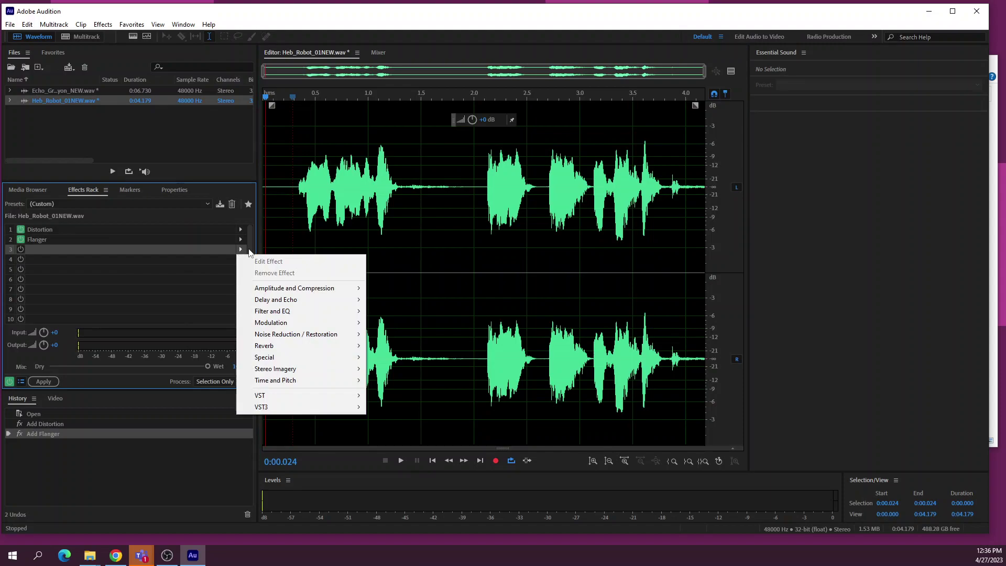
mouse_move(287, 384)
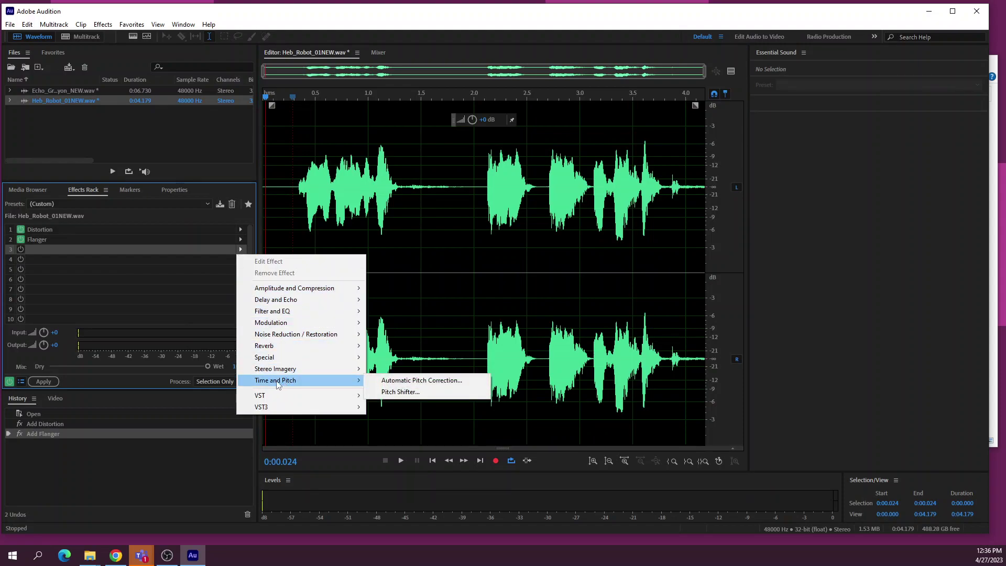
click(388, 392)
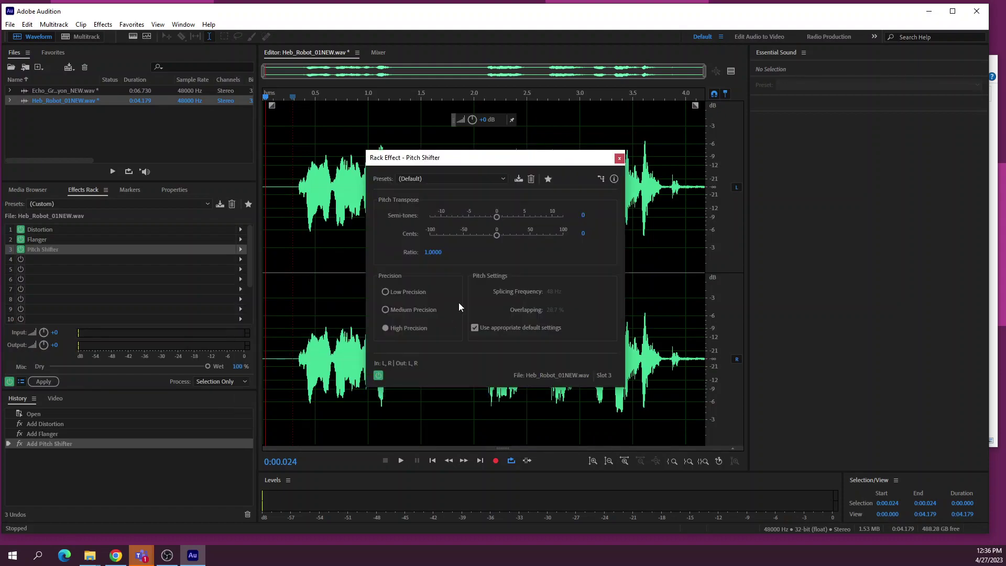
click(473, 180)
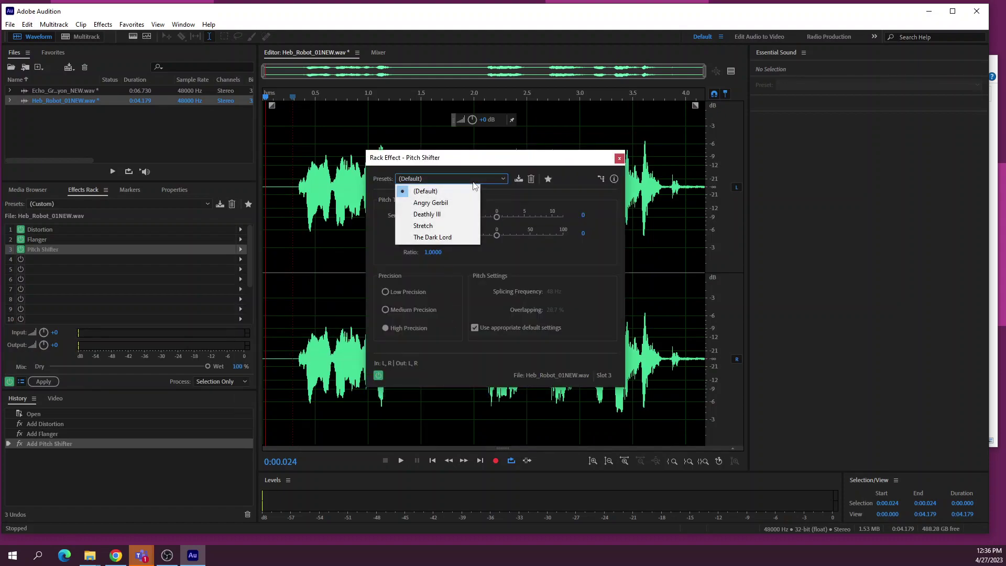
click(493, 164)
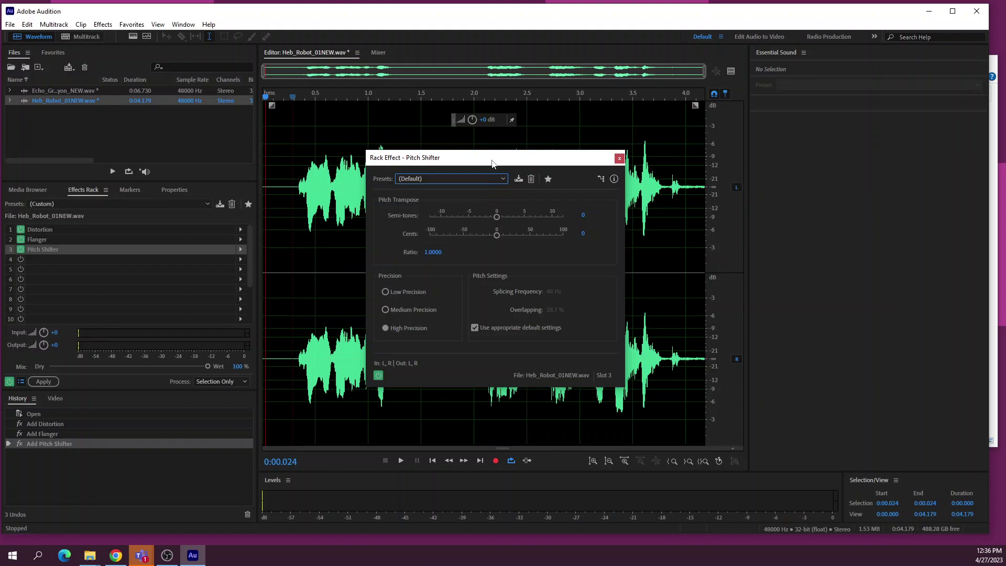
Step: Try the Stretch preset on the Pitch Shifter and play the robot recording from just before its first sound
click(496, 219)
drag(485, 218, 458, 218)
click(480, 178)
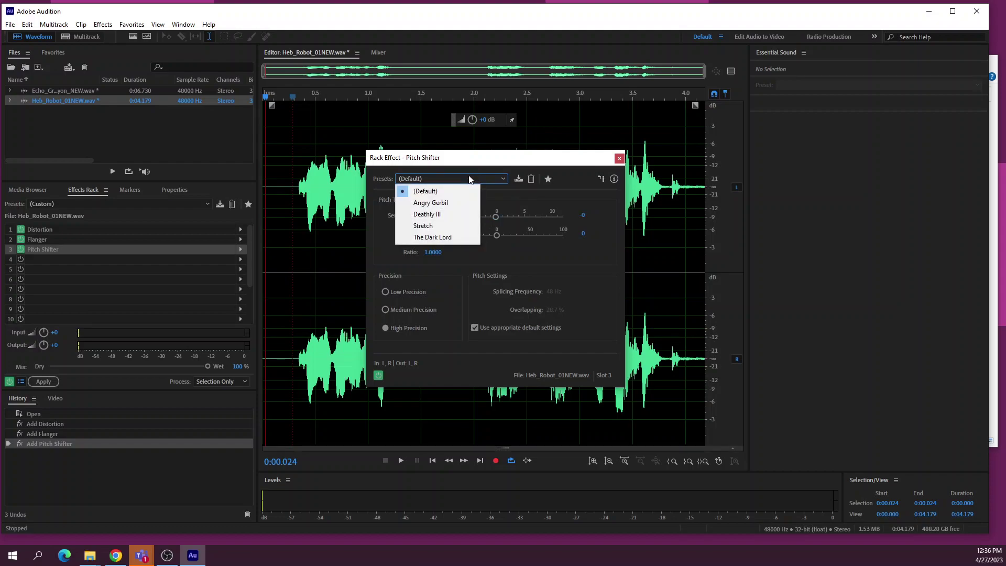
click(433, 225)
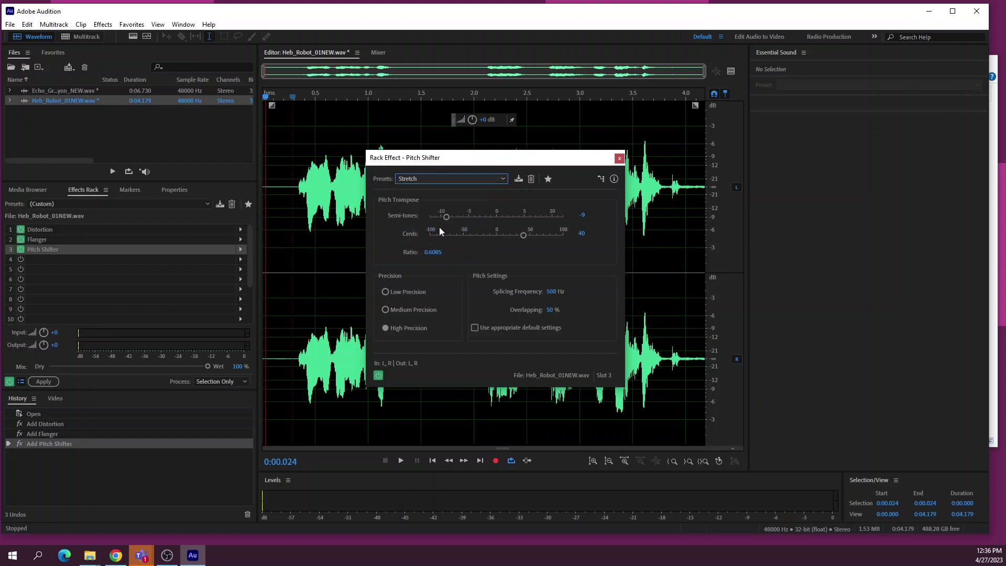
click(298, 349)
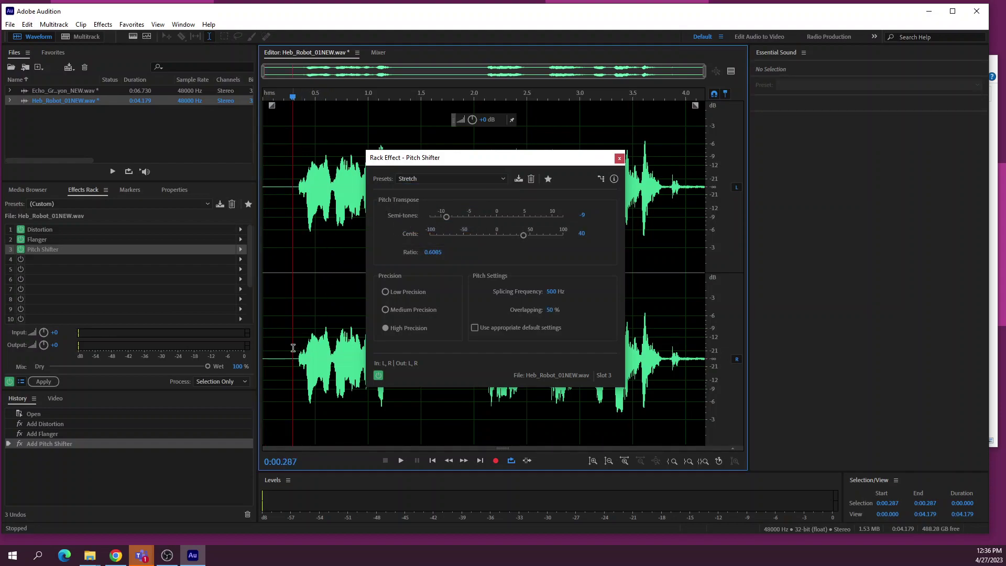
key(space)
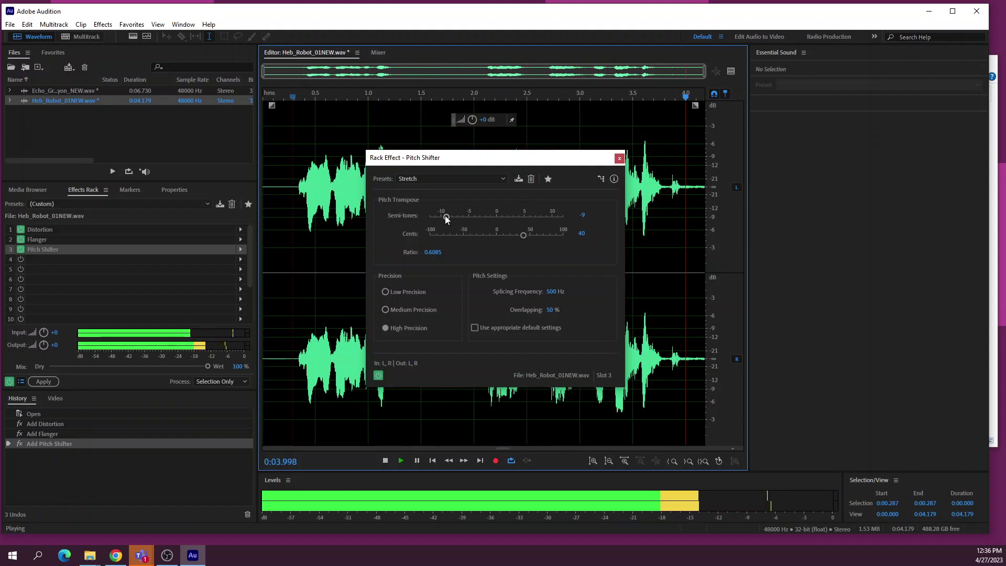
key(space)
Step: Try the Pitch Shifter's semi-tones at -6 and play the recording, raising the value to -3 during playback
drag(445, 215, 462, 218)
click(294, 343)
key(space)
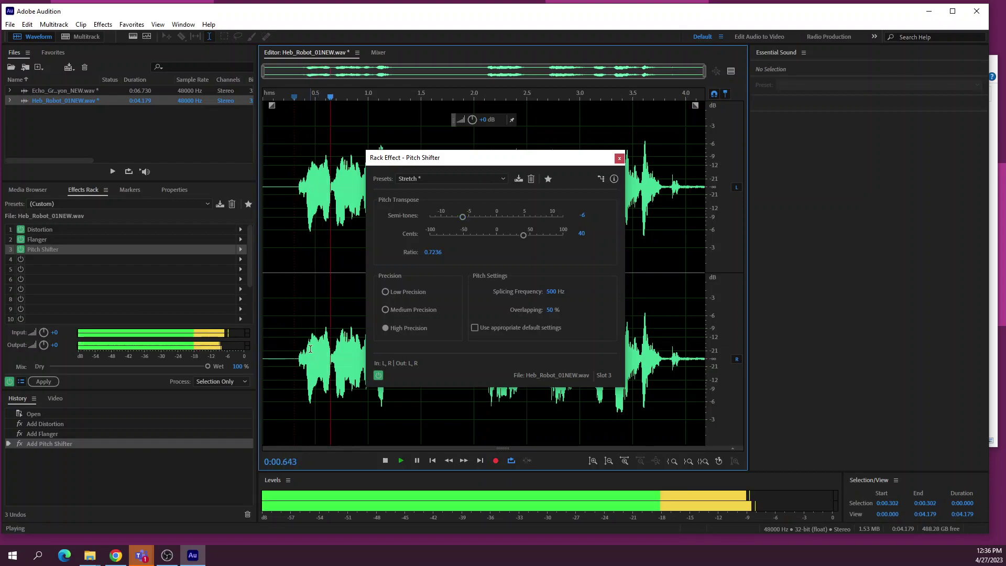
drag(463, 217, 482, 220)
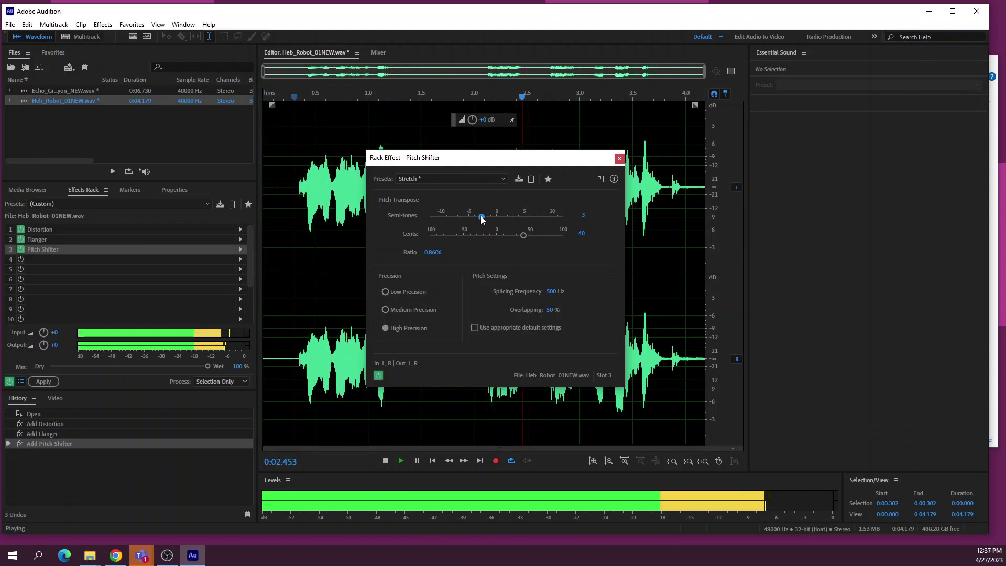
key(space)
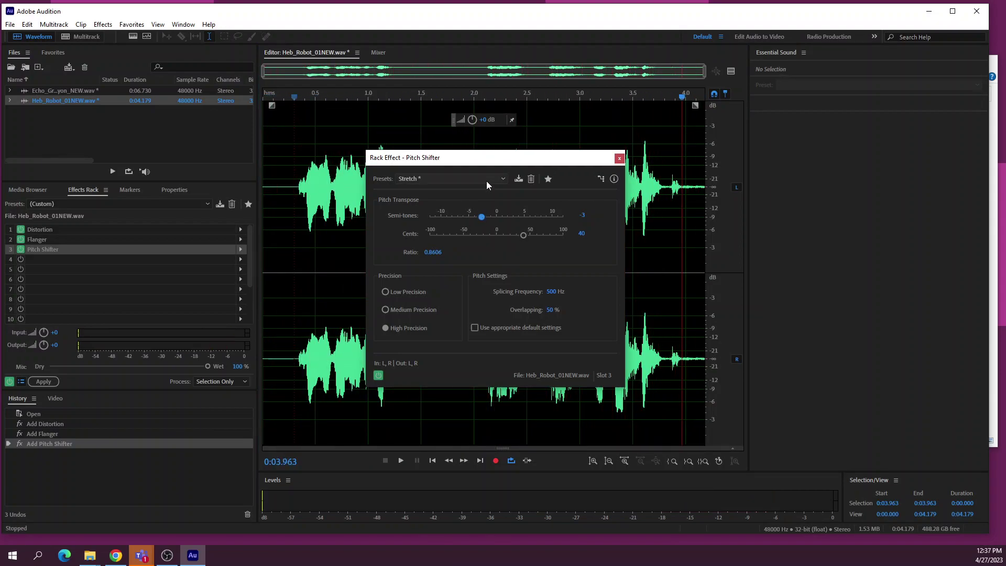
Step: Try the Angry Gerbil preset on the Pitch Shifter and play the robot recording from just before its first sound
click(486, 181)
click(460, 204)
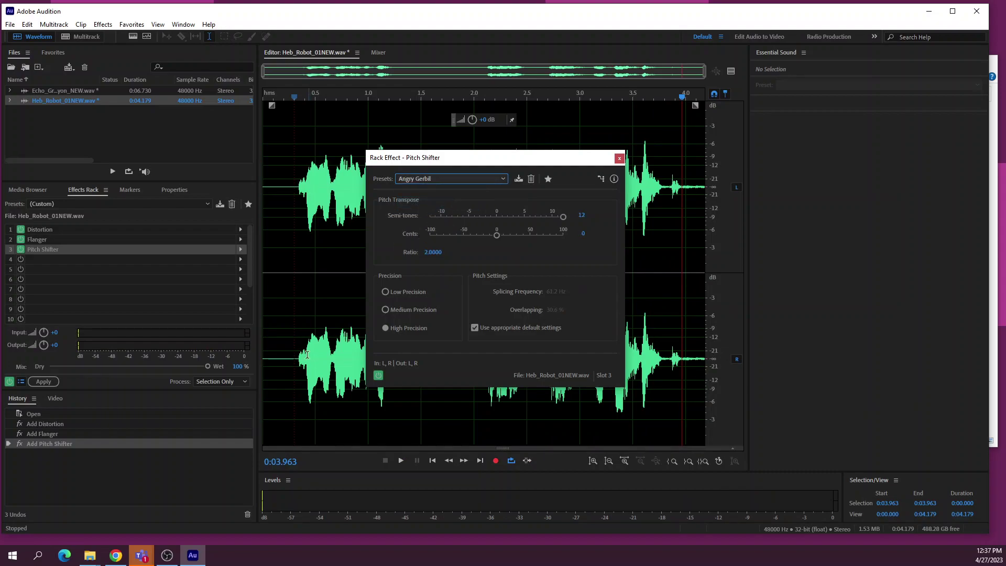
click(282, 367)
key(space)
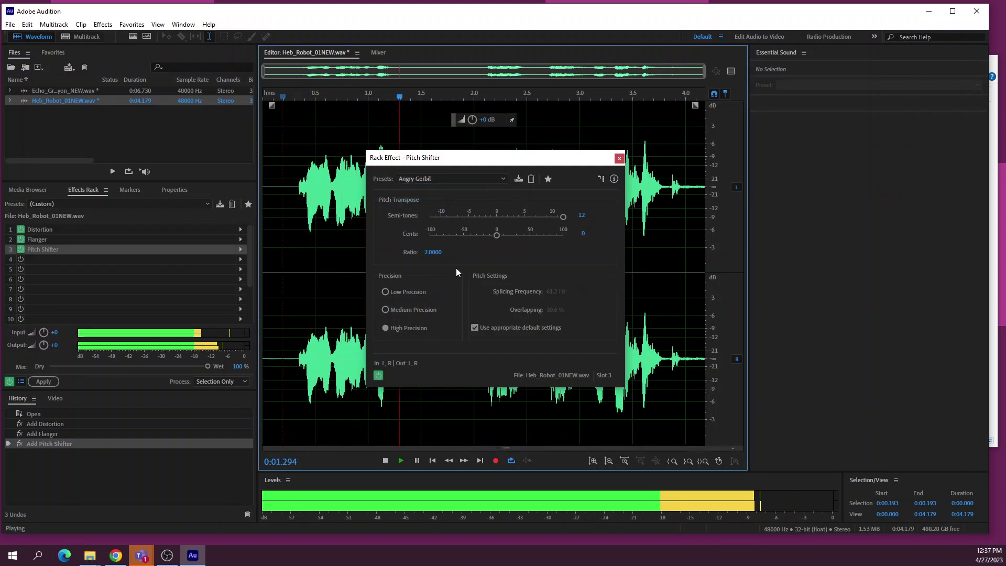
Step: Set the Pitch Shifter to the Stretch preset with semi-tones at -3, close its settings and play the robot recording
click(504, 179)
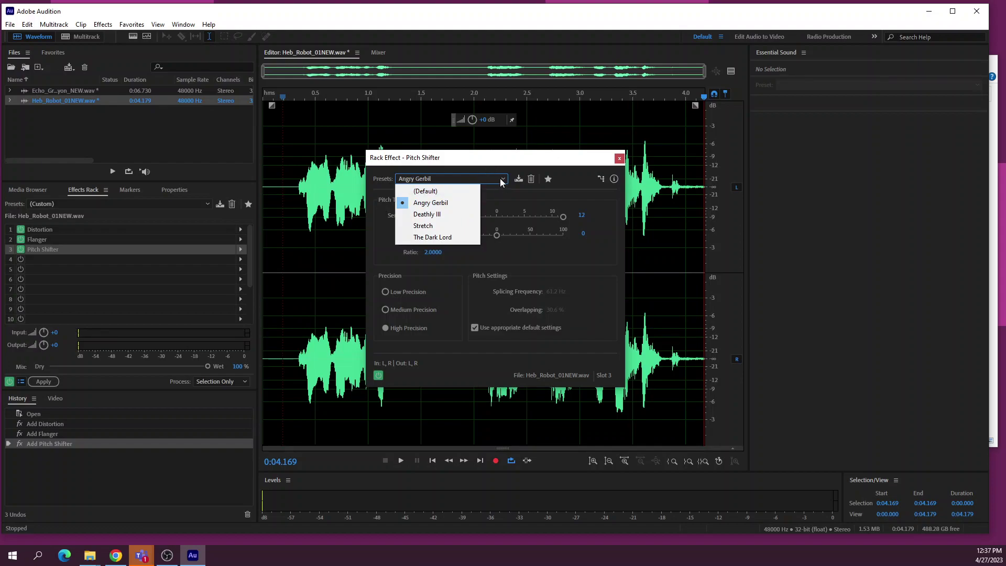
click(437, 226)
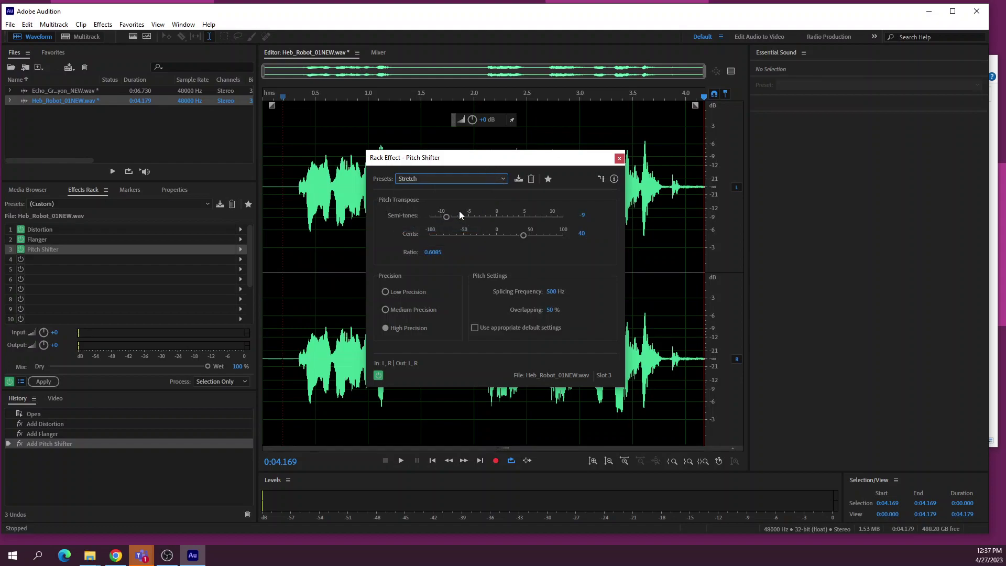
drag(445, 216, 464, 220)
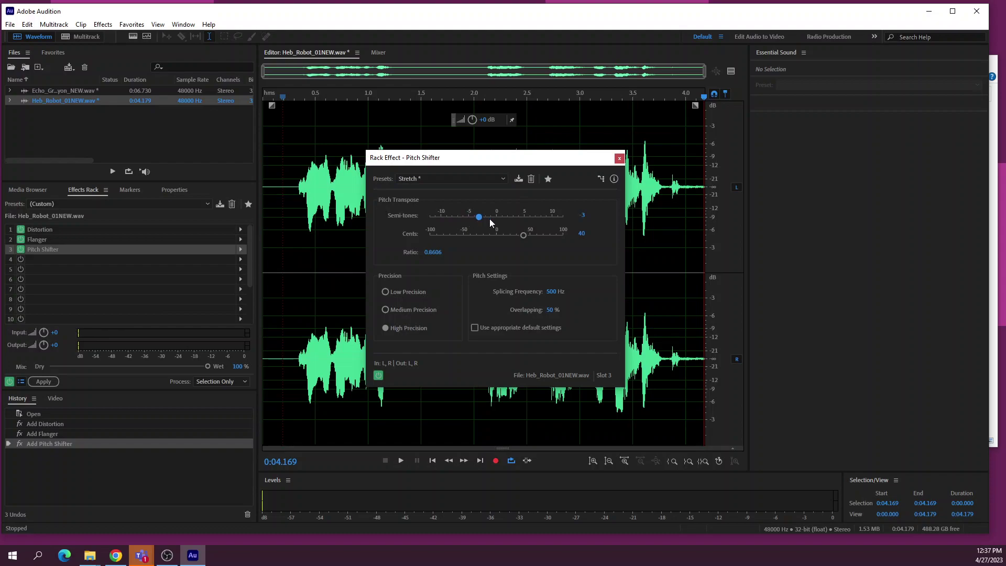
click(619, 158)
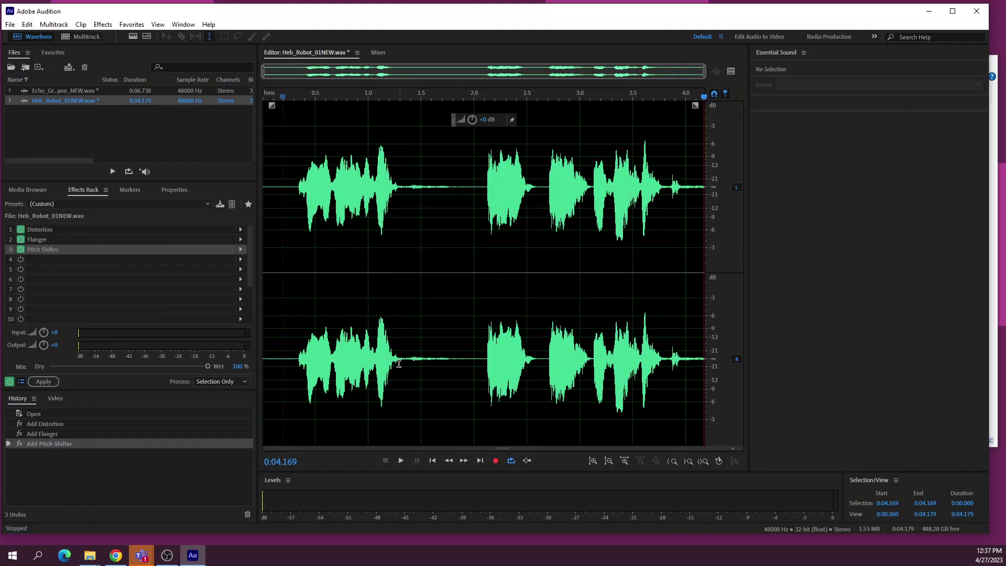
click(301, 396)
key(space)
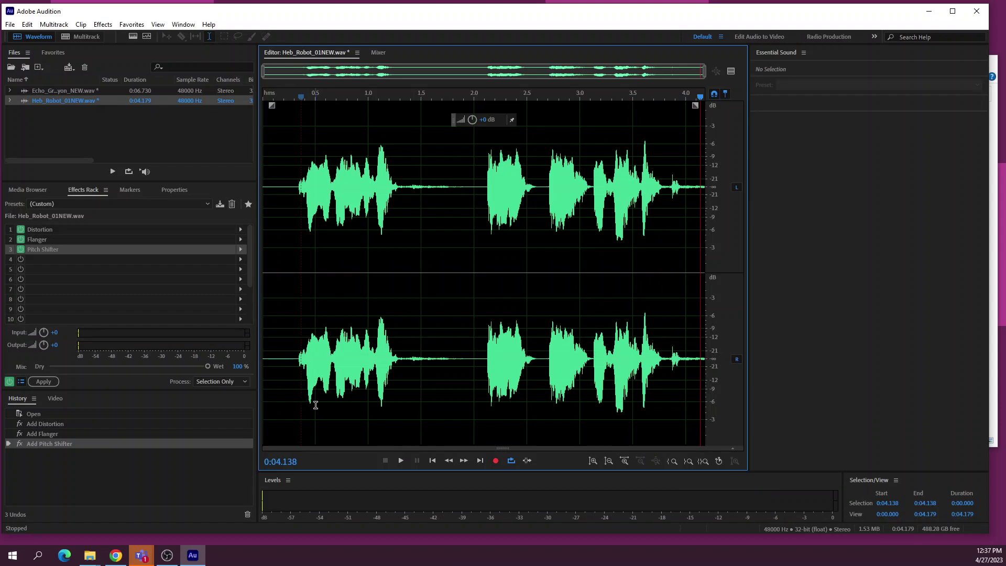
Step: Import the Lipsync For Your Life Echo_Feedback recording from the Practice Audio files - Copy folder into Audition
mouse_move(90, 555)
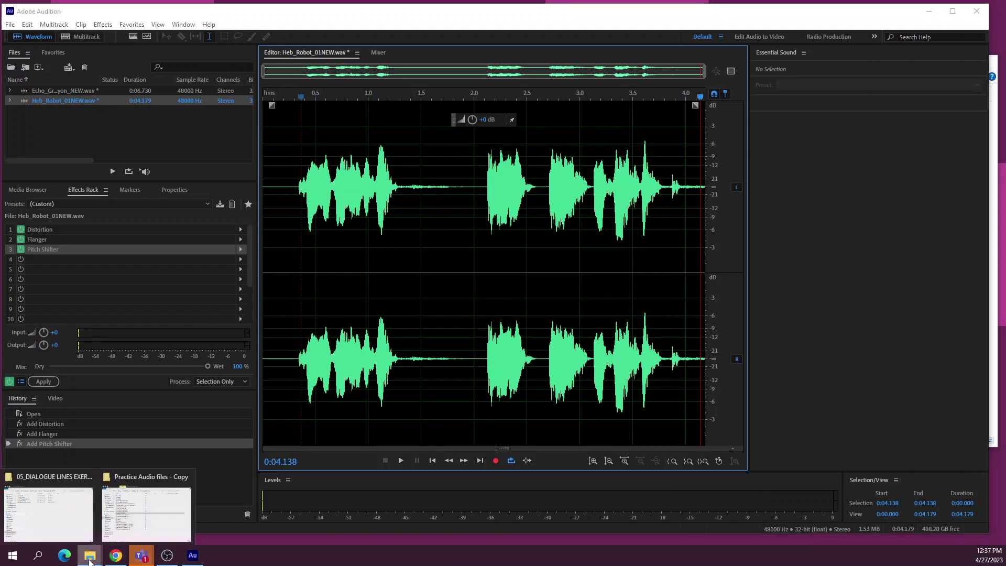
click(138, 504)
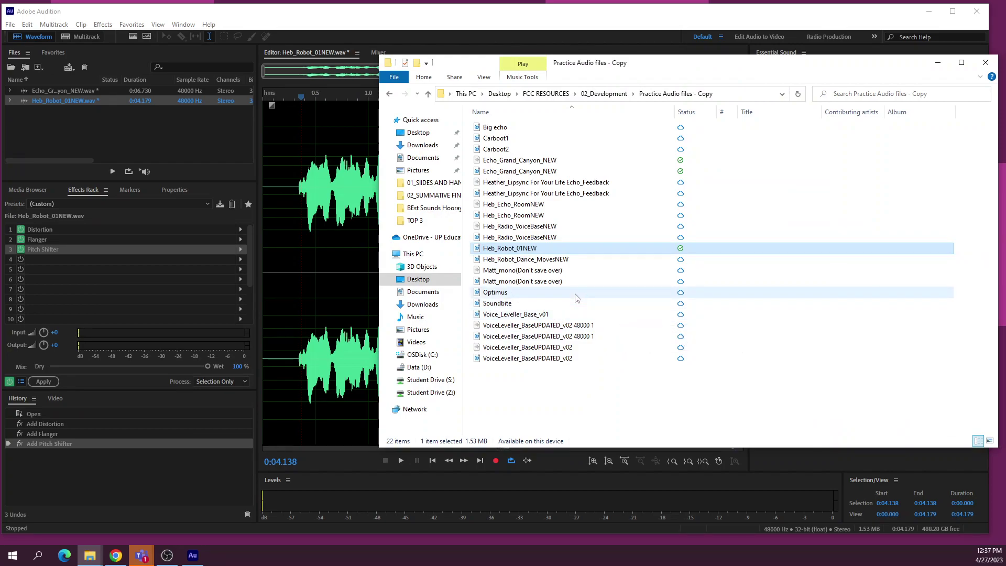
click(550, 194)
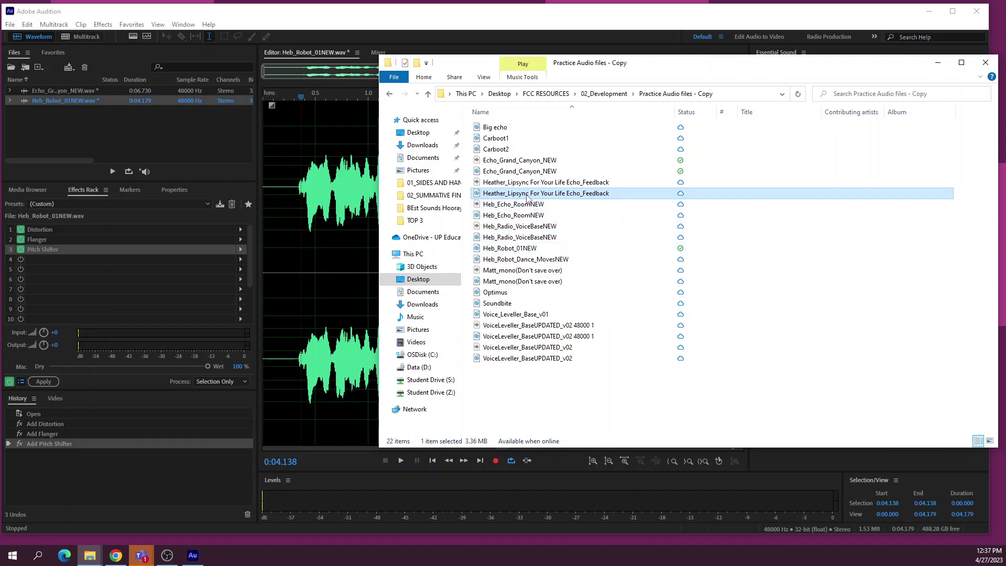
drag(527, 198, 127, 139)
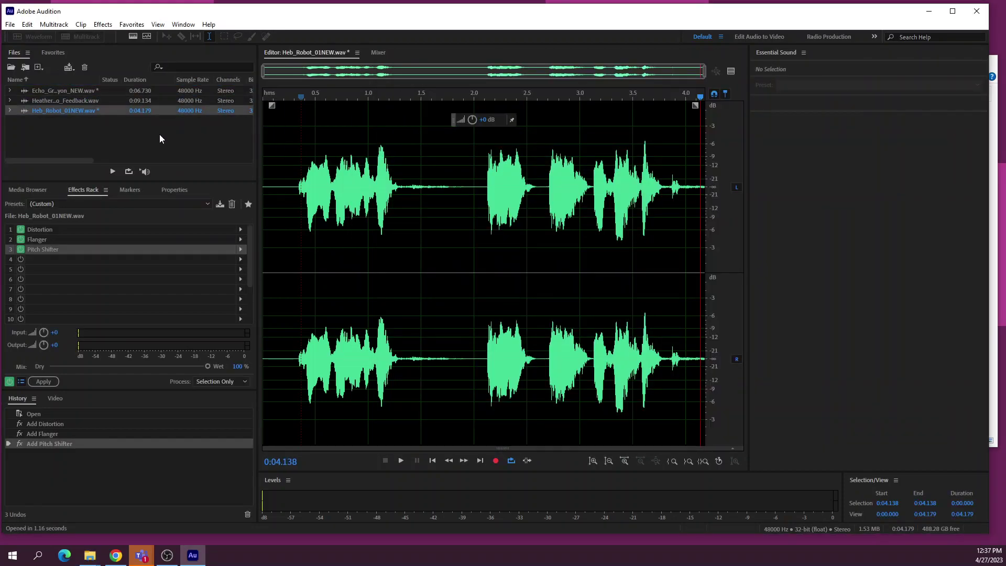
Step: Open Heb_Robot_01NEW.wav and play its first phrase from just before the first sound
double_click(62, 110)
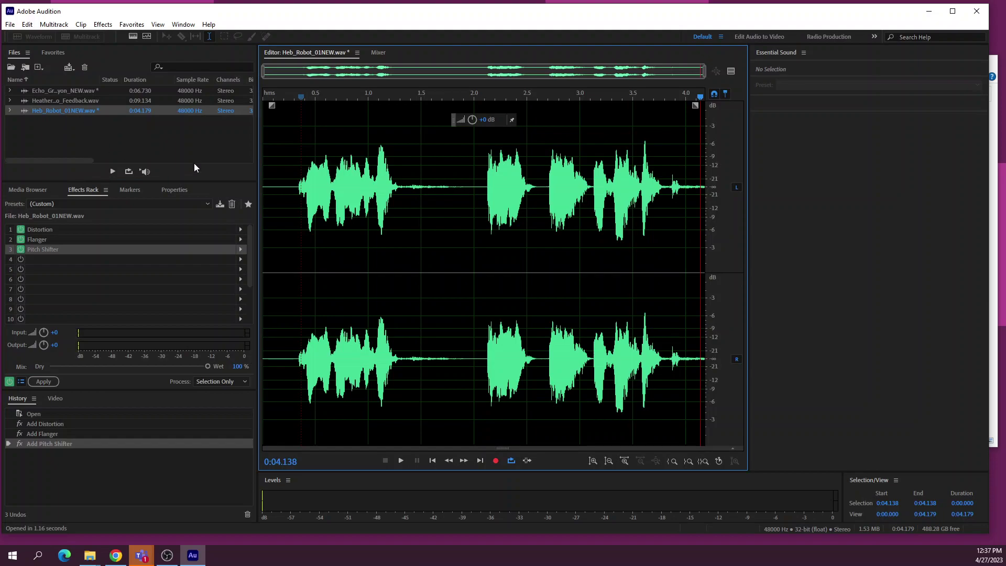
click(294, 329)
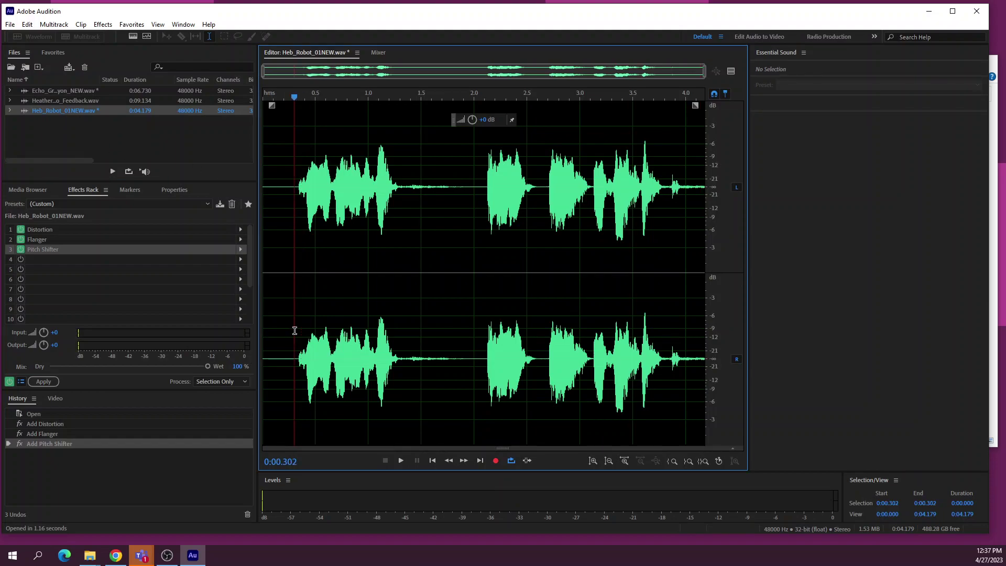
key(space)
key(space)
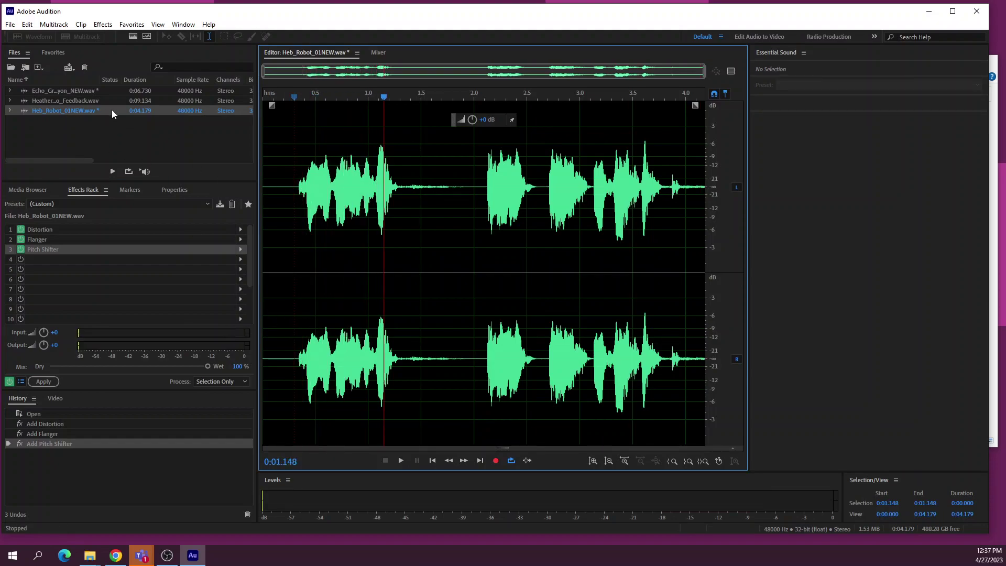
Step: Open the Lipsync For Your Life Echo_Feedback recording in the editor and listen to its first few seconds
double_click(64, 98)
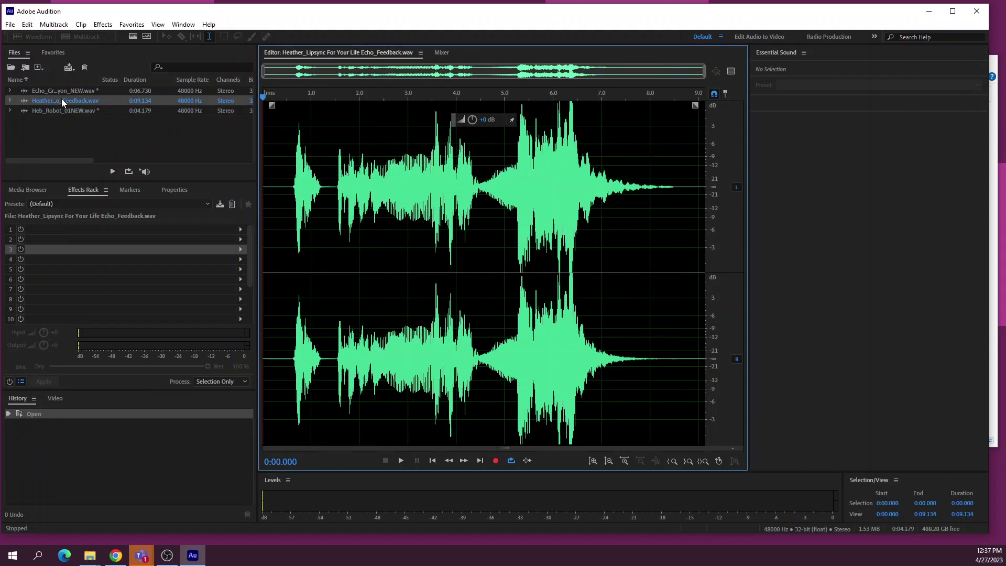
click(275, 265)
key(space)
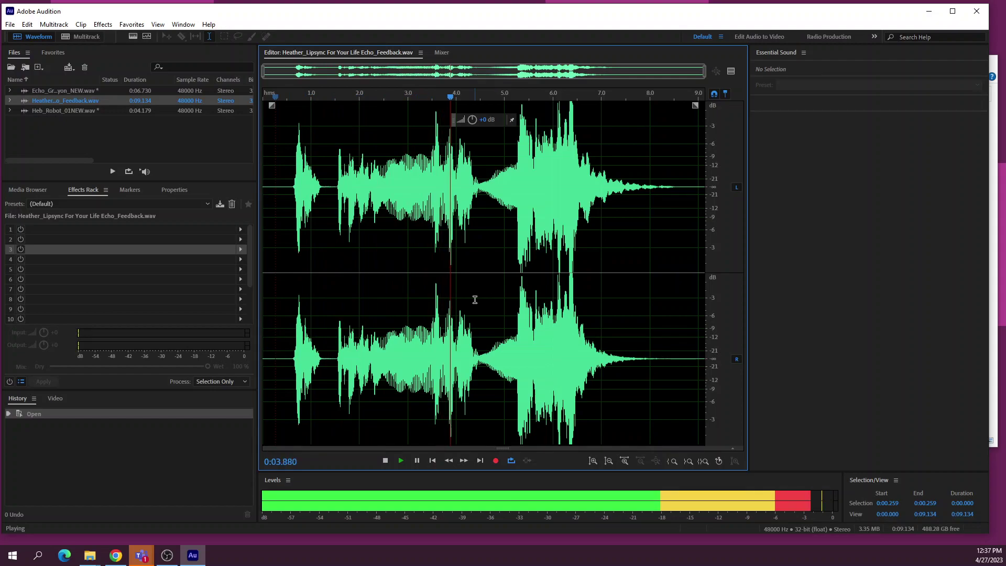
key(space)
Step: Import the Soundbite recording from the Practice Audio files - Copy folder into Audition
mouse_move(94, 559)
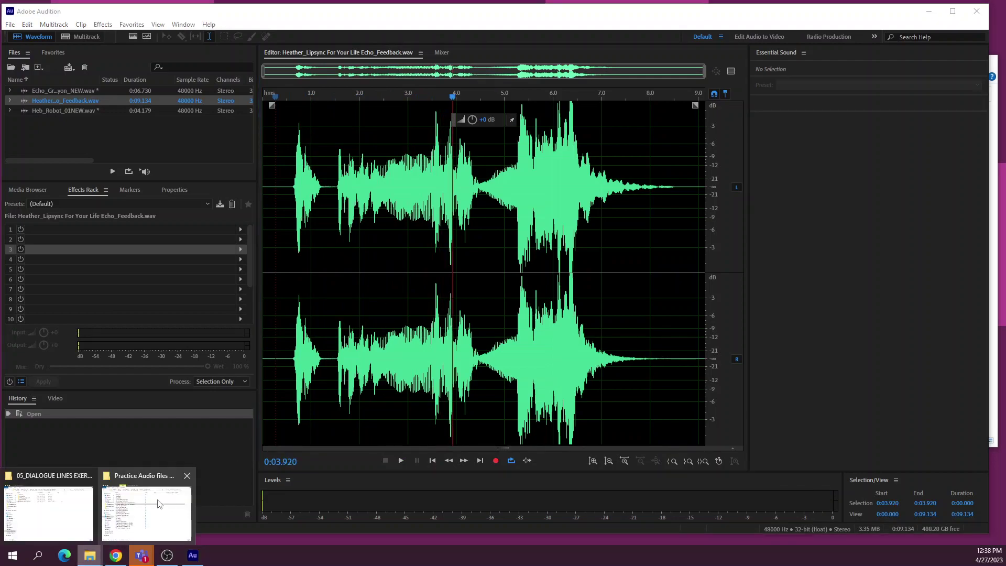
click(146, 514)
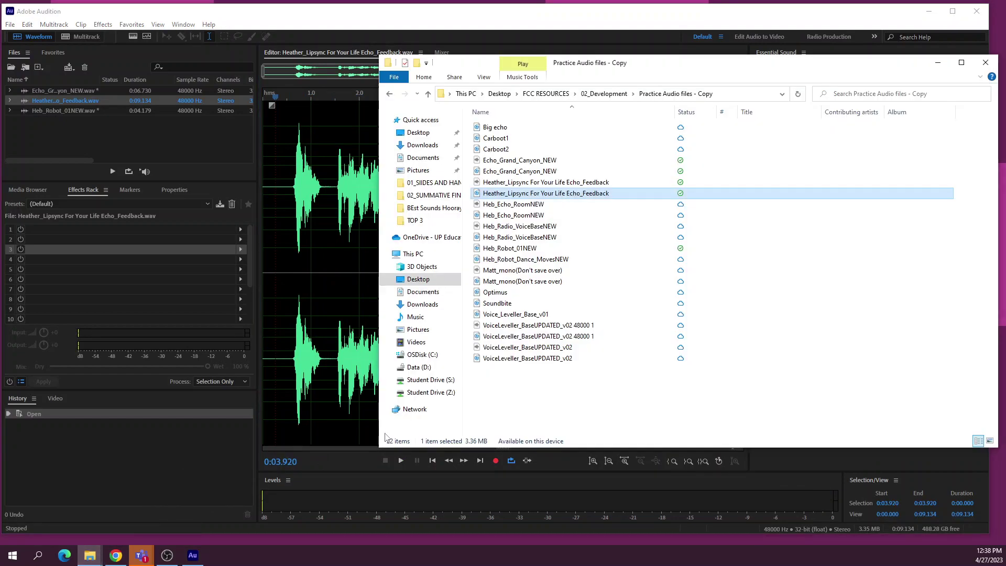
click(517, 314)
click(515, 283)
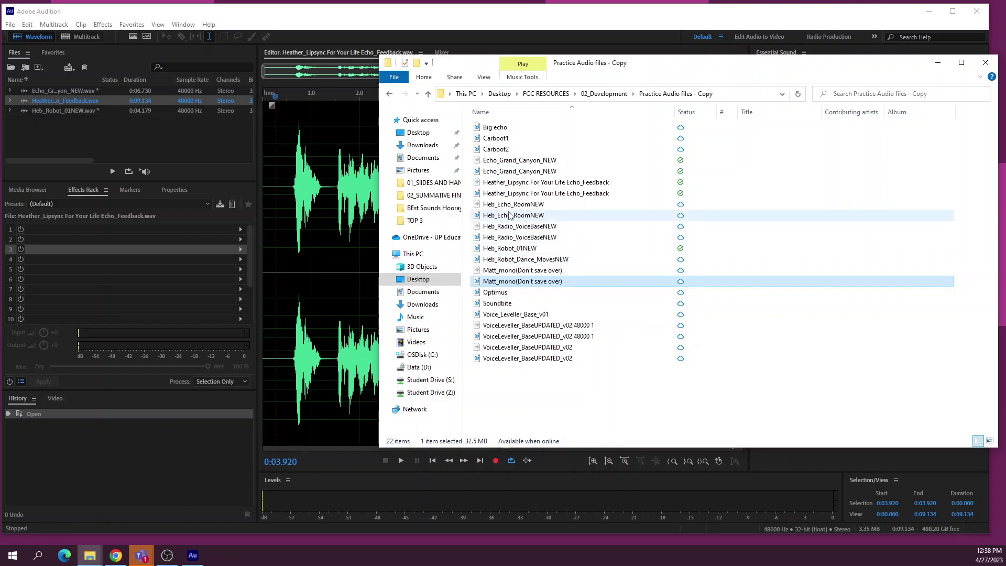
click(510, 315)
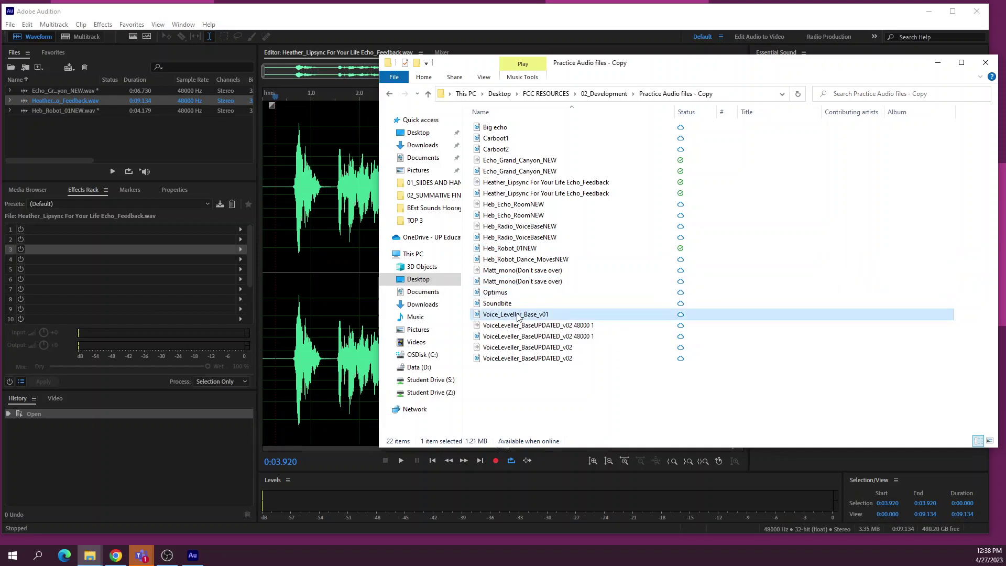
click(507, 304)
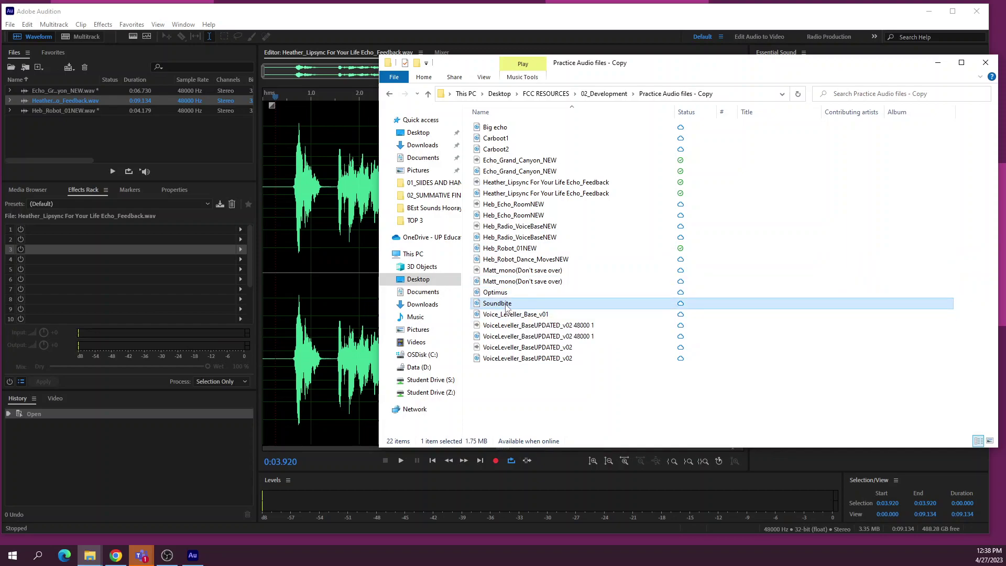
double_click(507, 305)
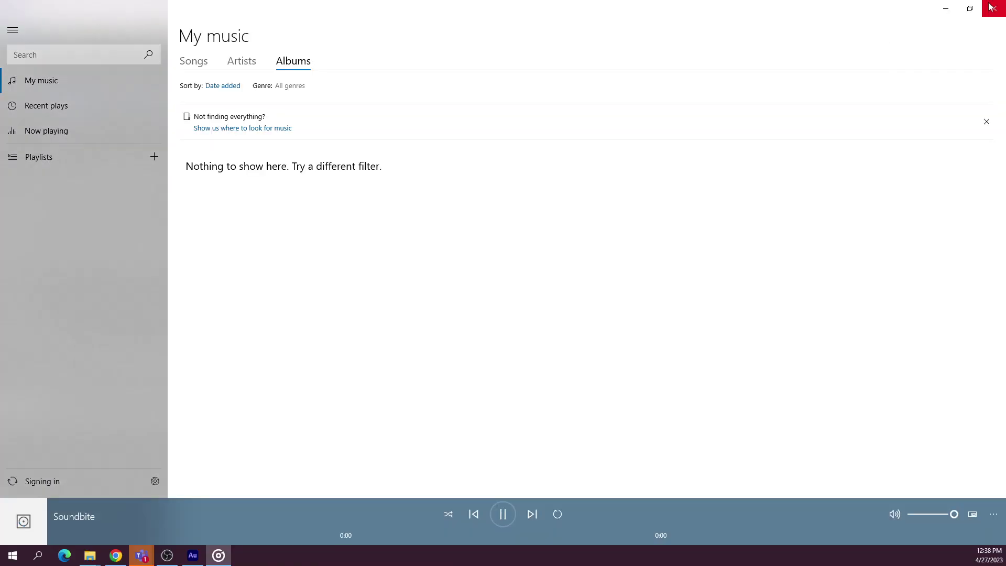
click(990, 9)
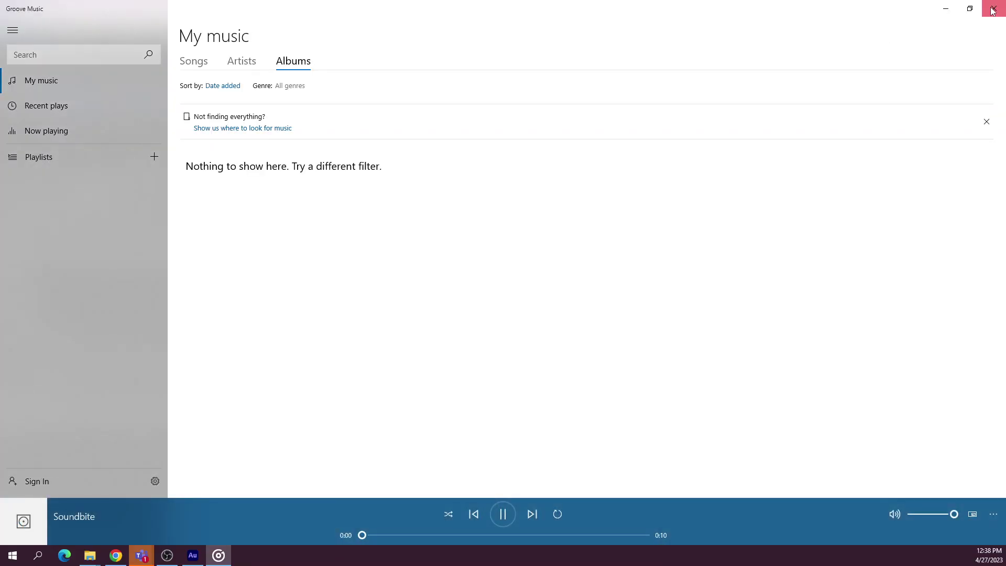
drag(506, 304, 98, 134)
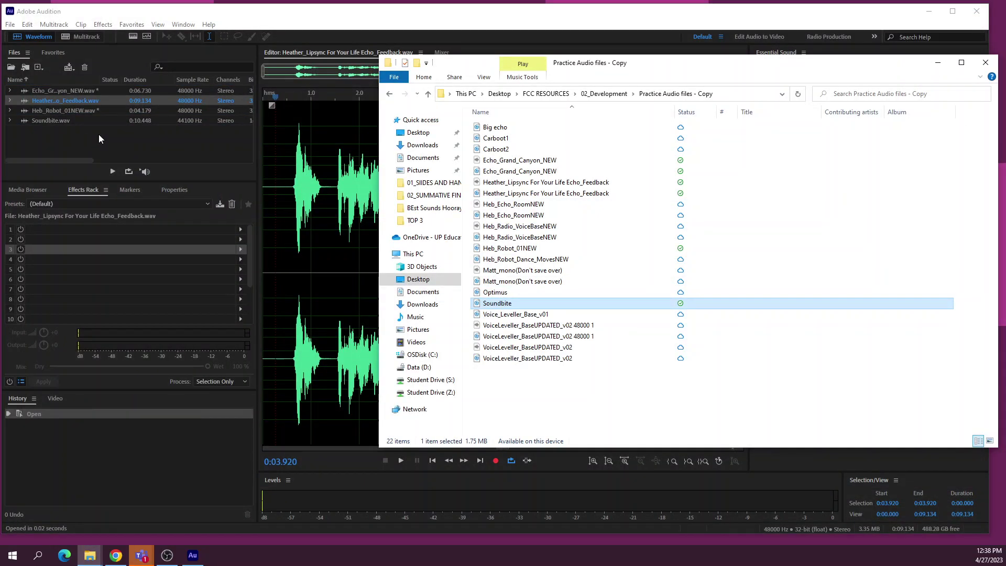
Step: Open Soundbite.wav in the editor and play it, skipping ahead to just before the main speech
double_click(53, 121)
key(space)
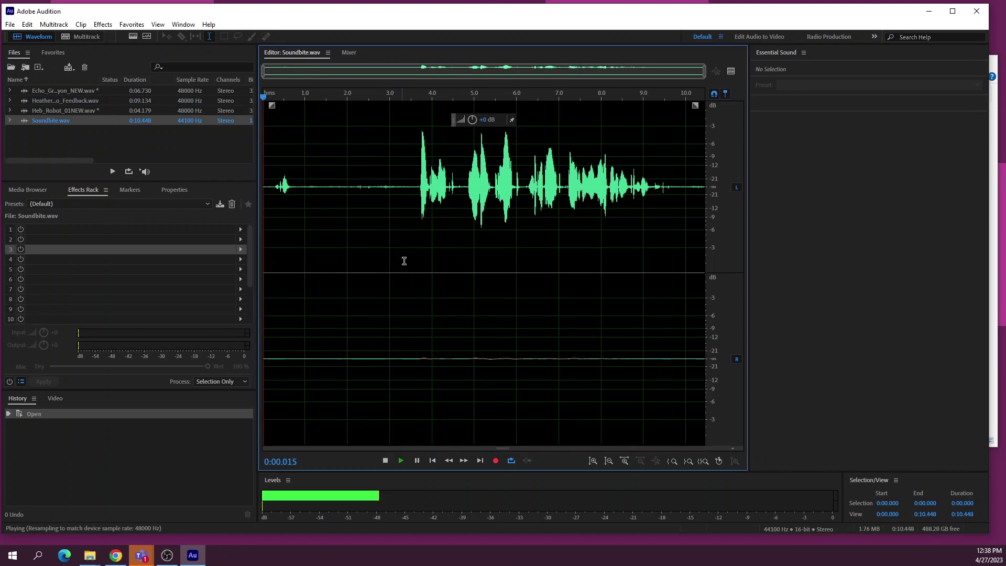
click(417, 313)
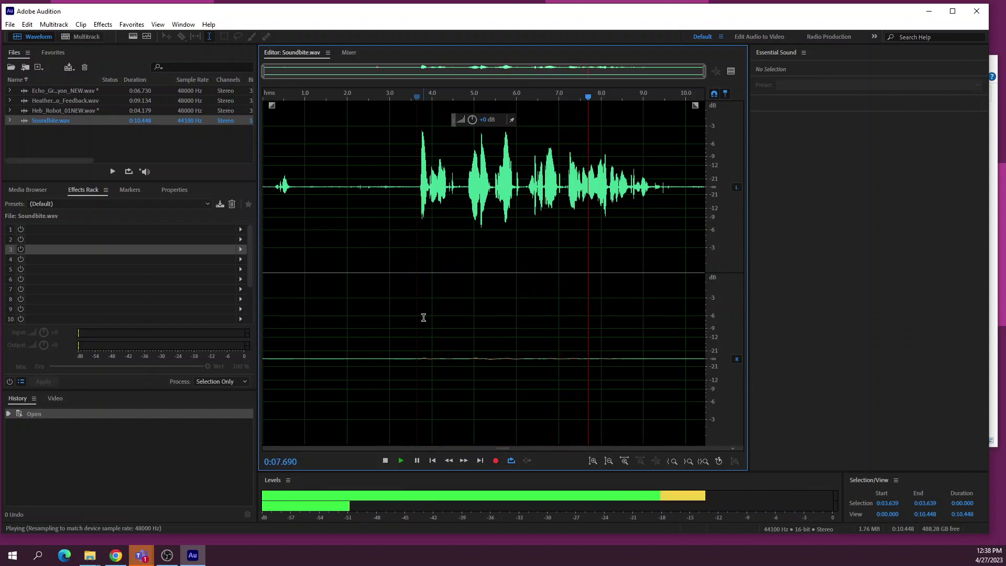
key(space)
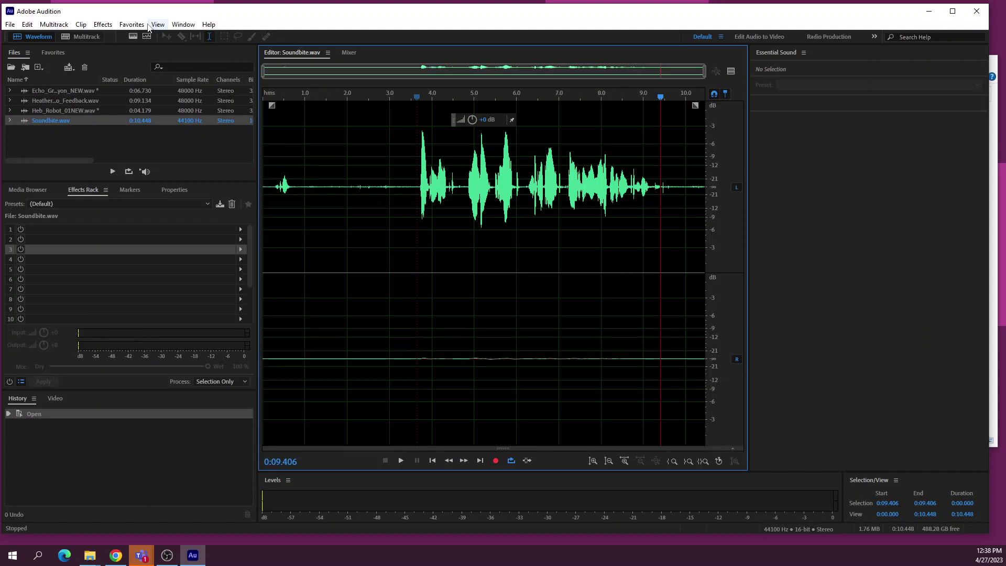
click(103, 25)
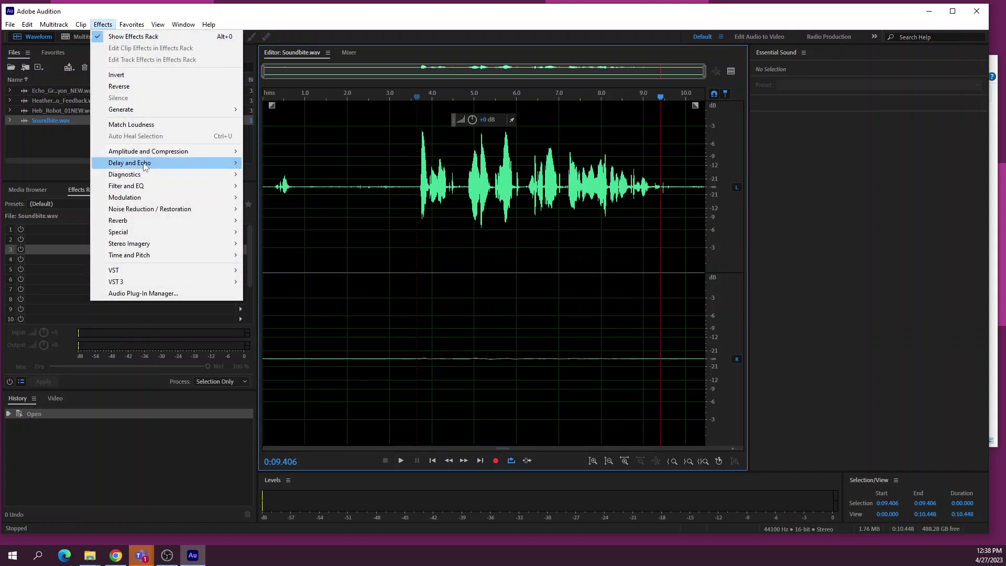
mouse_move(145, 167)
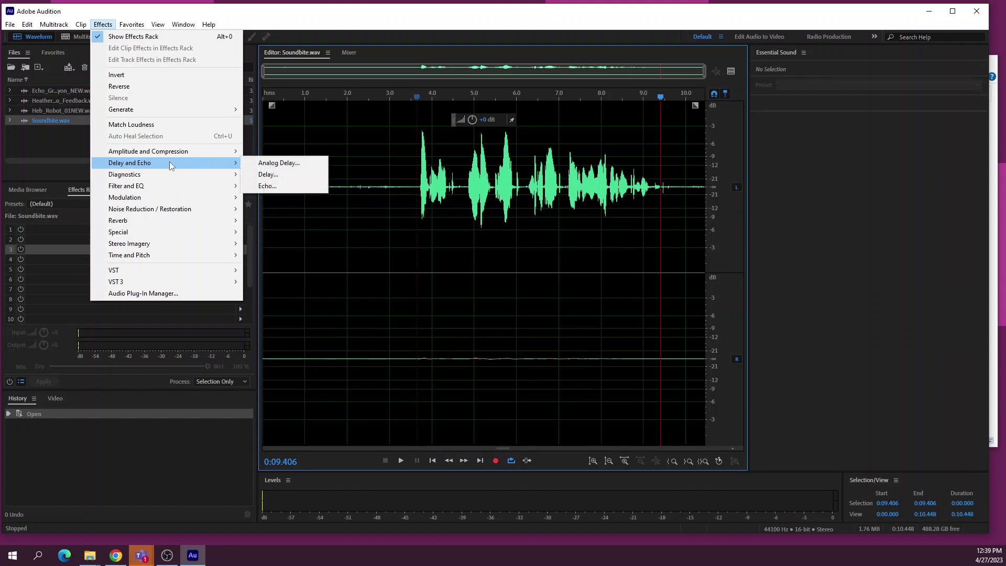
mouse_move(161, 151)
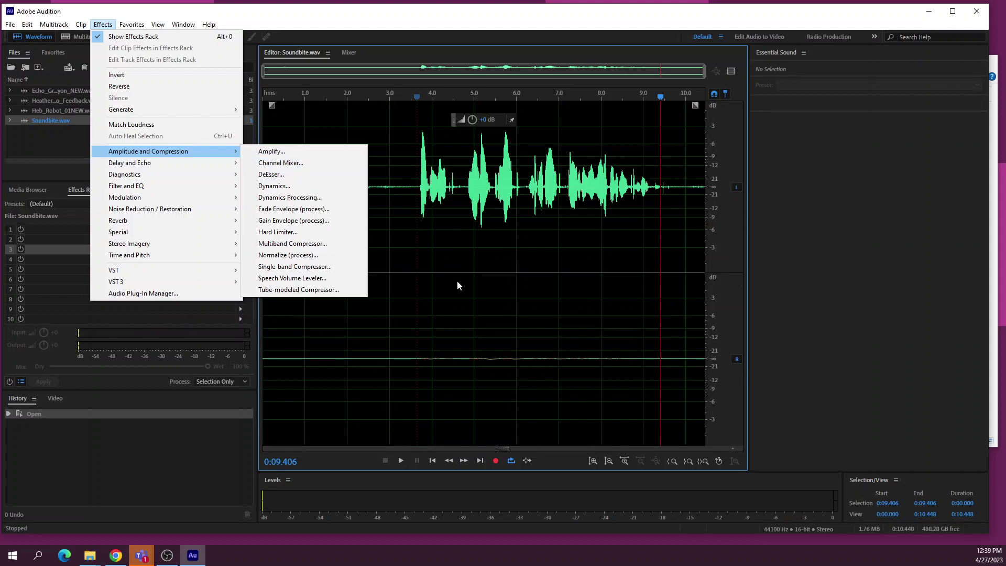
click(410, 360)
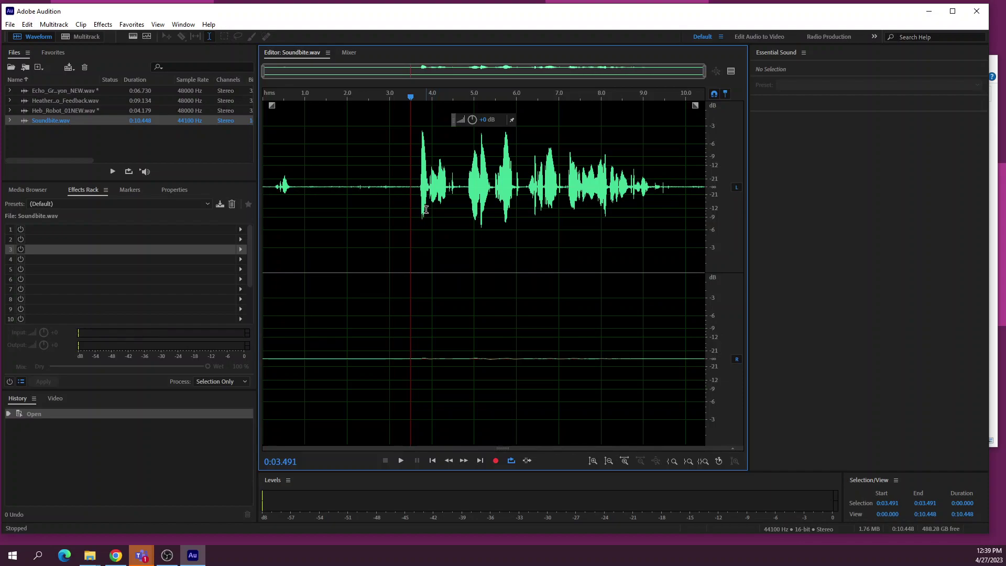
Step: Apply the Channel Mixer effect with the Fill Right with Left preset to the Soundbite recording
click(103, 24)
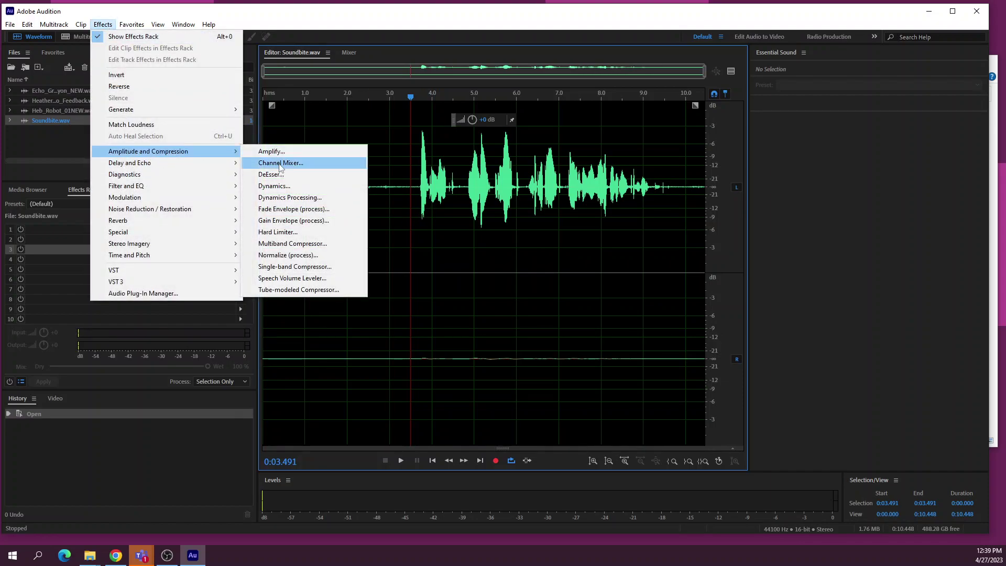
click(306, 164)
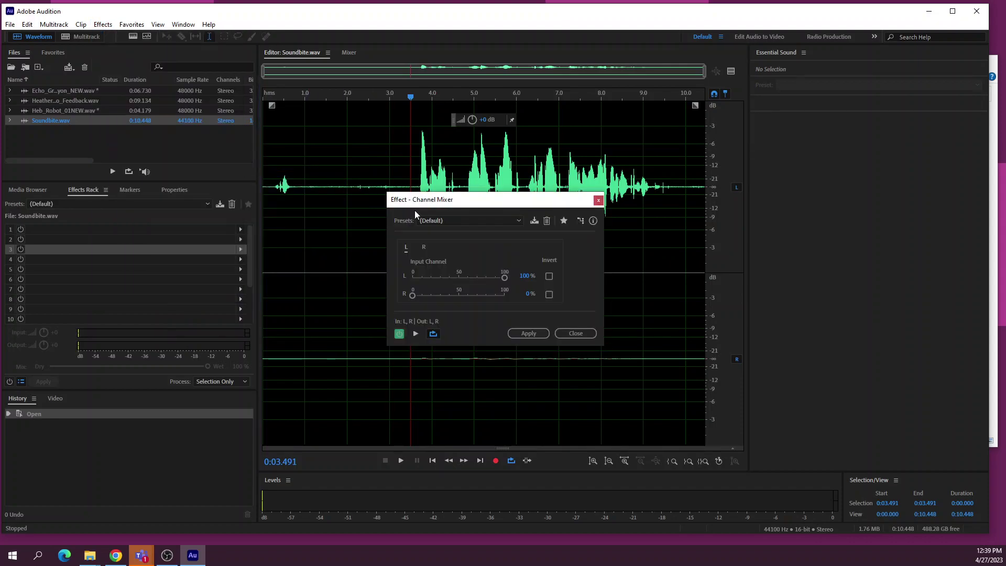
click(475, 224)
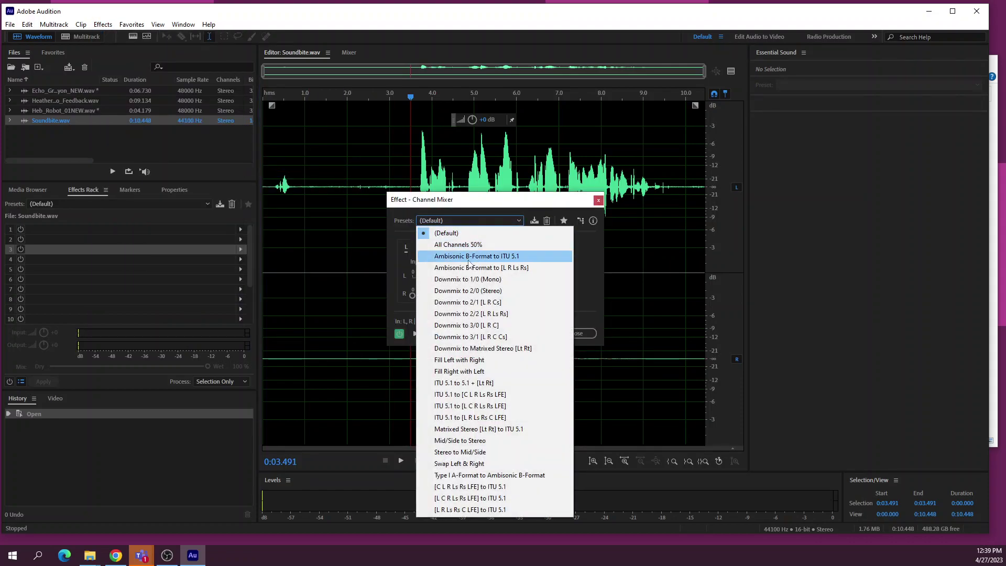
click(478, 371)
click(529, 334)
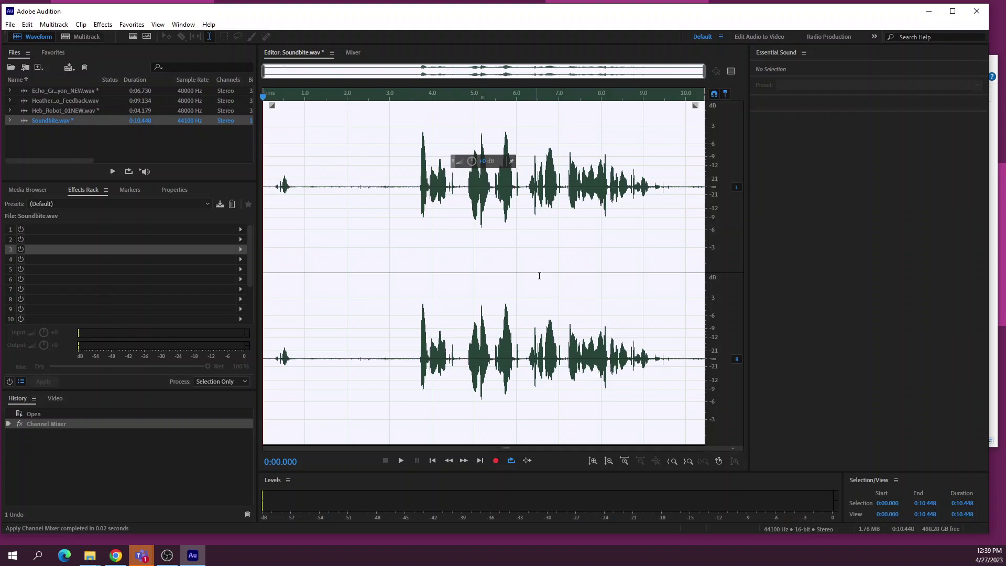
Step: Play the Soundbite recording from just before the main speech to check both channels, and return the playhead there
click(409, 387)
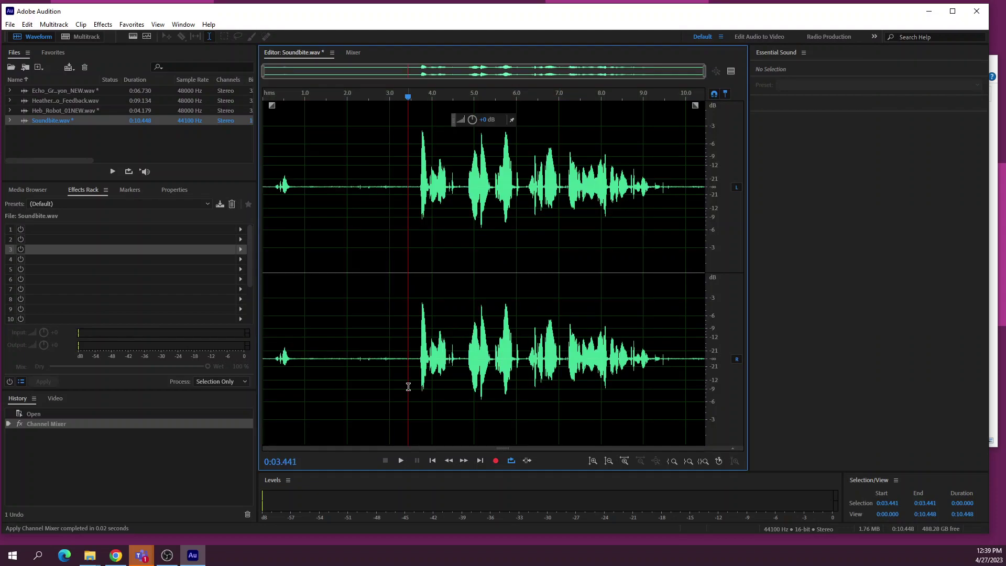
key(space)
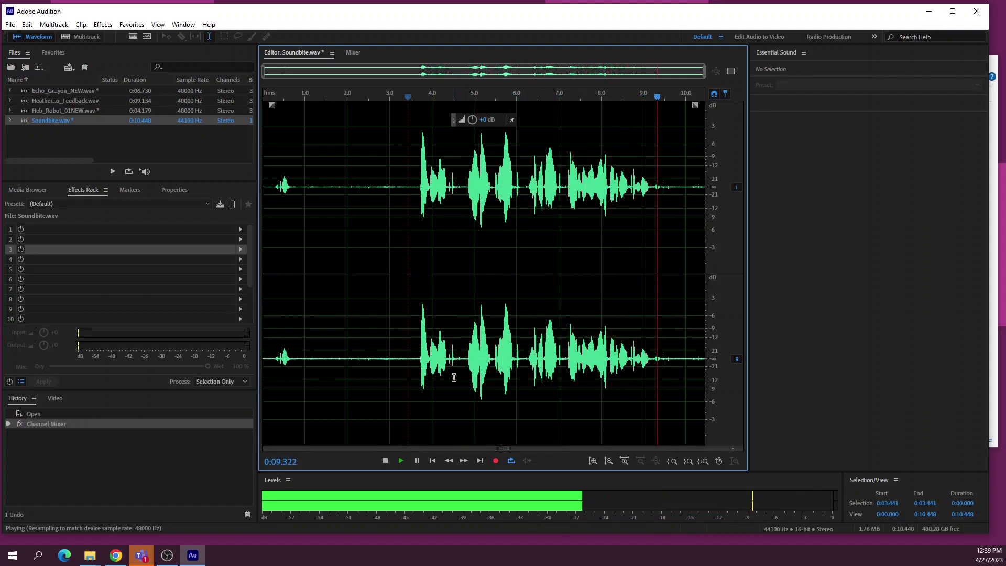
key(space)
click(410, 393)
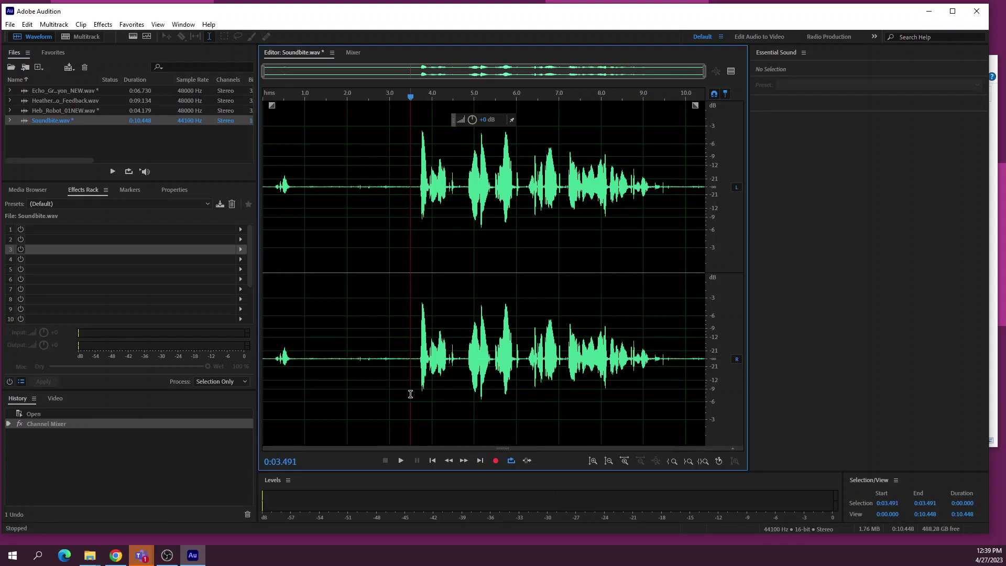
Step: Open the Parametric Equalizer effect for the Soundbite recording with the Old Time Radio preset
click(102, 25)
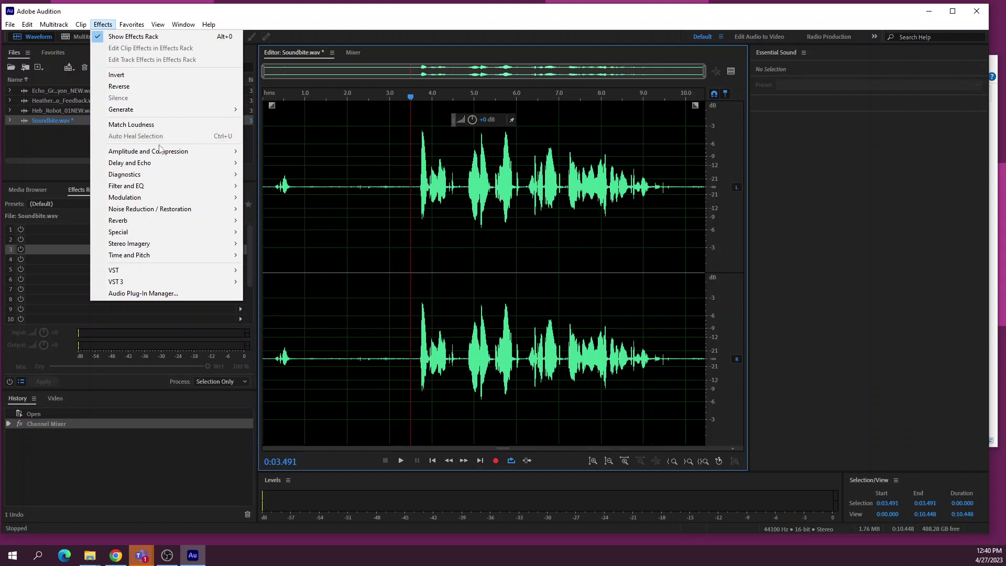
mouse_move(155, 187)
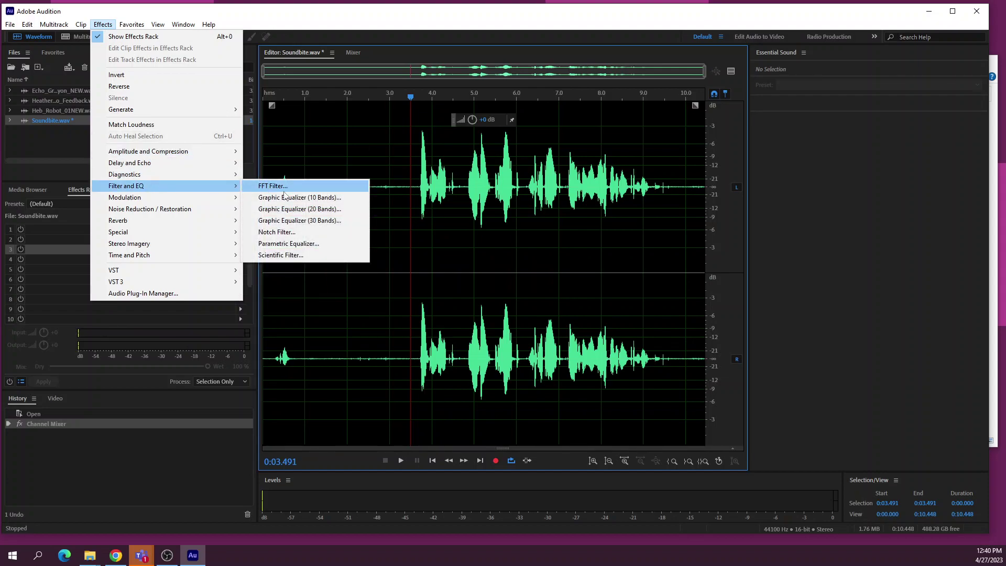
click(307, 246)
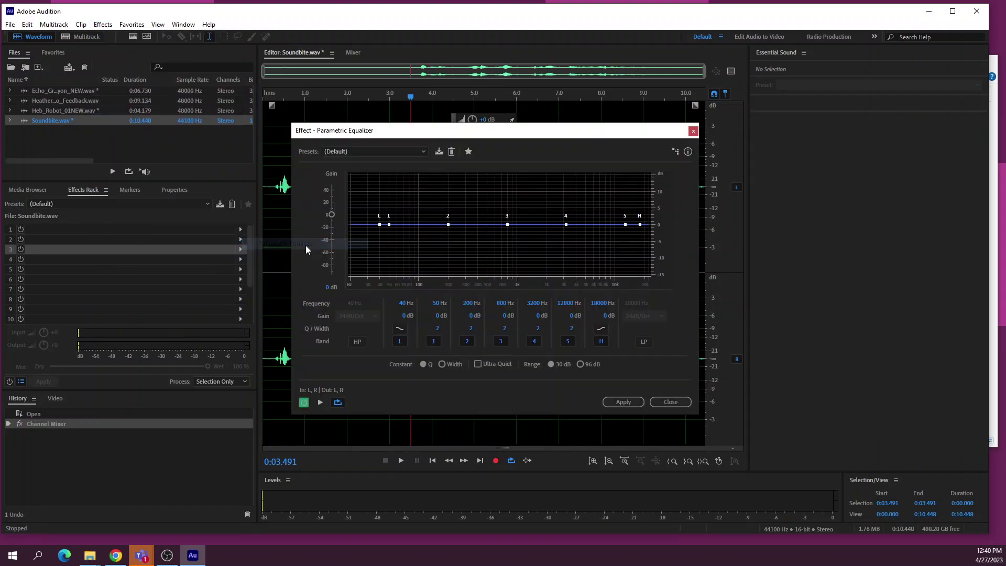
click(419, 152)
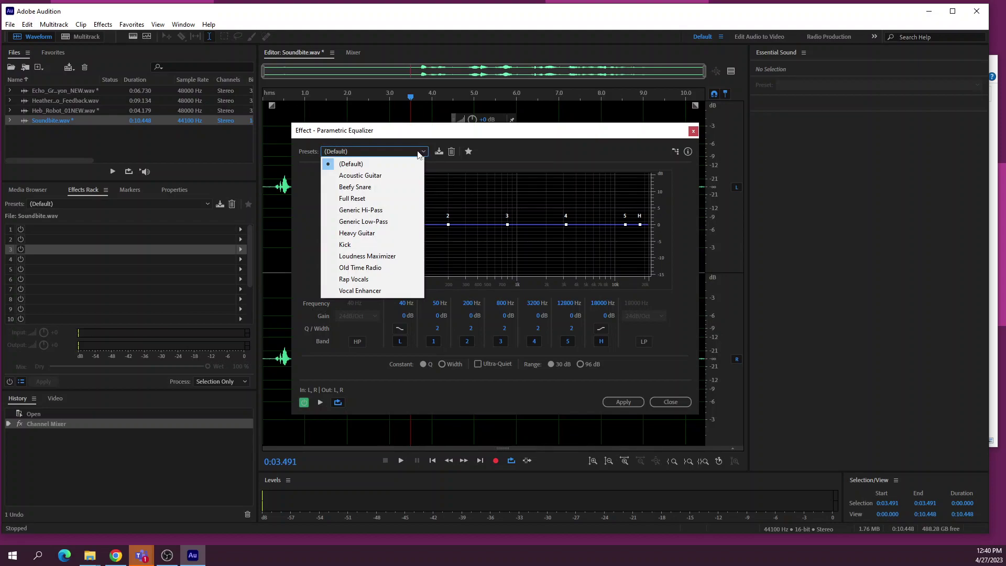
click(367, 268)
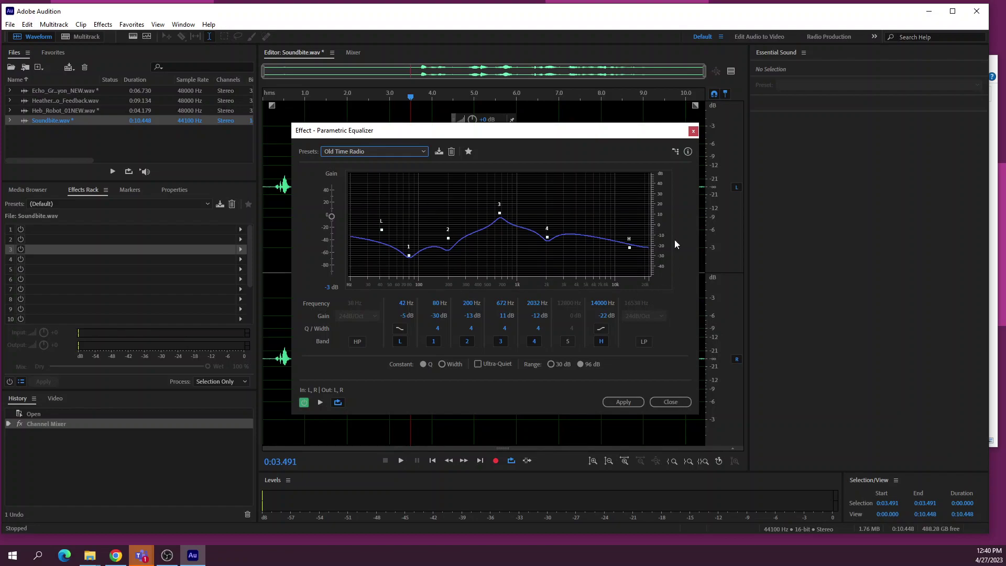
Step: Preview the Old Time Radio equalizer on the main speech and close the effect without applying it
drag(566, 135, 332, 103)
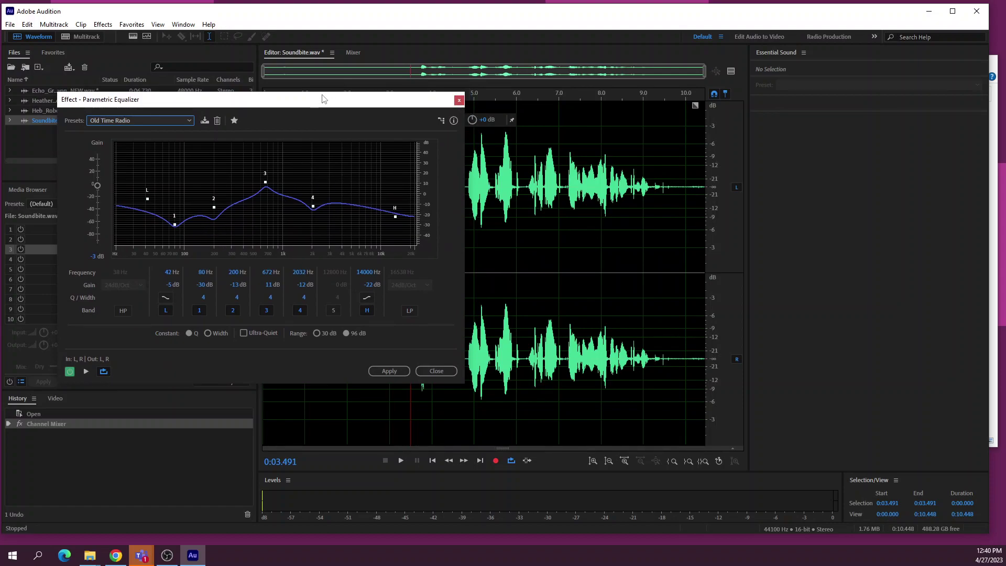
drag(321, 99, 645, 287)
click(416, 222)
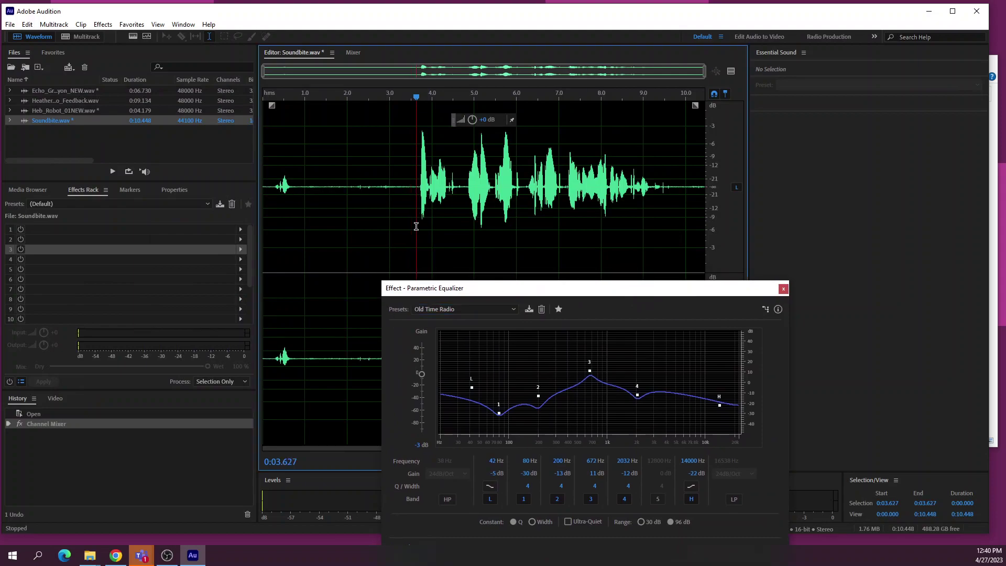
click(408, 232)
key(space)
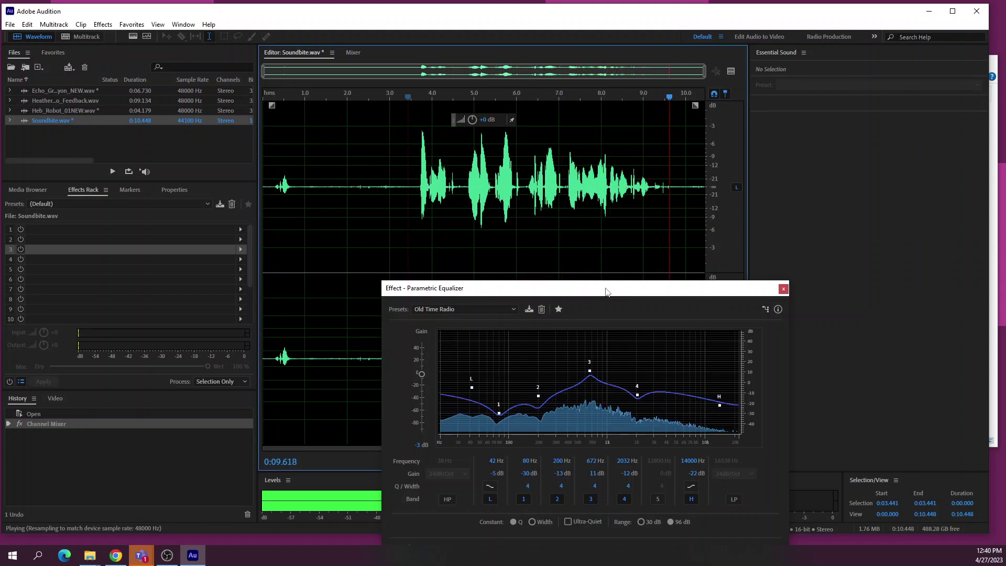
key(space)
click(783, 289)
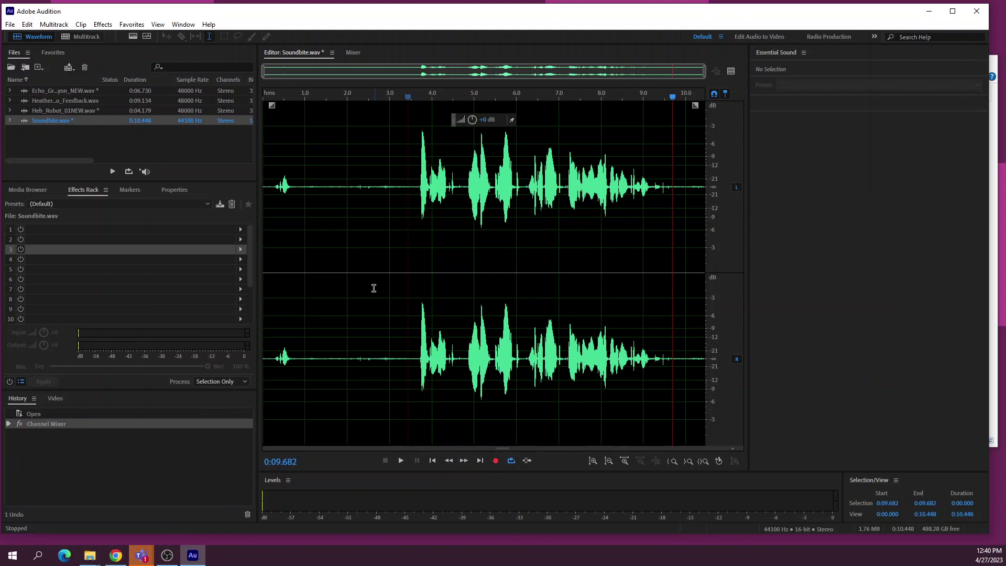
click(10, 25)
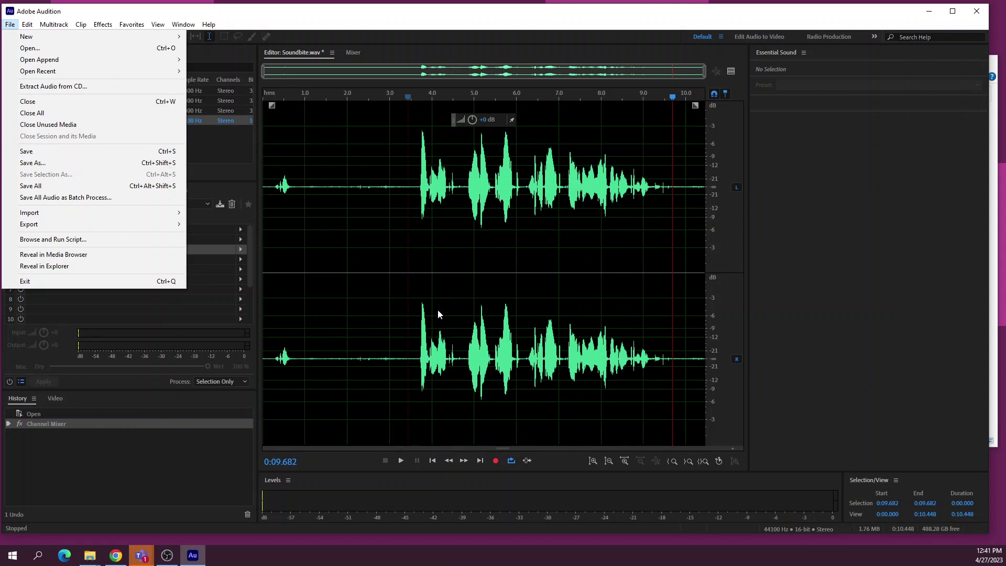
click(402, 322)
click(412, 334)
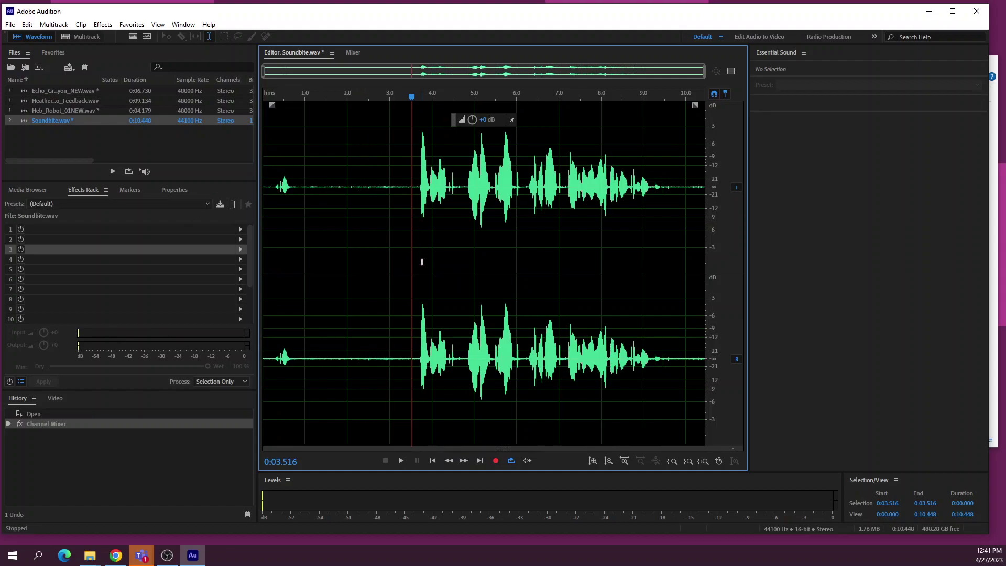
Step: Bring up the Save As options for the Soundbite recording and dismiss them without saving
click(10, 25)
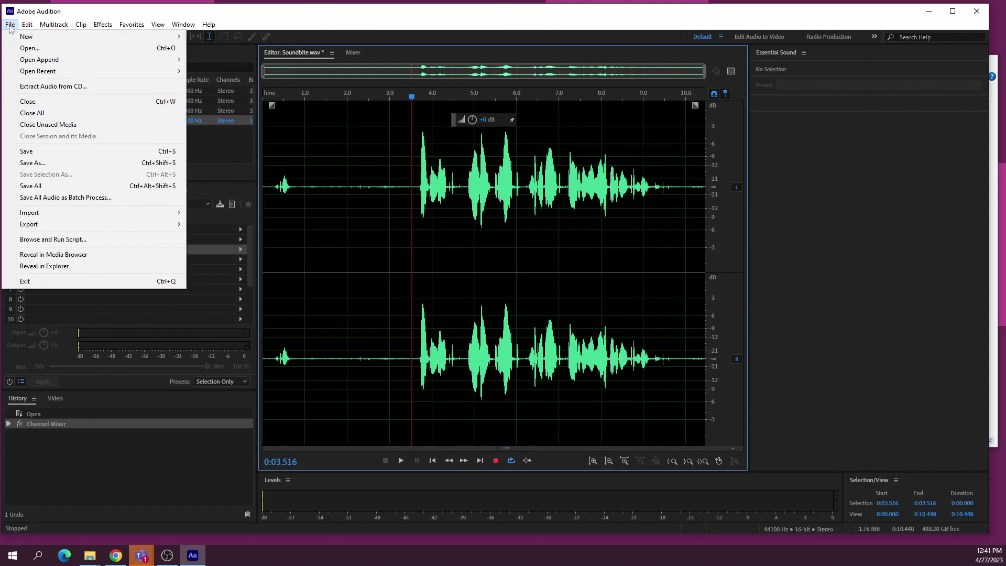
click(78, 163)
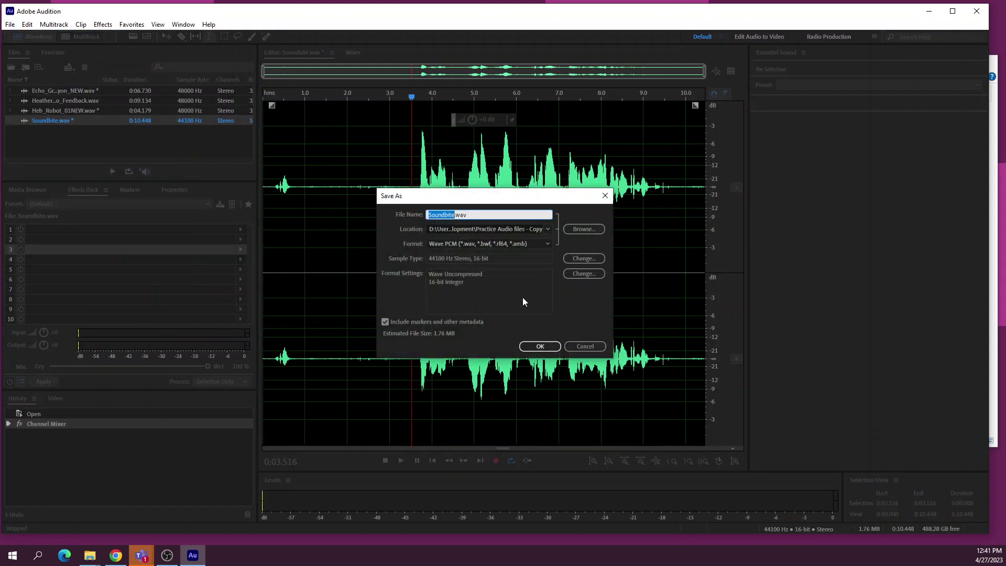
click(455, 215)
click(599, 345)
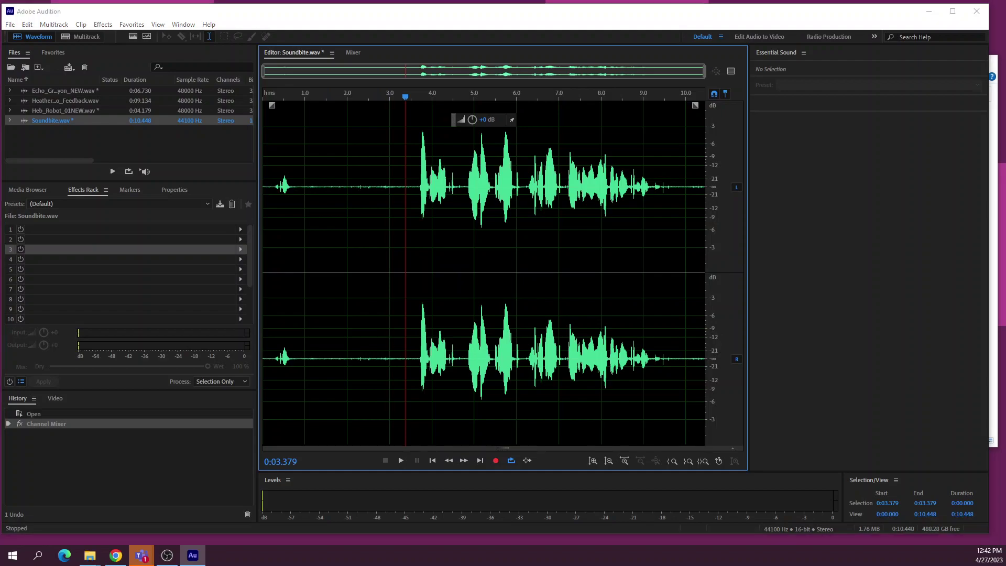
key(alt+Tab)
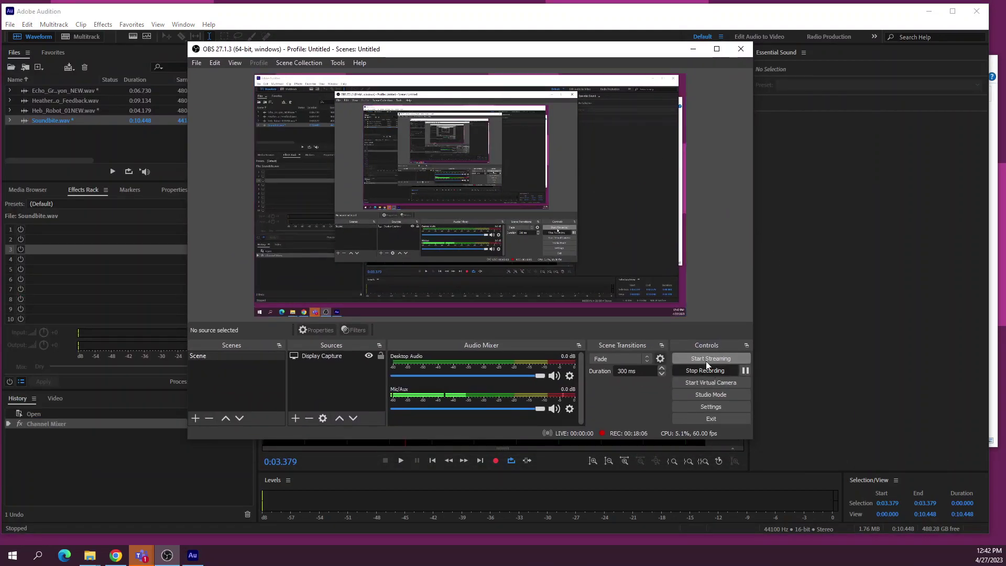